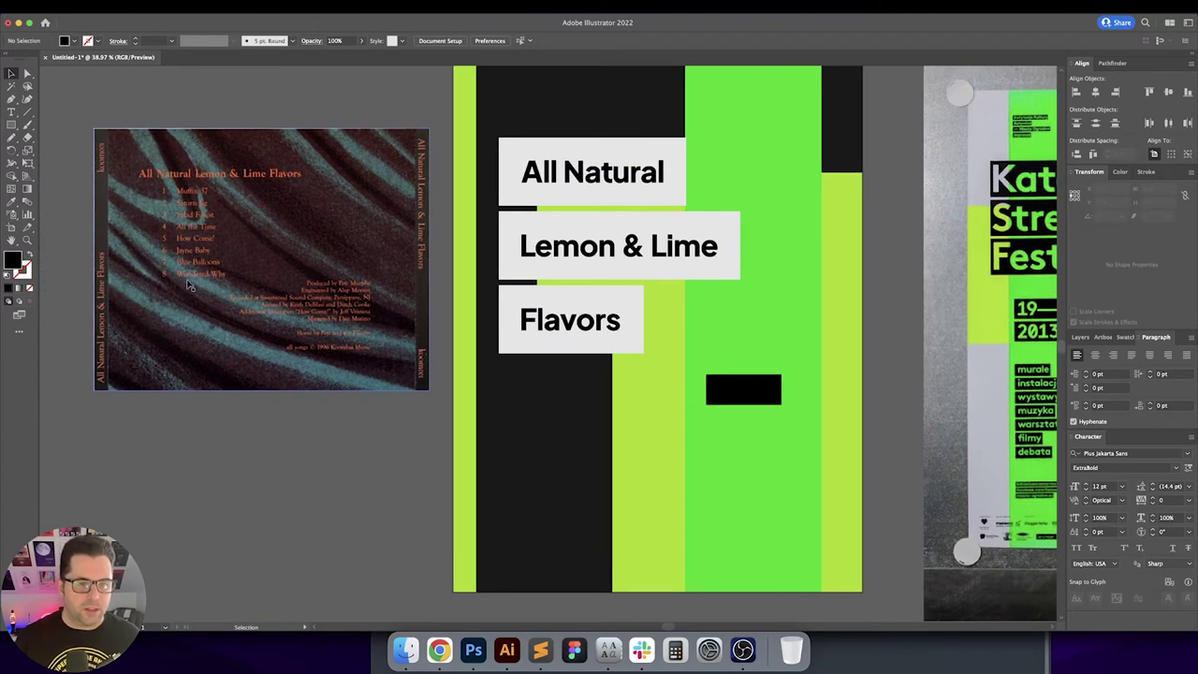
# Step: Add a text object on the poster's yellow-green stripe containing the song titles Muffin 57 and Saturn Jig on separate lines
pyautogui.hscroll(3, 620, 351)
pyautogui.click(627, 379)
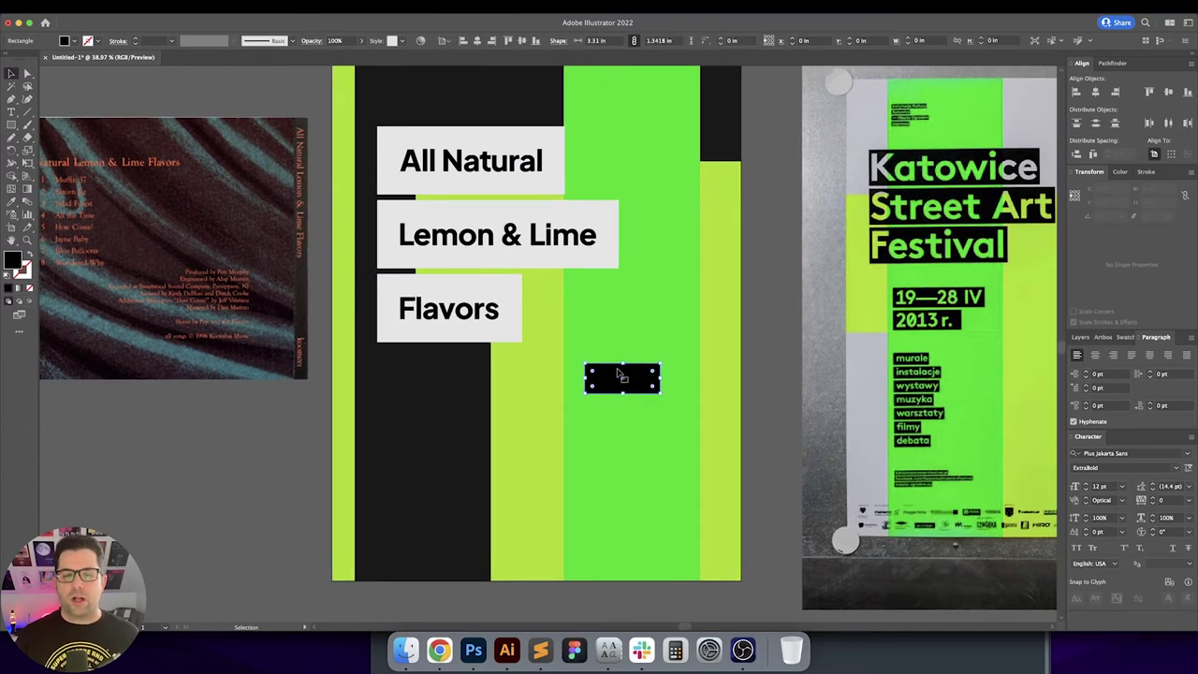
pyautogui.scroll(-1, 747, 409)
pyautogui.press('t')
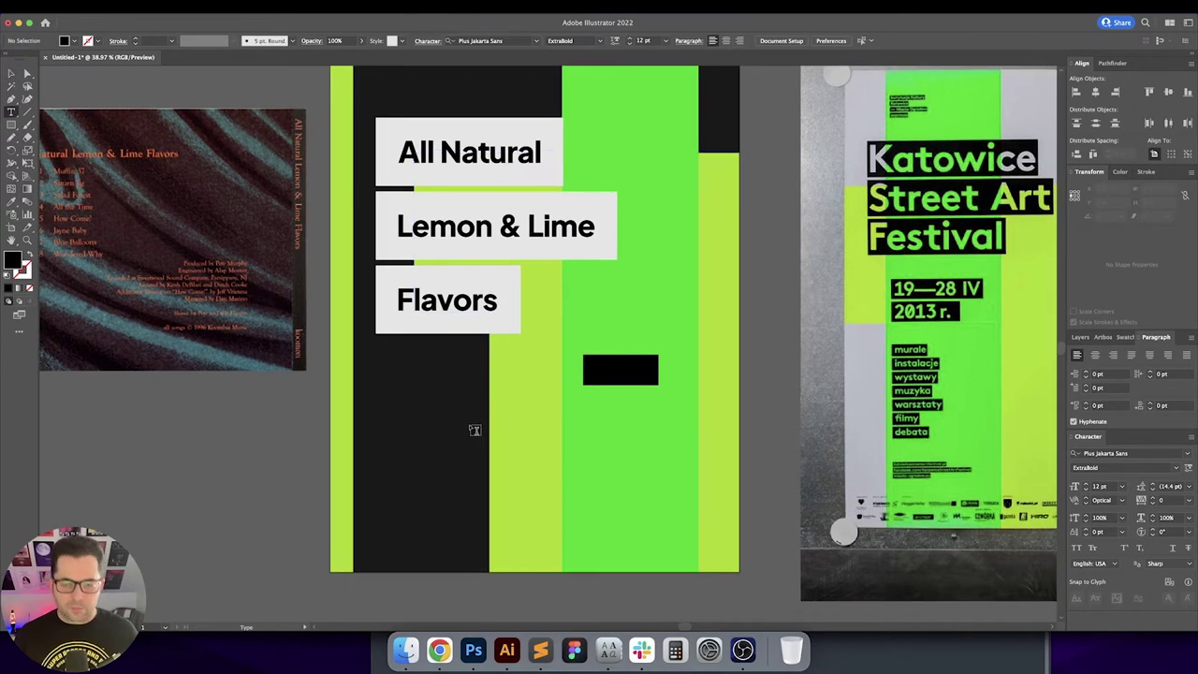
pyautogui.click(521, 417)
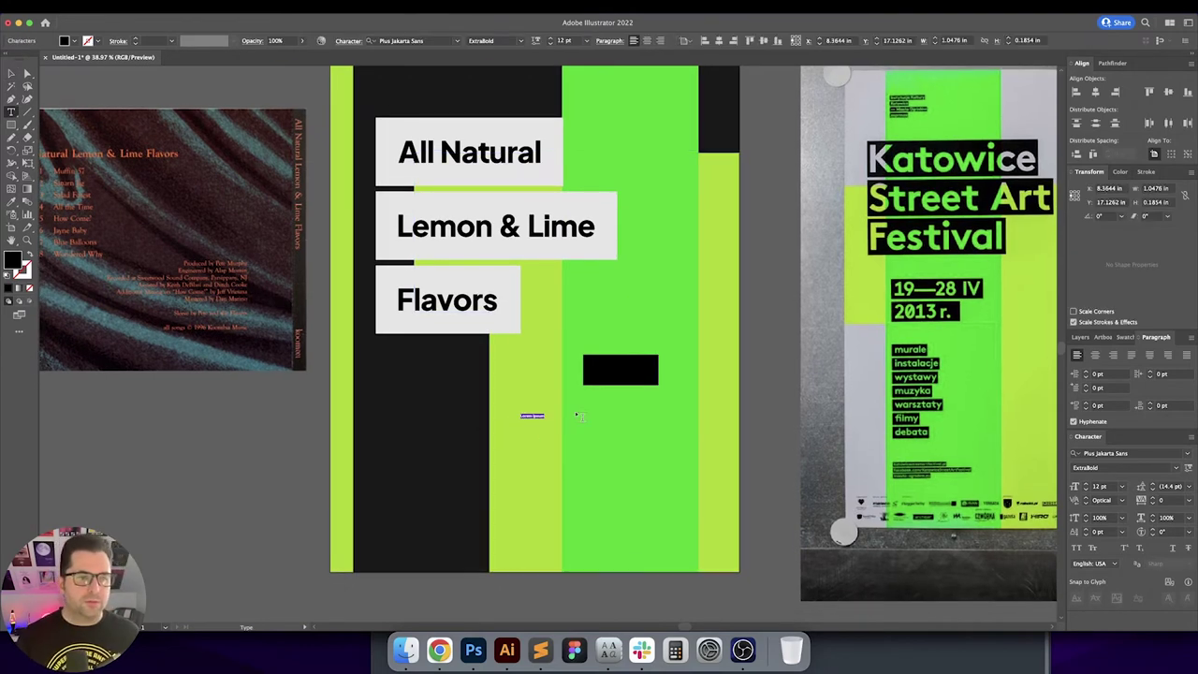
pyautogui.hscroll(-1, 578, 417)
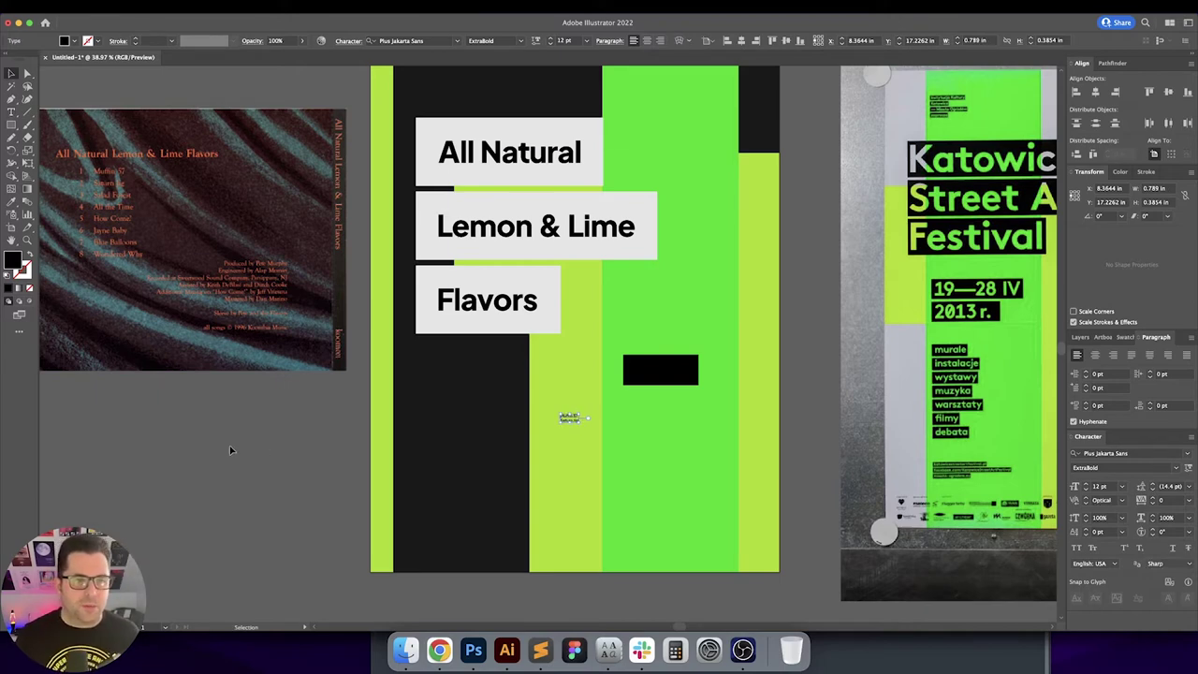
# Step: Switch to Chrome and copy the album's full track list from the YouTube Music page, Muffin 57 through Wondered Why
pyautogui.click(438, 649)
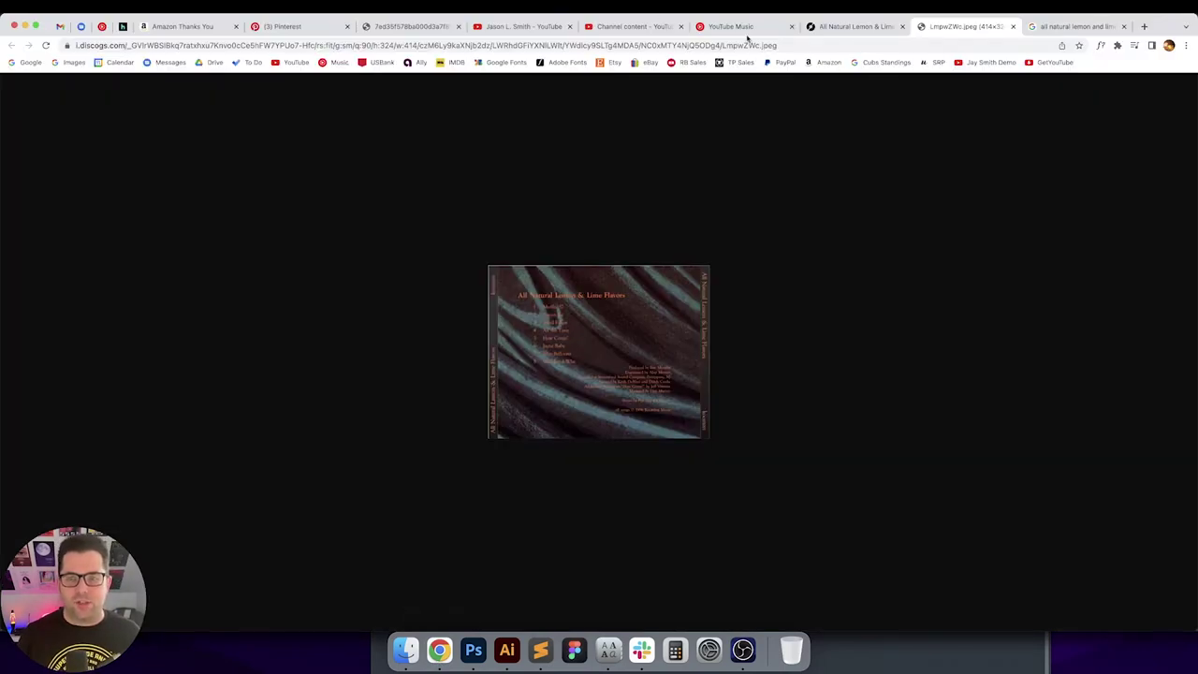
pyautogui.click(730, 26)
pyautogui.moveTo(310, 558); pyautogui.dragTo(229, 226)
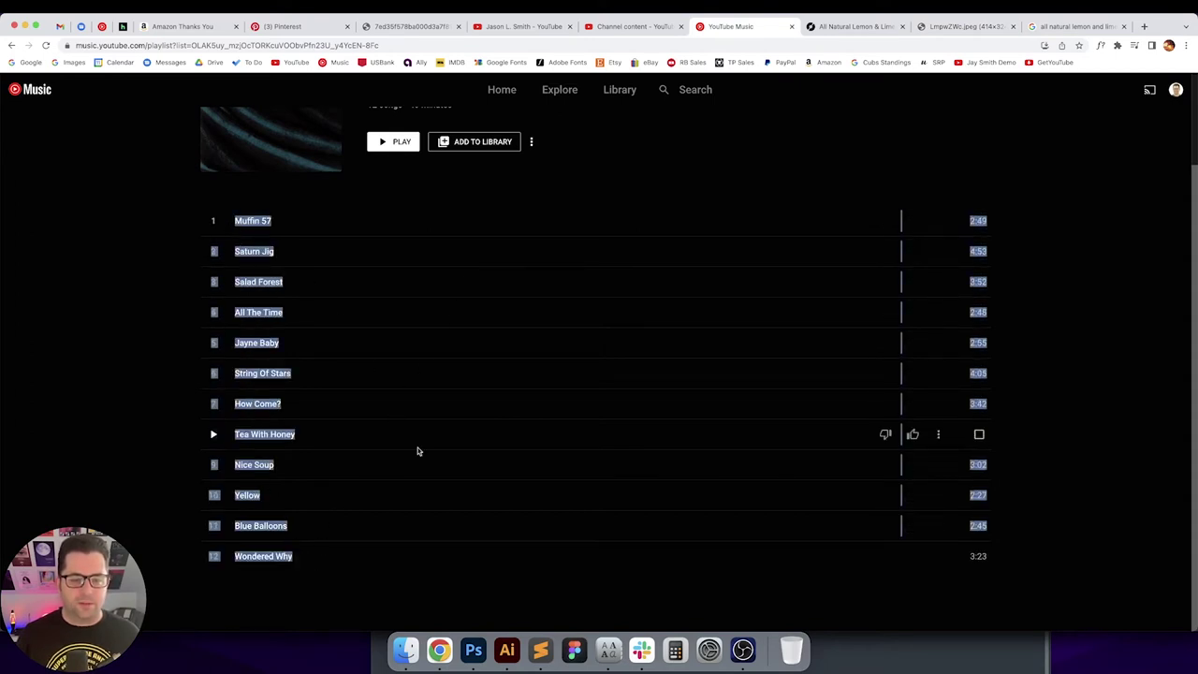
# Step: Return to Illustrator and replace the small song-title text with the copied track list
pyautogui.click(506, 650)
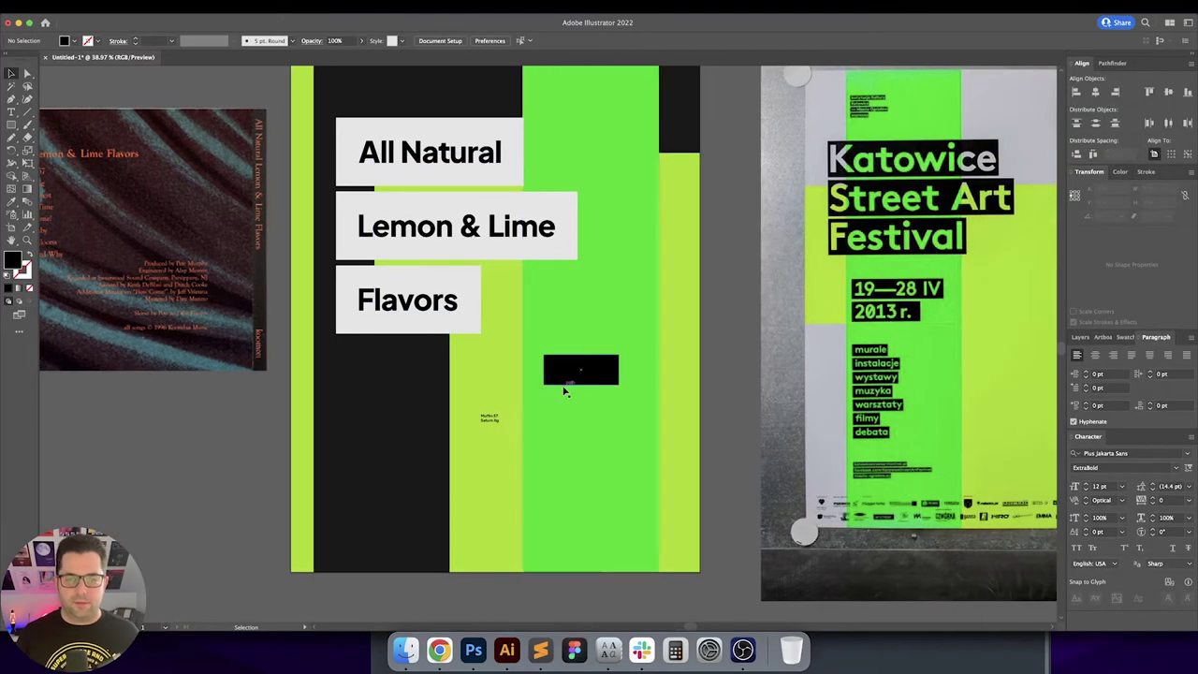
pyautogui.scroll(1, 496, 428)
pyautogui.press('t')
pyautogui.click(496, 419)
pyautogui.press('super+a')
pyautogui.write("Muffin 57 3:49 2 Satan's Jig 4:53 3 Salad Forest 3:52 4 All The Time 2:48 5 Jayne Baby 2:55 6 String Of Stars 4:06 7 How Come? 3:42 8 Tea With Honey 3:31 9 Nice Soup 3:02 10 Yellow 2:37 11 Blue Balloons 2:45 12 Wondered Why")
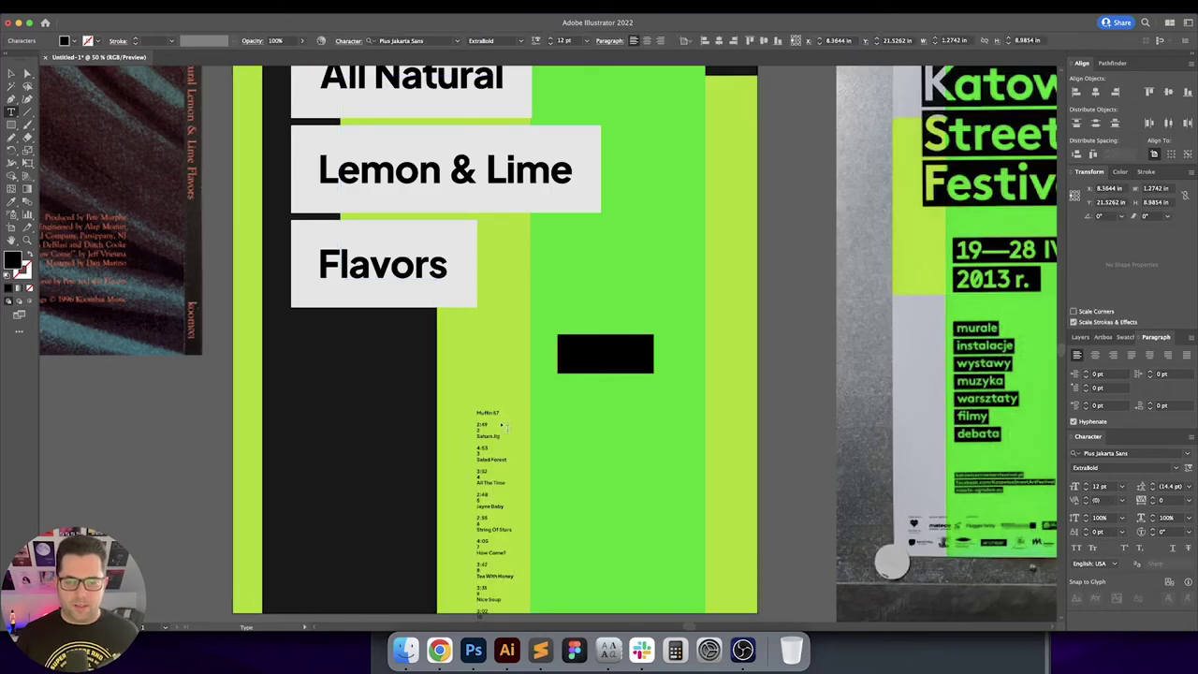
pyautogui.scroll(-3, 548, 343)
pyautogui.scroll(3, 492, 352)
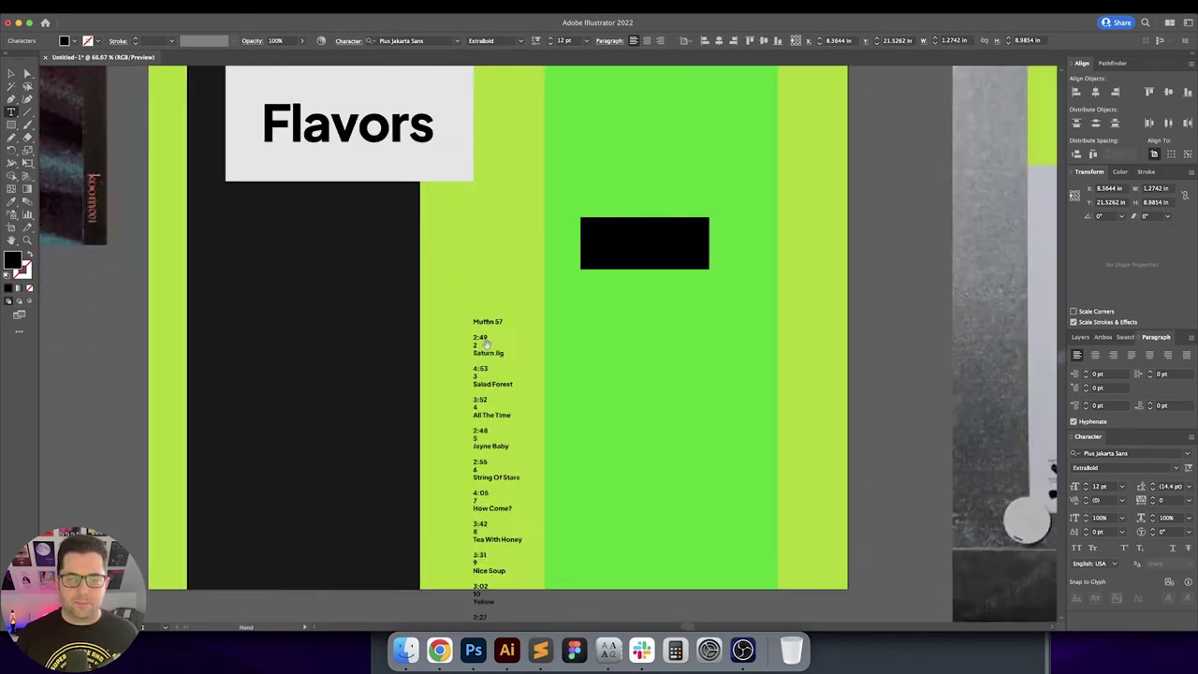
# Step: Delete the durations, track numbers and blank lines from the pasted track list, leaving only the song titles on consecutive lines
pyautogui.press('Delete')
pyautogui.press('Delete')
pyautogui.press('Delete')
pyautogui.press('Delete')
pyautogui.press('Delete')
pyautogui.press('Delete')
pyautogui.press('Delete')
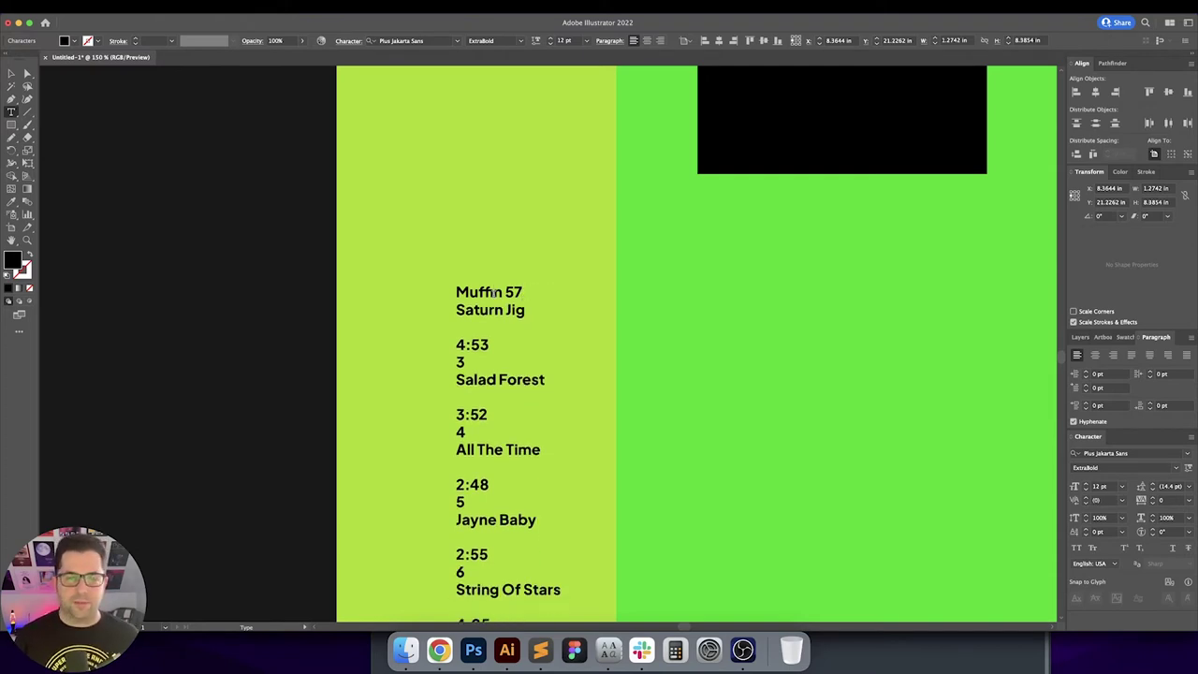
pyautogui.press('Delete')
pyautogui.press('Delete')
pyautogui.press('Delete')
pyautogui.press('Delete')
pyautogui.press('Delete')
pyautogui.press('Delete')
pyautogui.press('Delete')
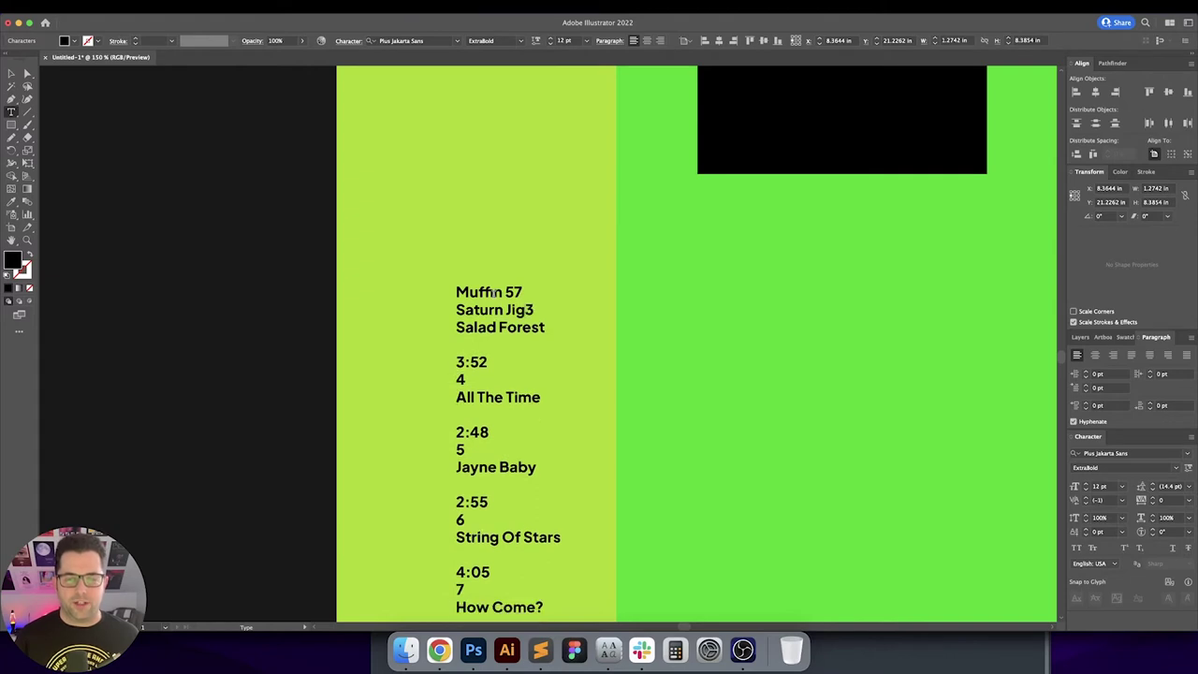
pyautogui.press('End')
pyautogui.press('Delete')
pyautogui.press('Delete')
pyautogui.press('Delete')
pyautogui.press('Delete')
pyautogui.press('Delete')
pyautogui.press('Delete')
pyautogui.press('Delete')
pyautogui.press('Delete')
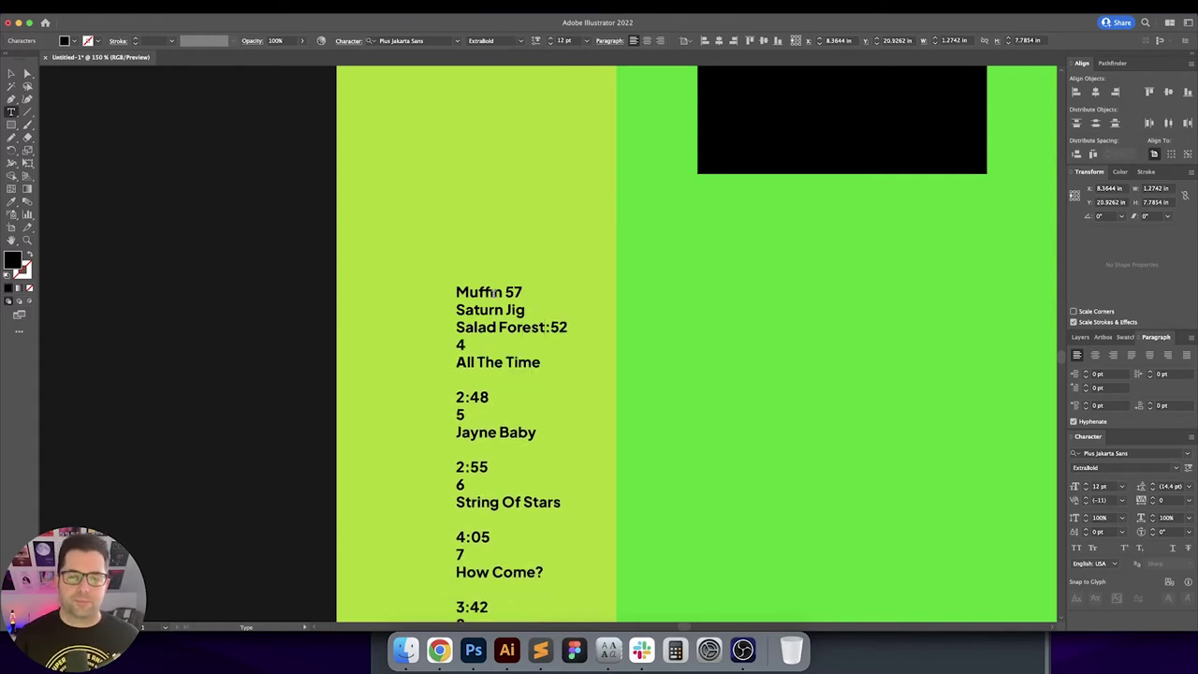
pyautogui.press('Down')
pyautogui.press('Delete')
pyautogui.press('Delete')
pyautogui.press('Delete')
pyautogui.press('Delete')
pyautogui.press('Delete')
pyautogui.press('Delete')
pyautogui.press('Delete')
pyautogui.press('Delete')
pyautogui.press('Down')
pyautogui.press('Delete')
pyautogui.press('Delete')
pyautogui.press('Delete')
pyautogui.press('Delete')
pyautogui.press('Delete')
pyautogui.press('Delete')
pyautogui.press('Delete')
pyautogui.press('Delete')
pyautogui.press('Down')
pyautogui.press('End')
pyautogui.press('Delete')
pyautogui.press('Delete')
pyautogui.press('Delete')
pyautogui.press('Delete')
pyautogui.press('Delete')
pyautogui.press('Delete')
pyautogui.press('Delete')
pyautogui.press('Delete')
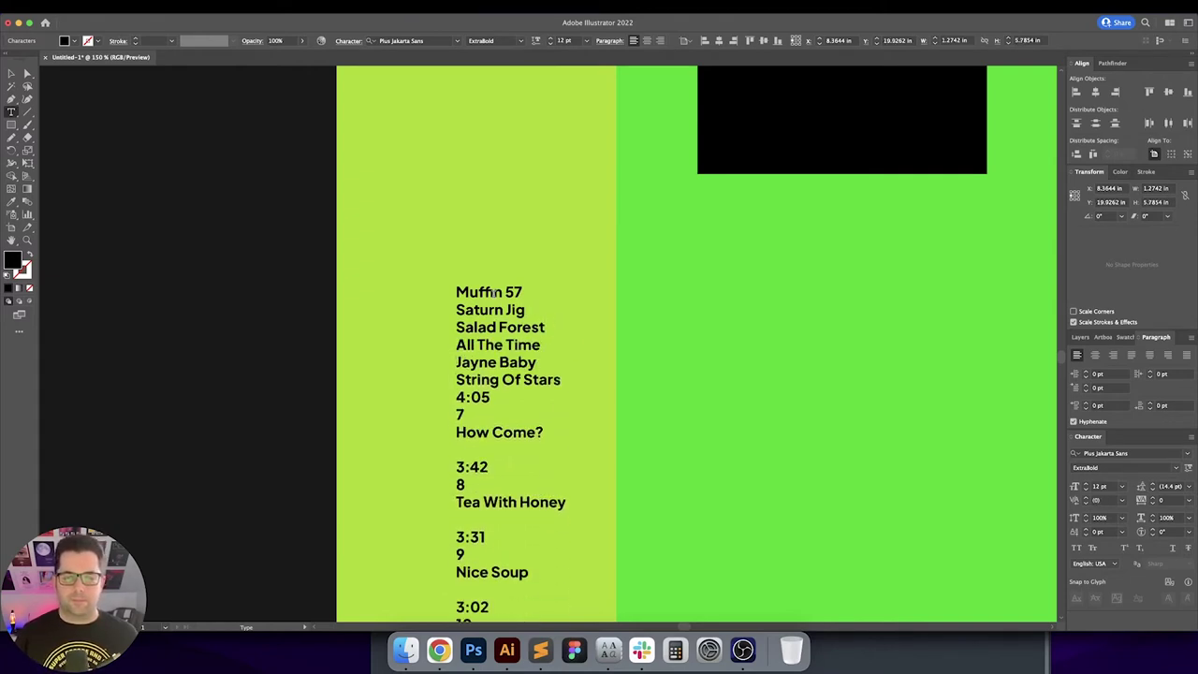
pyautogui.press('Down')
pyautogui.press('End')
pyautogui.press('Delete')
pyautogui.press('Delete')
pyautogui.press('Delete')
pyautogui.press('Delete')
pyautogui.press('Delete')
pyautogui.press('Delete')
pyautogui.press('Delete')
pyautogui.press('Delete')
pyautogui.press('Down')
pyautogui.press('End')
pyautogui.press('Delete')
pyautogui.press('Delete')
pyautogui.press('Delete')
pyautogui.press('Delete')
pyautogui.press('Delete')
pyautogui.press('Delete')
pyautogui.press('Delete')
pyautogui.press('Delete')
pyautogui.press('Down')
pyautogui.press('End')
pyautogui.press('Delete')
pyautogui.press('Delete')
pyautogui.press('Delete')
pyautogui.press('Delete')
pyautogui.press('Delete')
pyautogui.press('Delete')
pyautogui.press('Delete')
pyautogui.press('Delete')
pyautogui.press('Delete')
pyautogui.press('Down')
pyautogui.press('End')
pyautogui.press('Delete')
pyautogui.press('Delete')
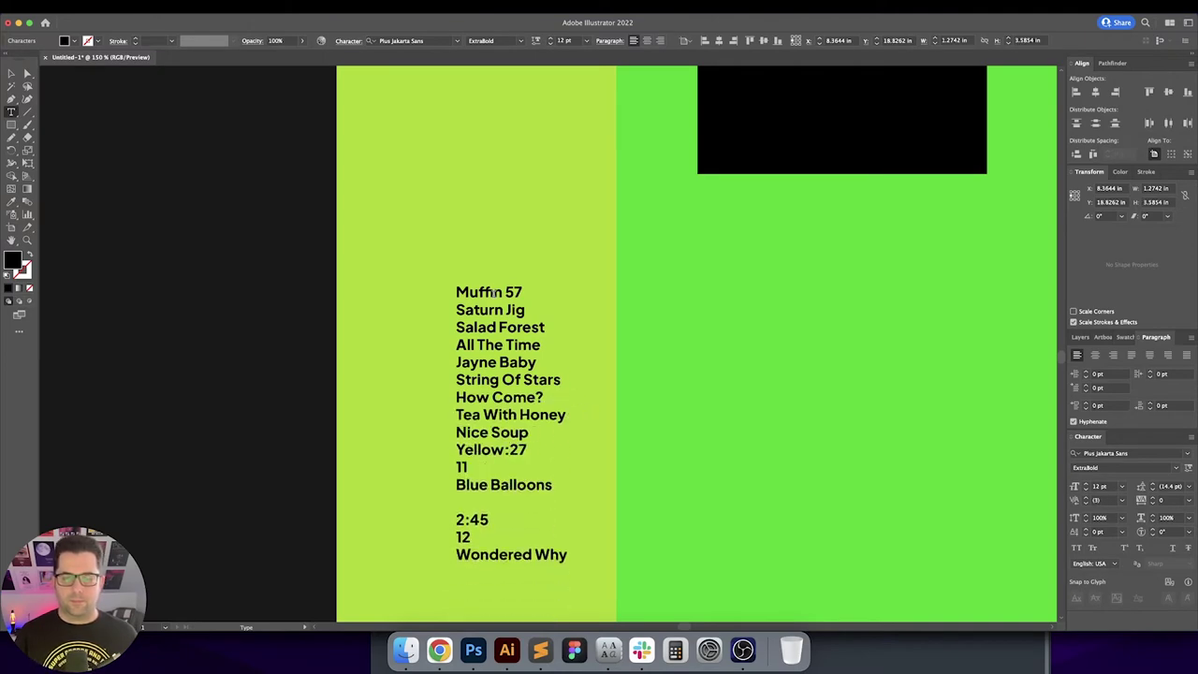
pyautogui.press('Delete')
pyautogui.press('Delete')
pyautogui.press('Delete')
pyautogui.press('Delete')
pyautogui.press('Delete')
pyautogui.press('Delete')
pyautogui.press('Delete')
pyautogui.press('Down')
pyautogui.press('End')
pyautogui.press('Delete')
pyautogui.press('Delete')
pyautogui.press('Delete')
pyautogui.press('Delete')
pyautogui.press('Delete')
pyautogui.press('Delete')
pyautogui.press('Delete')
pyautogui.press('Delete')
pyautogui.press('Delete')
pyautogui.press('Escape')
# Step: Compare the poster's song list with the album back cover and the YouTube Music track list in Chrome, and return to Illustrator
pyautogui.press('super+minus')
pyautogui.press('super+minus')
pyautogui.press('super+minus')
pyautogui.press('super+minus')
pyautogui.press('super+minus')
pyautogui.click(618, 403)
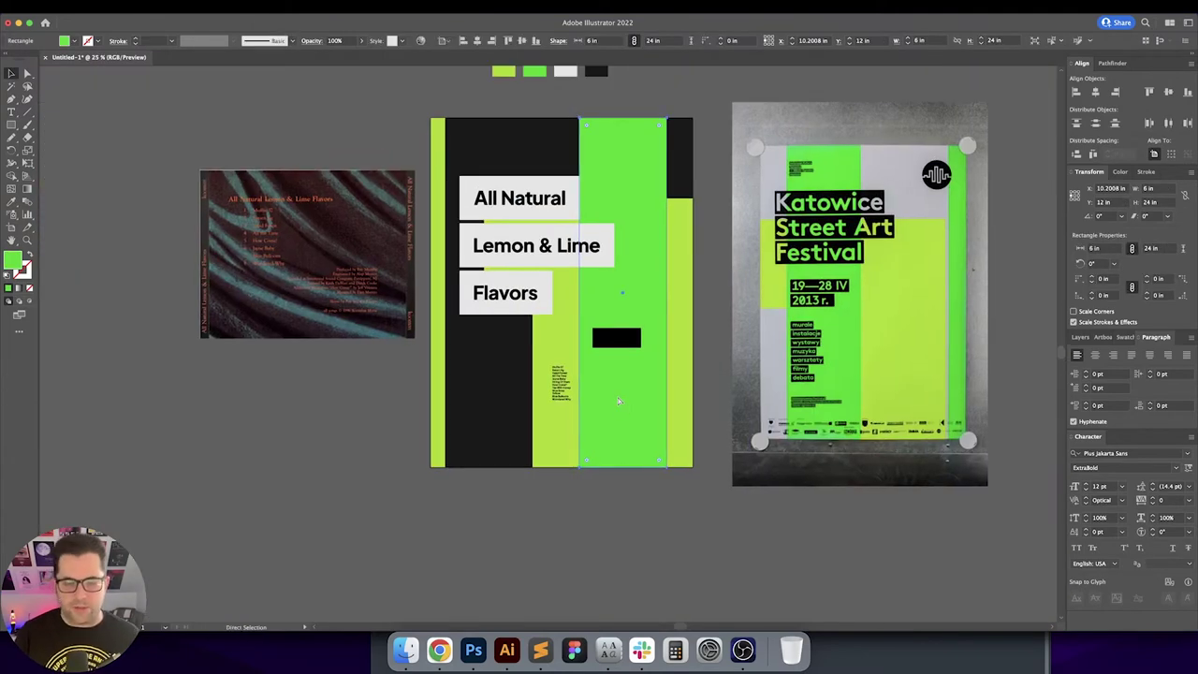
pyautogui.scroll(3, 619, 403)
pyautogui.click(759, 458)
pyautogui.scroll(-2, 758, 458)
pyautogui.hscroll(2, 758, 457)
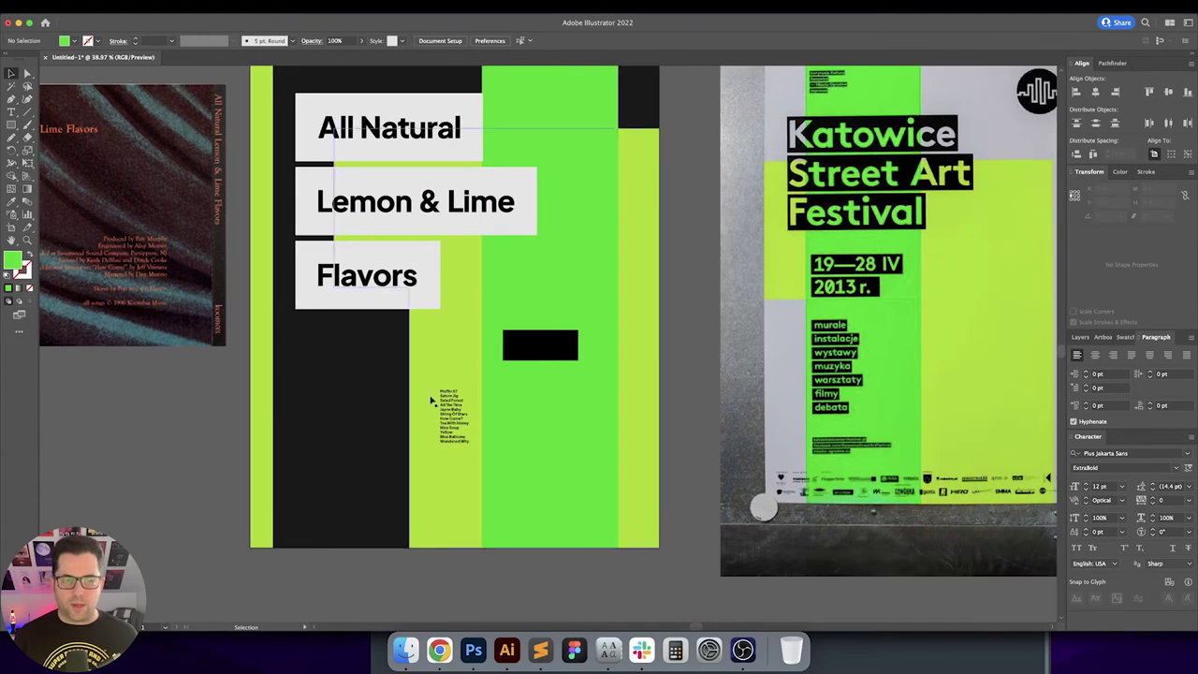
pyautogui.hscroll(-3, 308, 326)
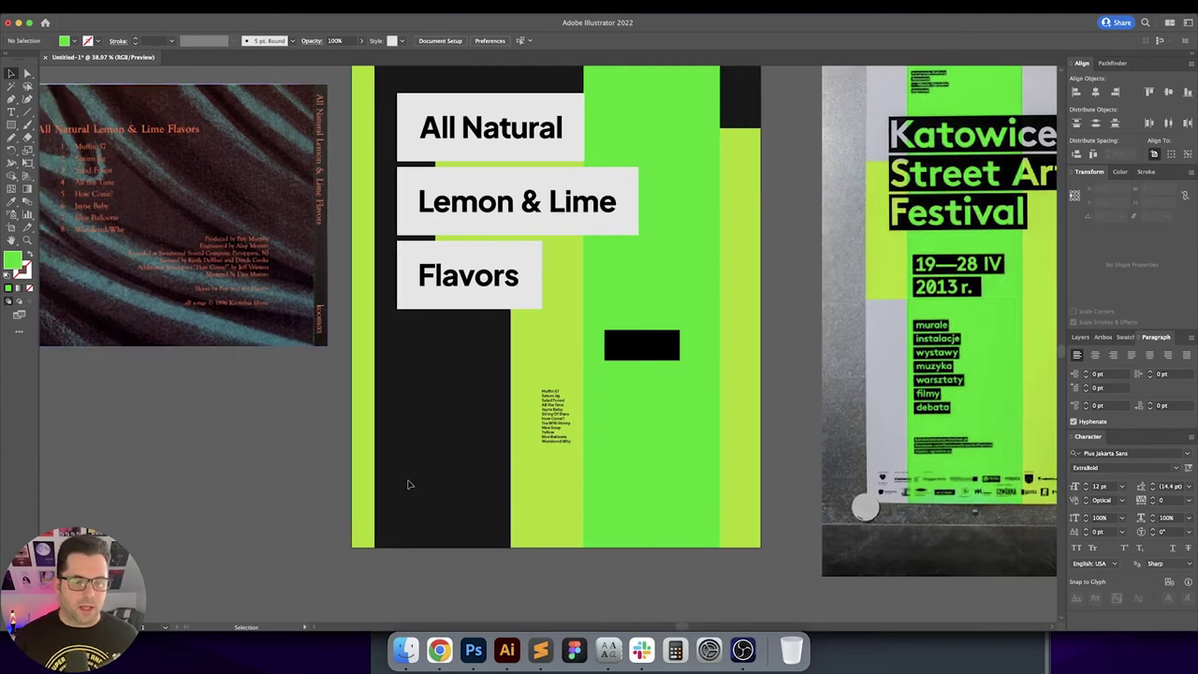
pyautogui.click(439, 649)
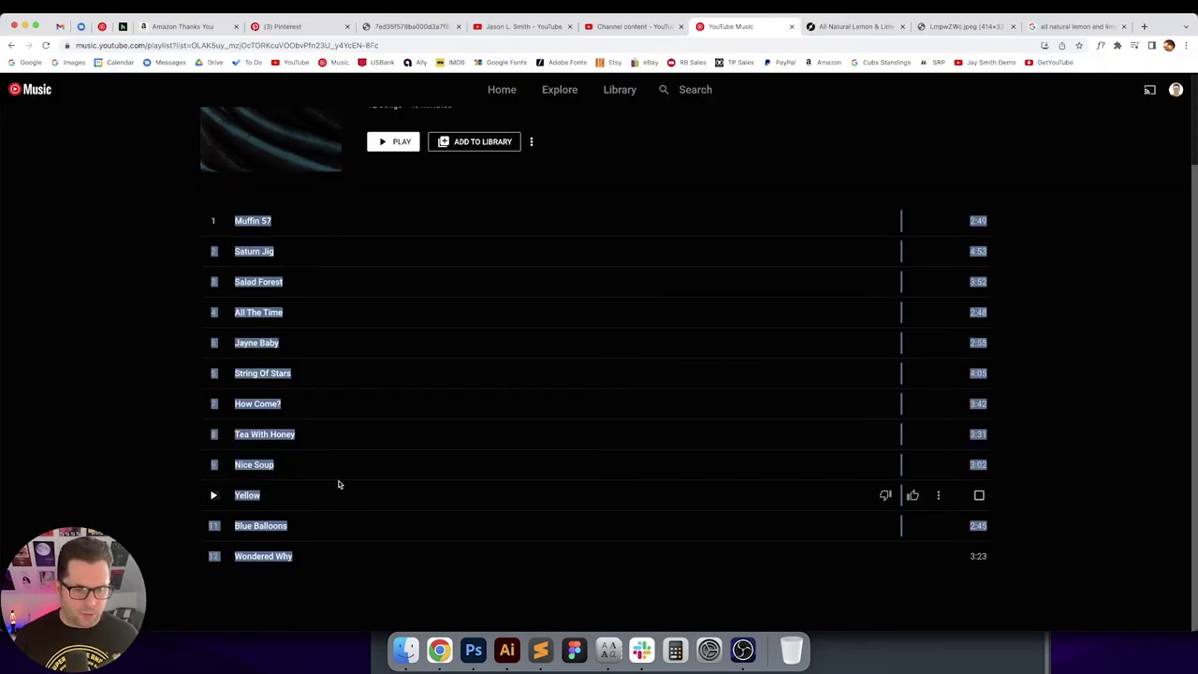
pyautogui.click(190, 403)
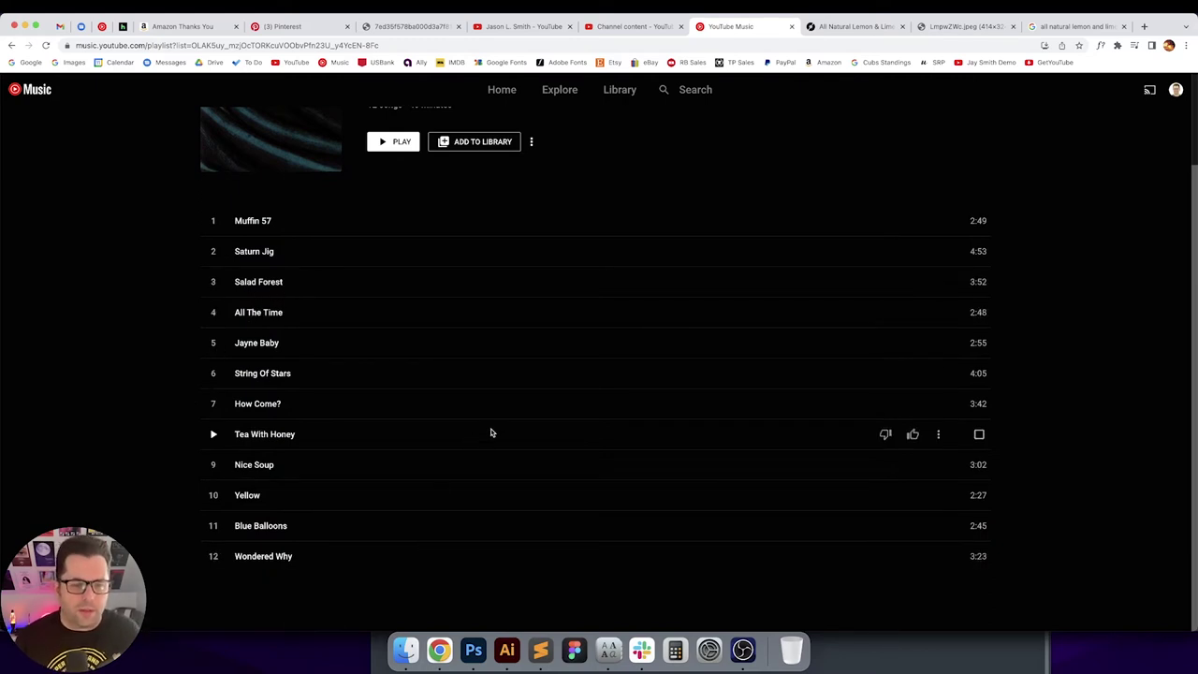
pyautogui.click(503, 622)
pyautogui.hscroll(-5, 465, 422)
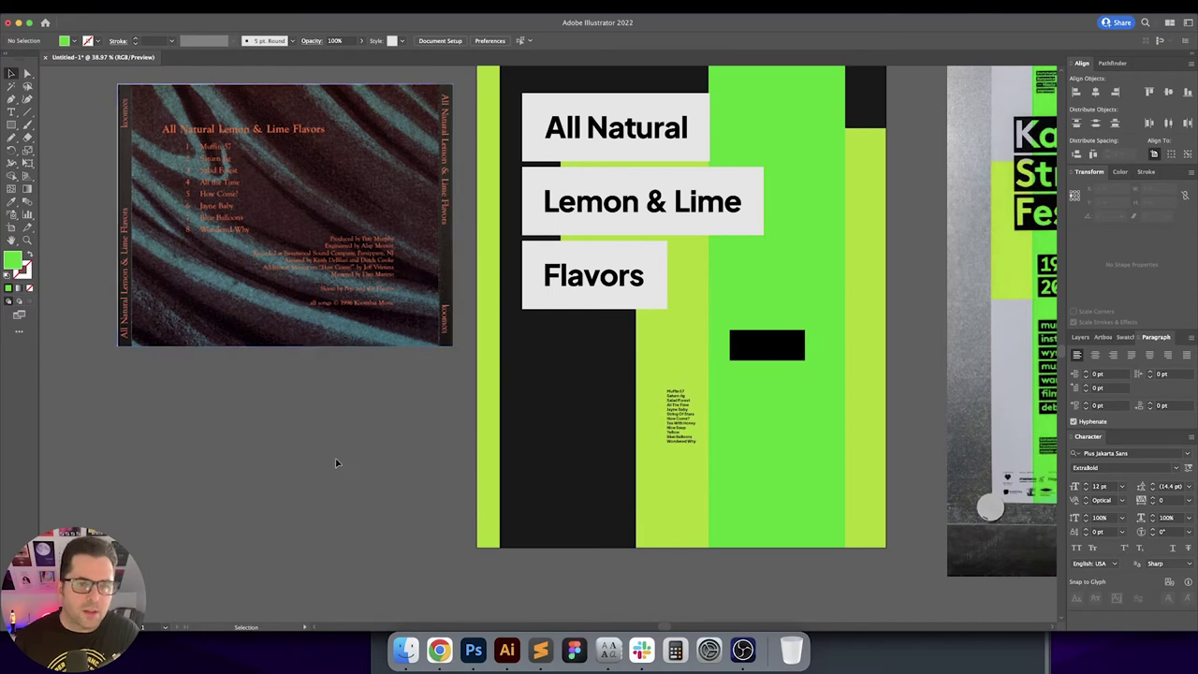
pyautogui.click(438, 650)
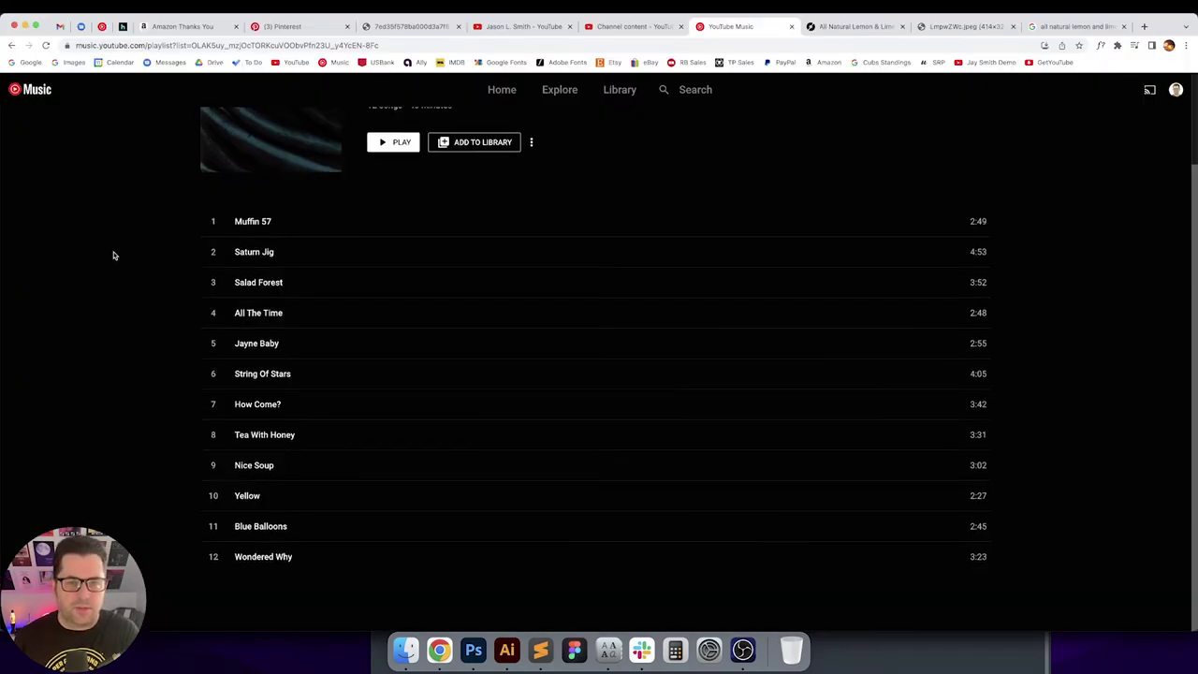
pyautogui.scroll(2, 113, 253)
pyautogui.scroll(-2, 120, 271)
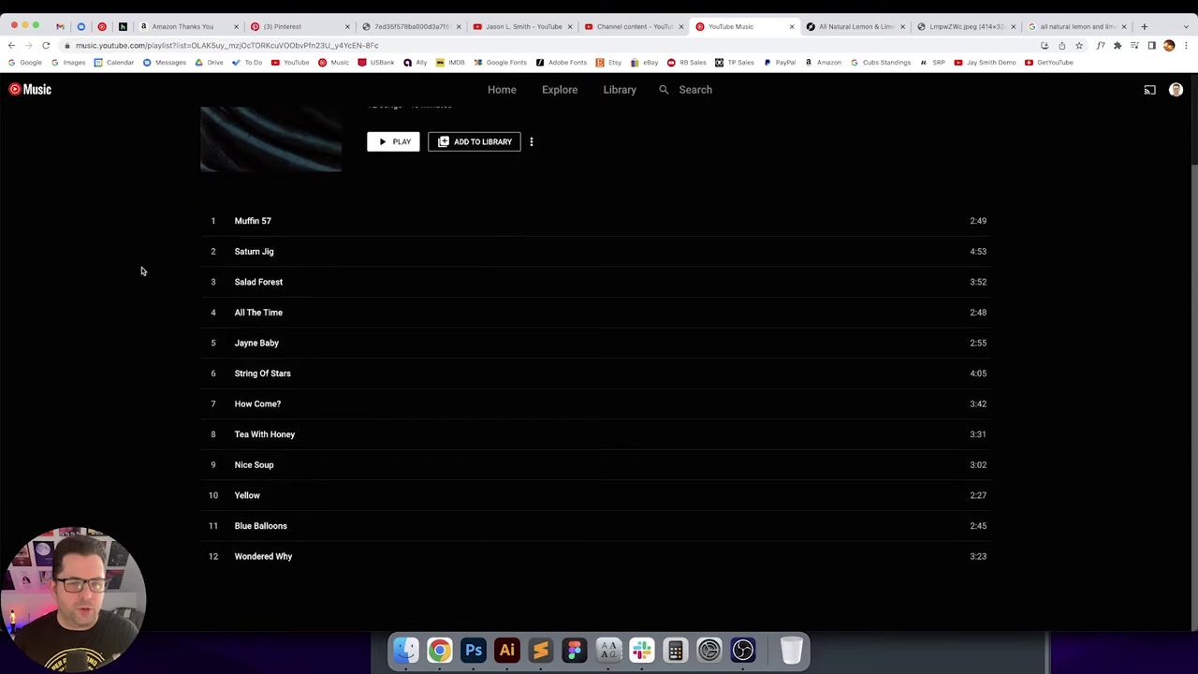
pyautogui.click(507, 650)
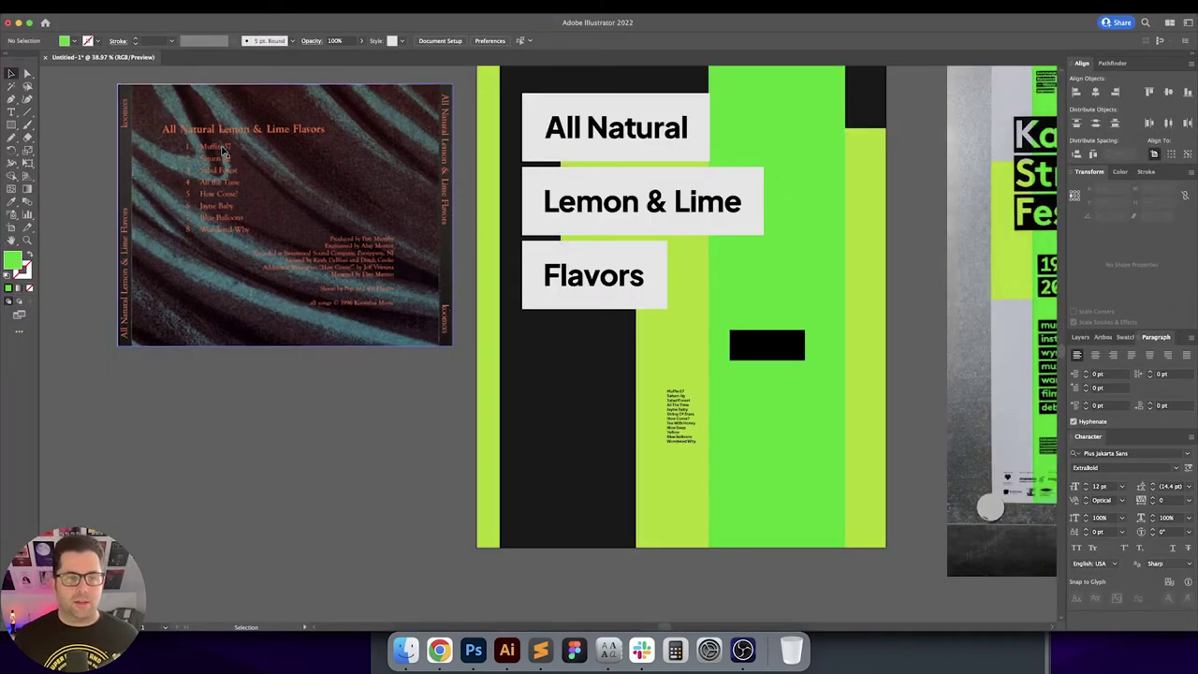
# Step: Move the song list off the poster to just below the album back cover image and scale its text to about 24 pt
pyautogui.moveTo(676, 422); pyautogui.dragTo(317, 398)
pyautogui.scroll(2, 259, 347)
pyautogui.moveTo(280, 296); pyautogui.dragTo(473, 425)
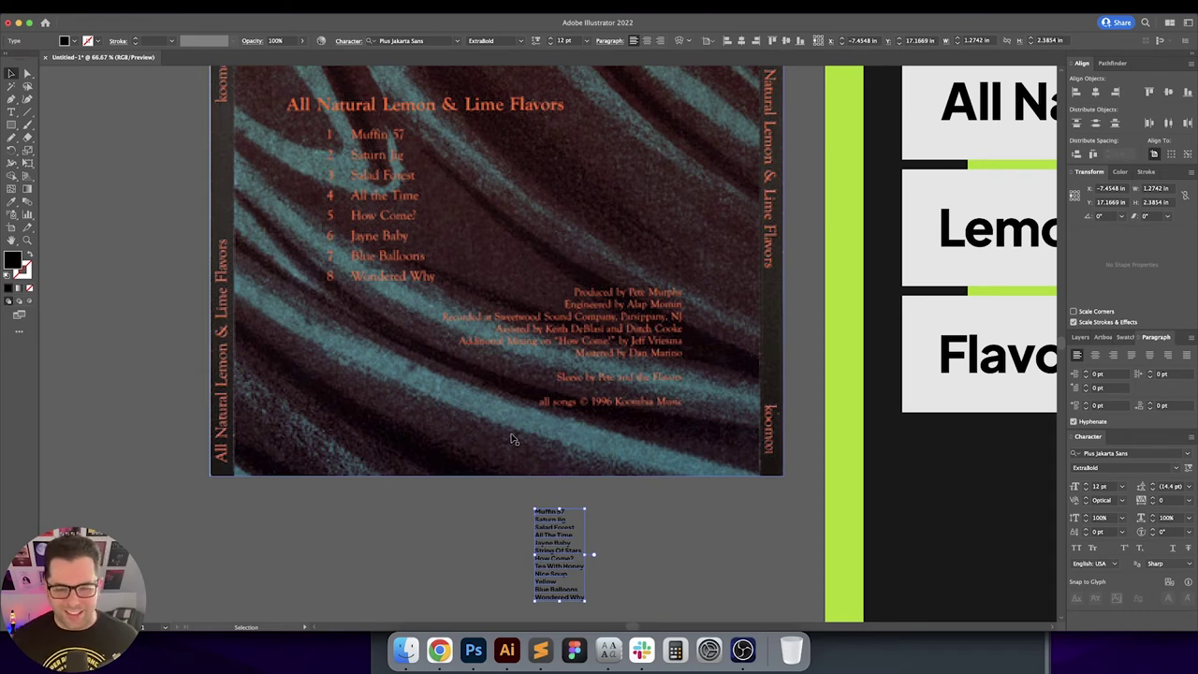
pyautogui.scroll(-1, 503, 438)
pyautogui.moveTo(589, 546); pyautogui.dragTo(642, 546)
pyautogui.click(668, 544)
pyautogui.scroll(-2, 682, 540)
pyautogui.hscroll(1, 682, 540)
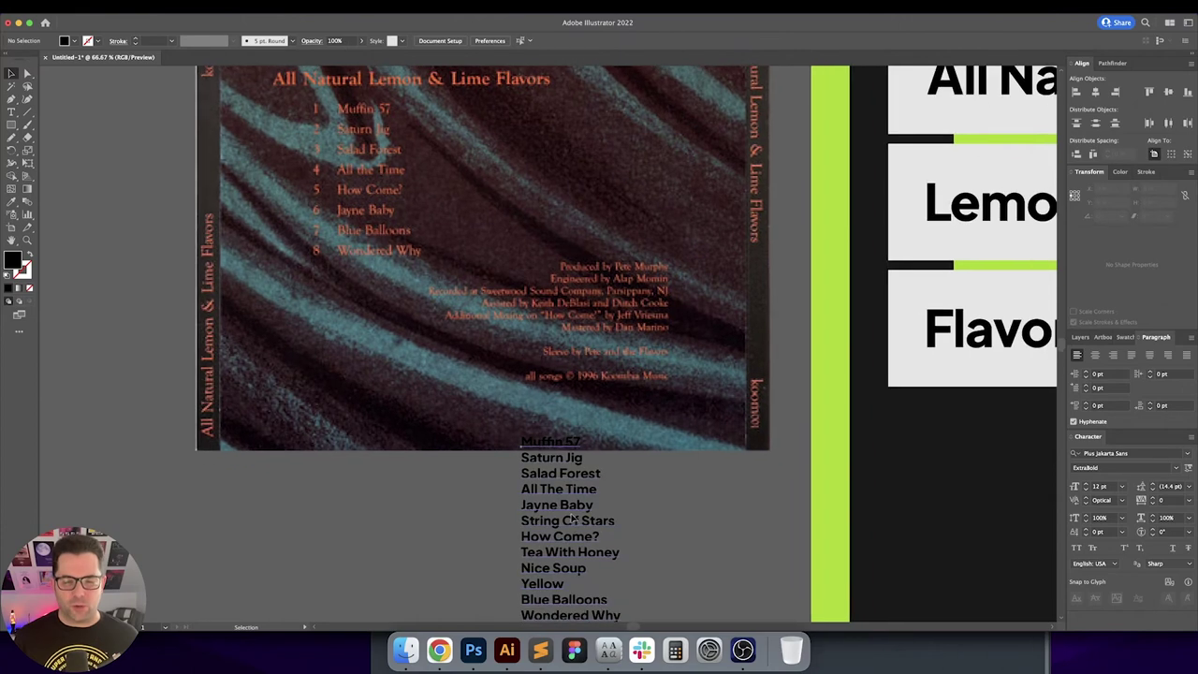
# Step: Move the How Come? line in the song list so it sits between All The Time and Jayne Baby
pyautogui.press('t')
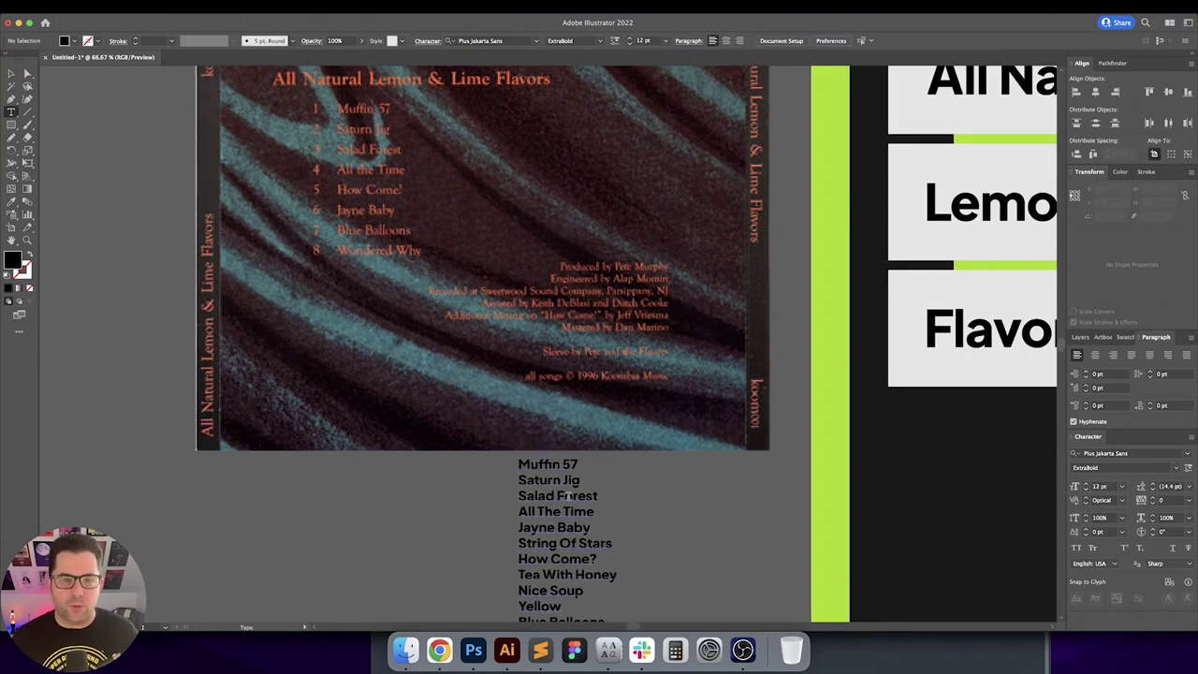
pyautogui.tripleClick(570, 527)
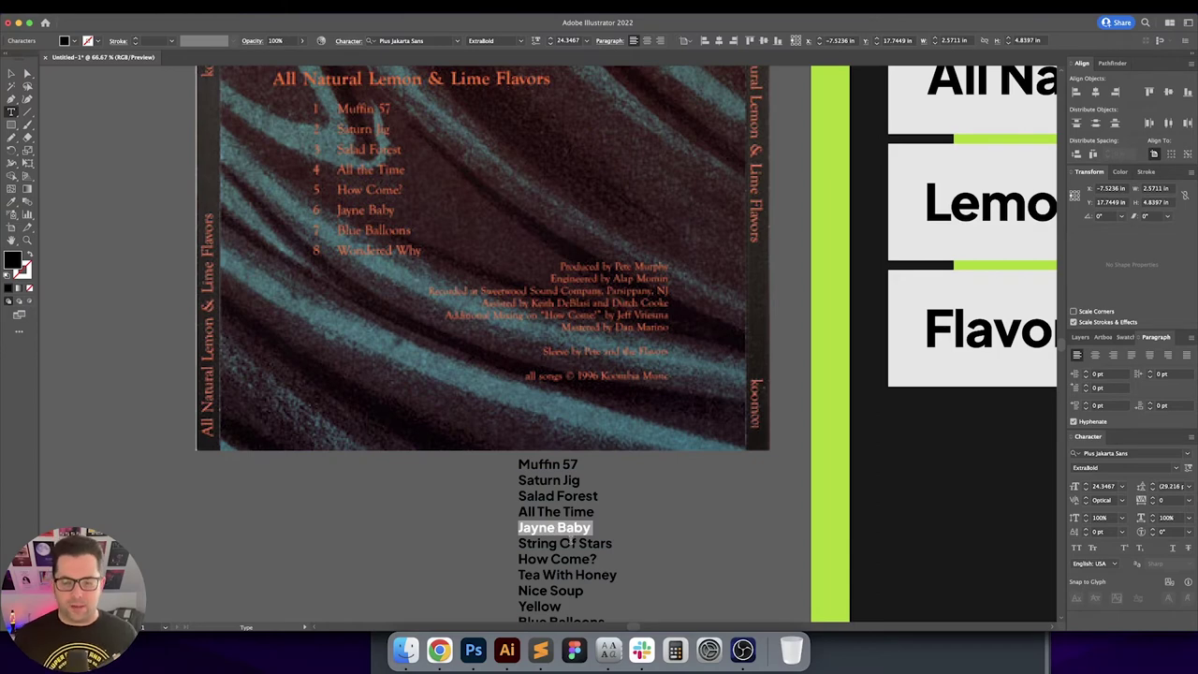
pyautogui.scroll(-1, 572, 538)
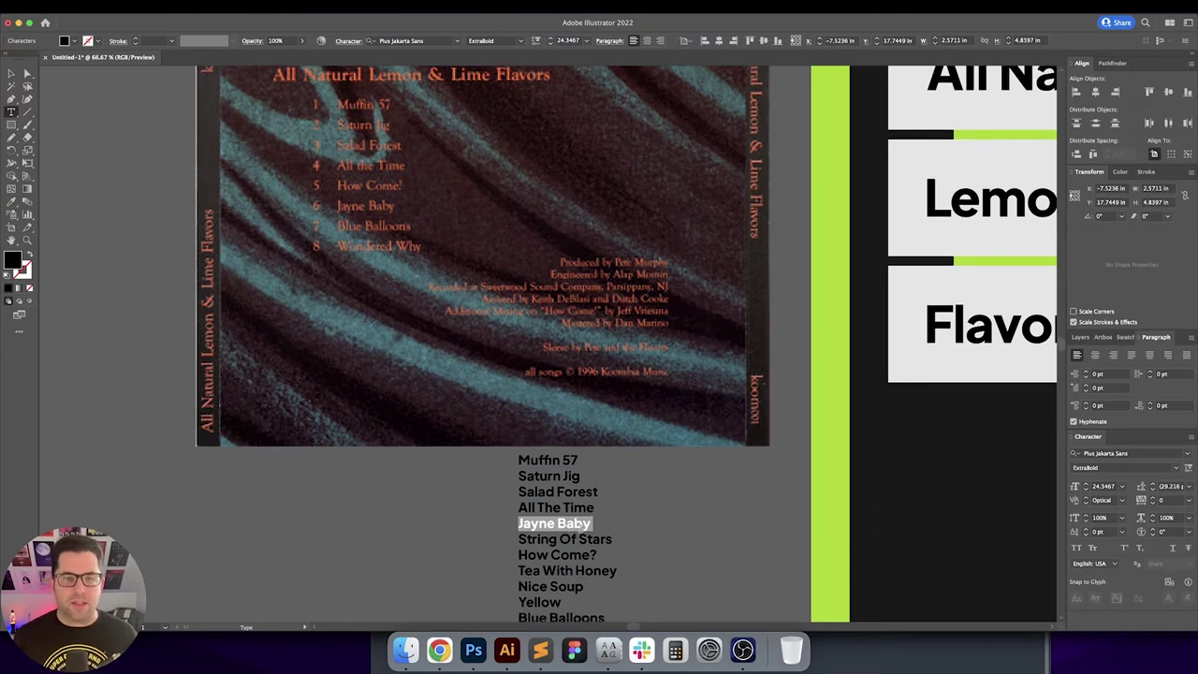
pyautogui.click(584, 551)
pyautogui.moveTo(594, 555); pyautogui.dragTo(508, 555)
pyautogui.press('super+x')
pyautogui.press('BackSpace')
pyautogui.press('Up')
pyautogui.press('Up')
pyautogui.press('Return')
pyautogui.press('super+v')
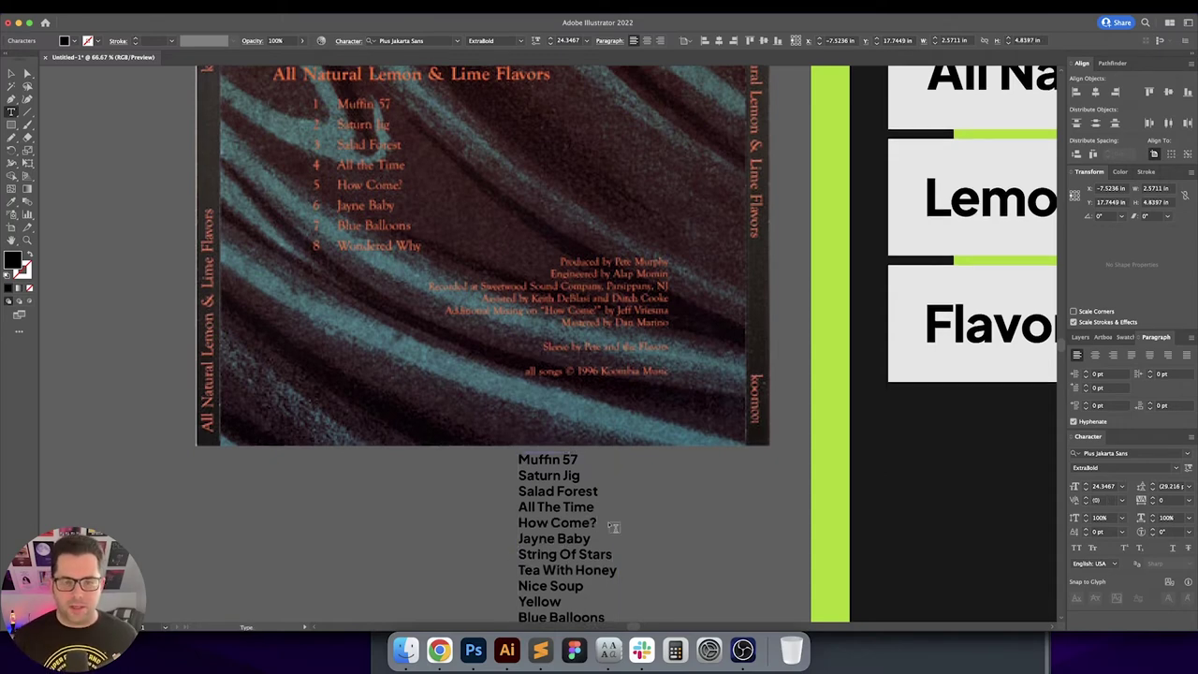
# Step: Delete String Of Stars, Tea With Honey, Nice Soup and Yellow from the song list and finish editing the text
pyautogui.scroll(-2, 613, 527)
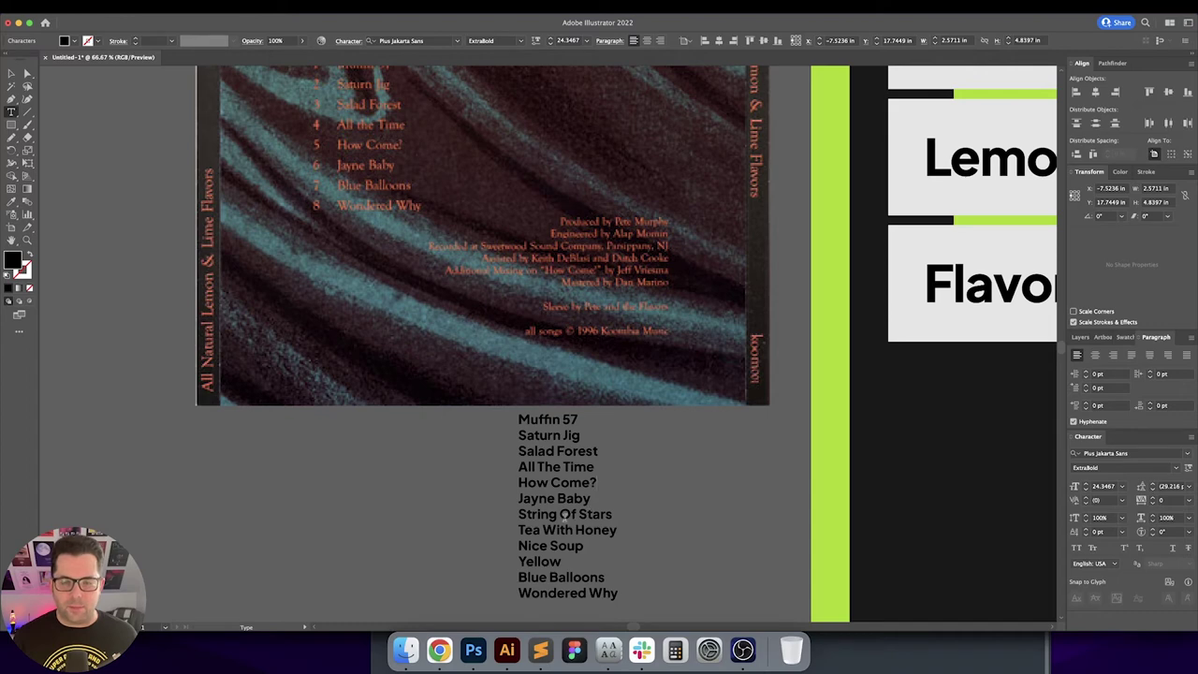
pyautogui.moveTo(545, 511); pyautogui.dragTo(567, 561)
pyautogui.press('BackSpace')
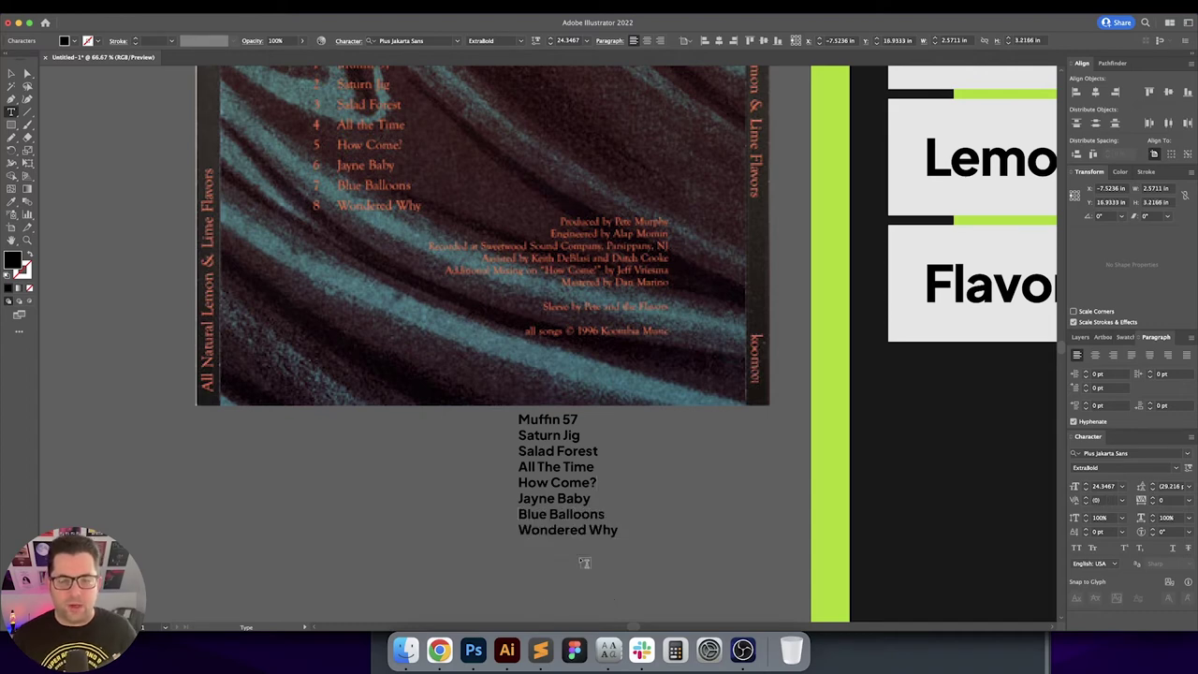
pyautogui.scroll(3, 581, 476)
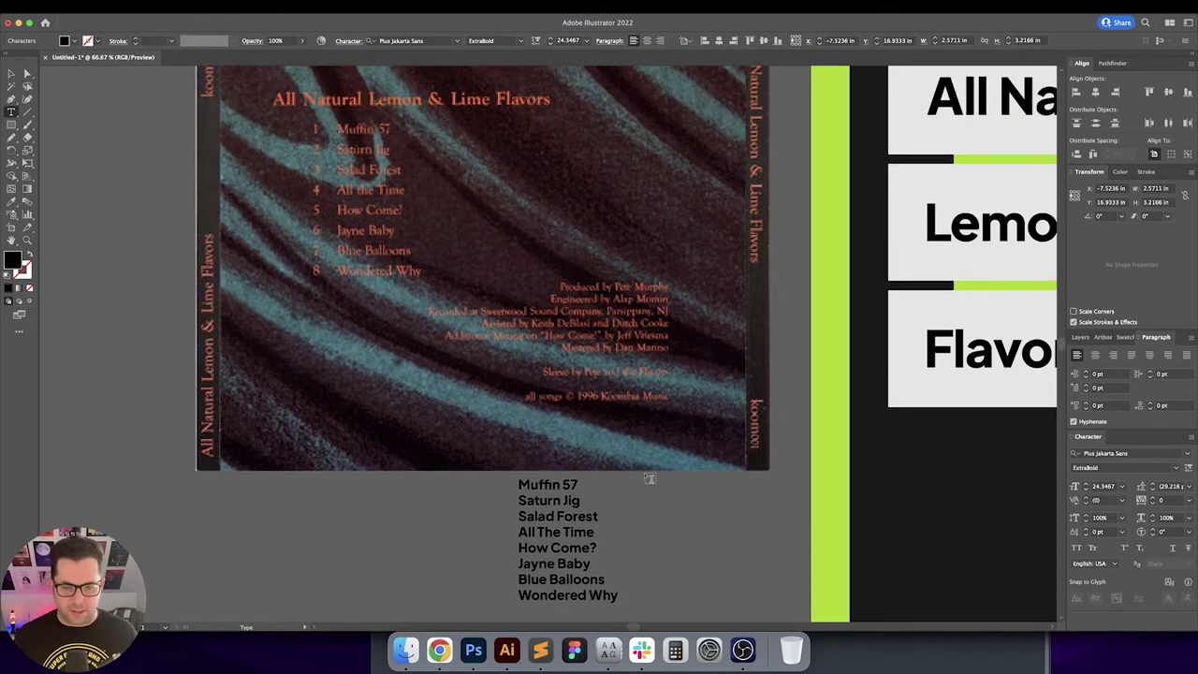
pyautogui.press('Escape')
pyautogui.click(735, 536)
# Step: Move the song list onto the poster, below the title boxes and across the edge of the bright green stripe
pyautogui.hscroll(1, 734, 539)
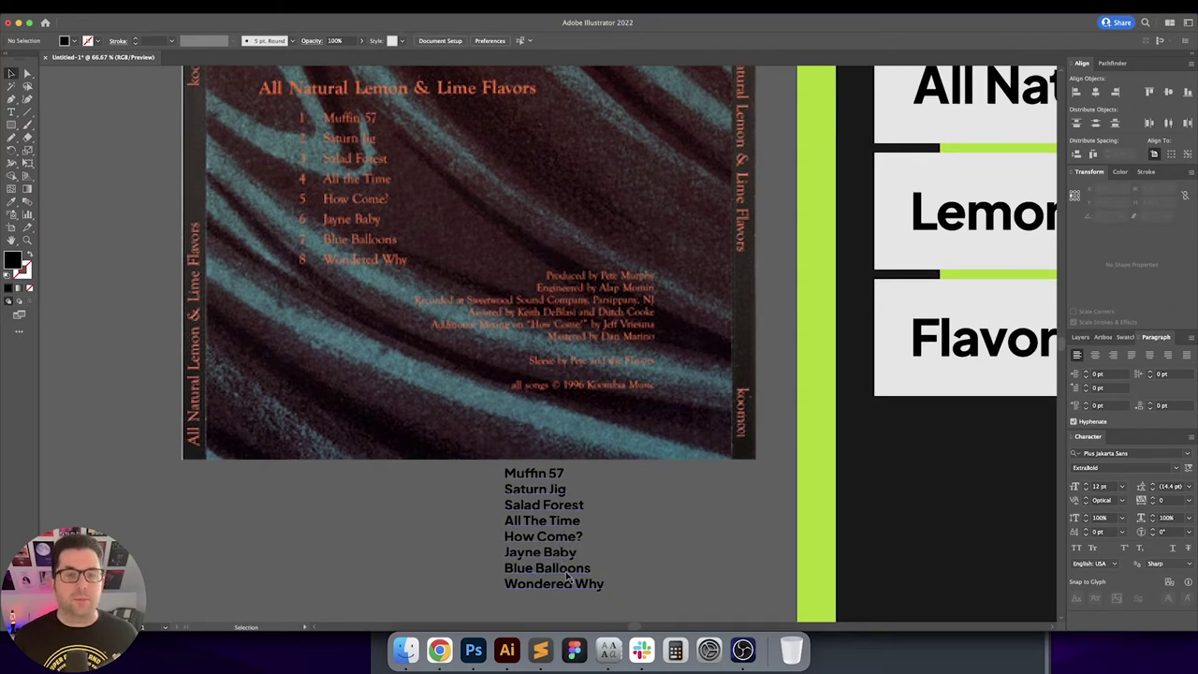
pyautogui.hscroll(5, 649, 567)
pyautogui.scroll(-2, 650, 567)
pyautogui.moveTo(330, 495); pyautogui.dragTo(640, 461)
pyautogui.moveTo(569, 420); pyautogui.dragTo(691, 448)
pyautogui.press('super+0')
pyautogui.click(770, 435)
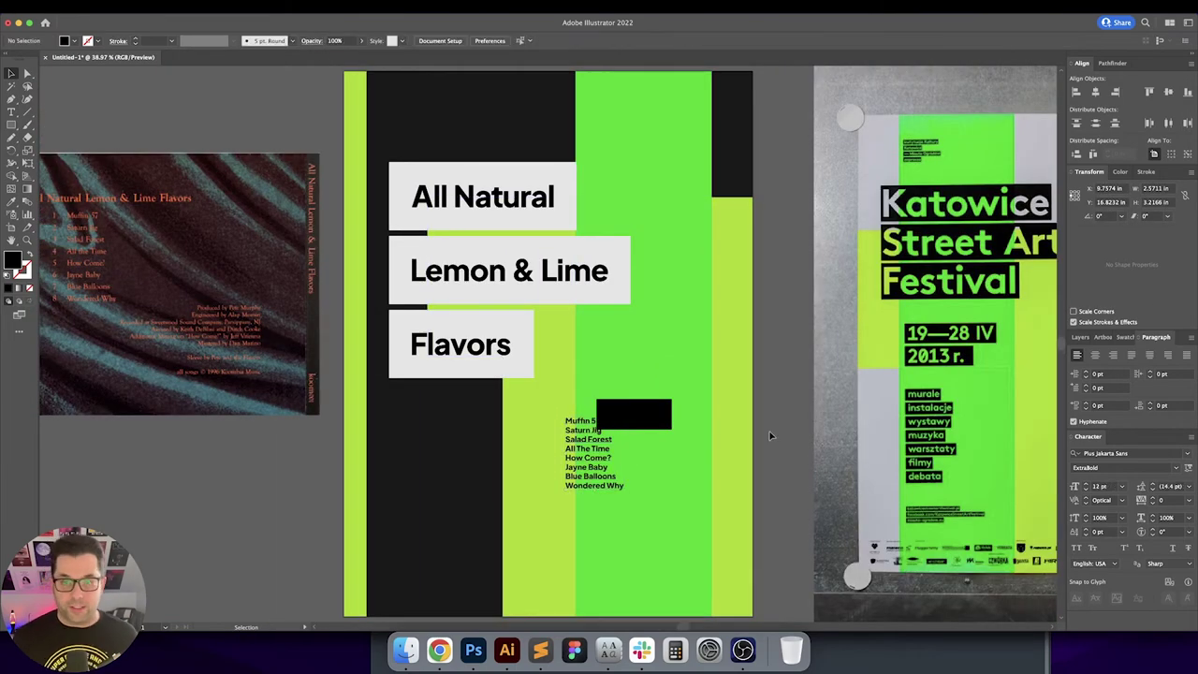
# Step: Convert the song list text on the poster to outlines
pyautogui.scroll(-2, 749, 412)
pyautogui.hscroll(1, 749, 412)
pyautogui.click(582, 378)
pyautogui.click(568, 378)
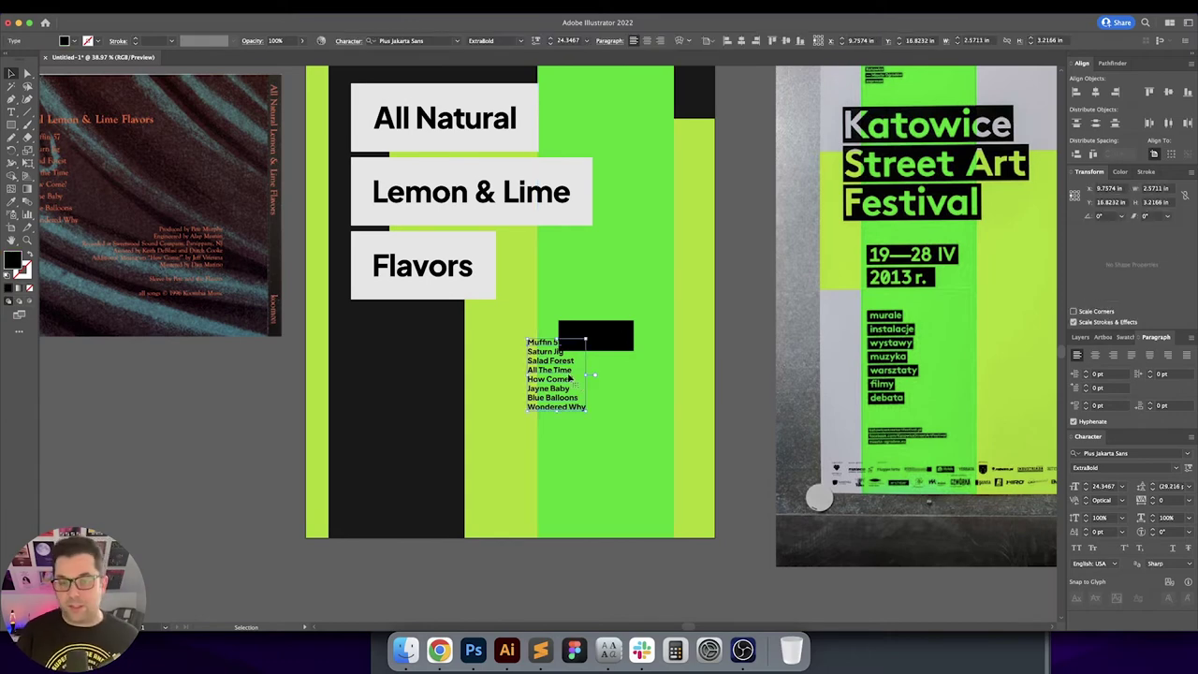
pyautogui.scroll(2, 568, 377)
pyautogui.hscroll(-1, 568, 377)
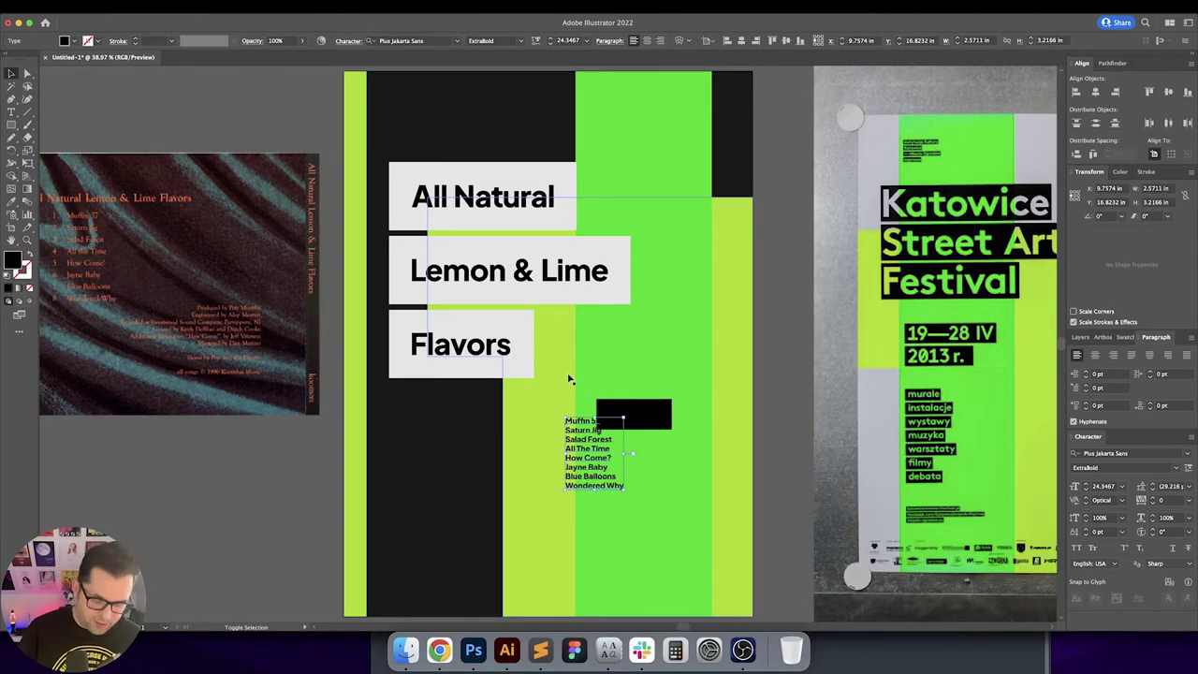
pyautogui.press('super+shift+o')
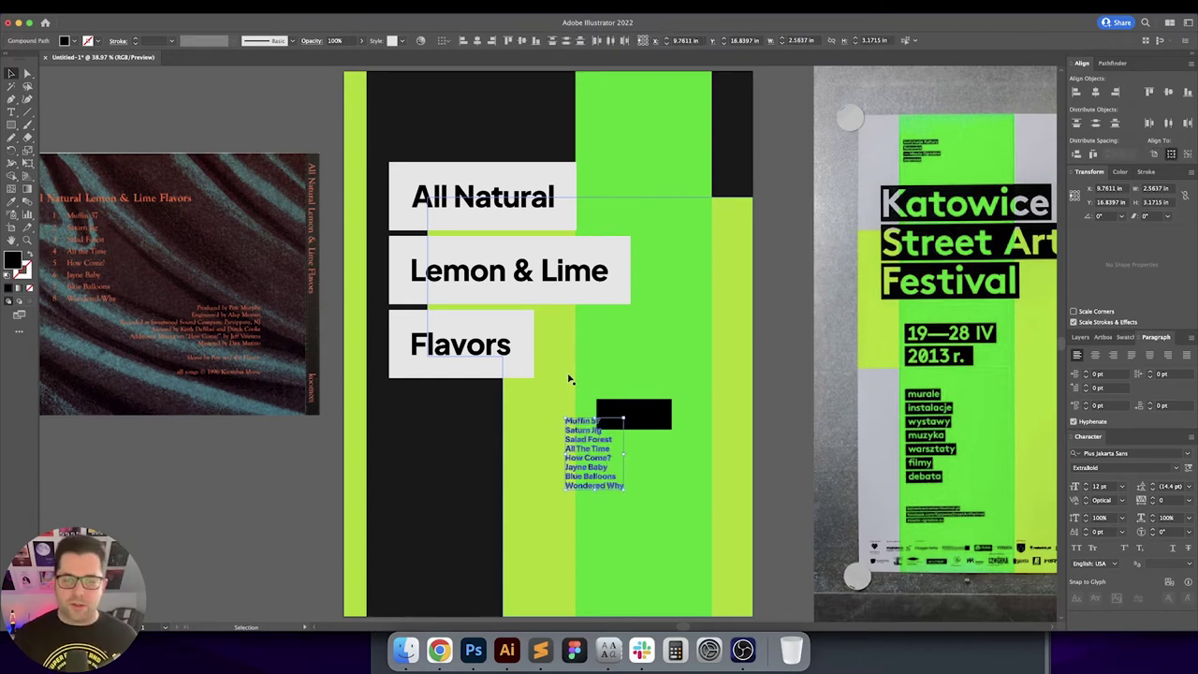
# Step: Scale the outlined song list proportionally to a height of 4.5 in
pyautogui.press('super+1')
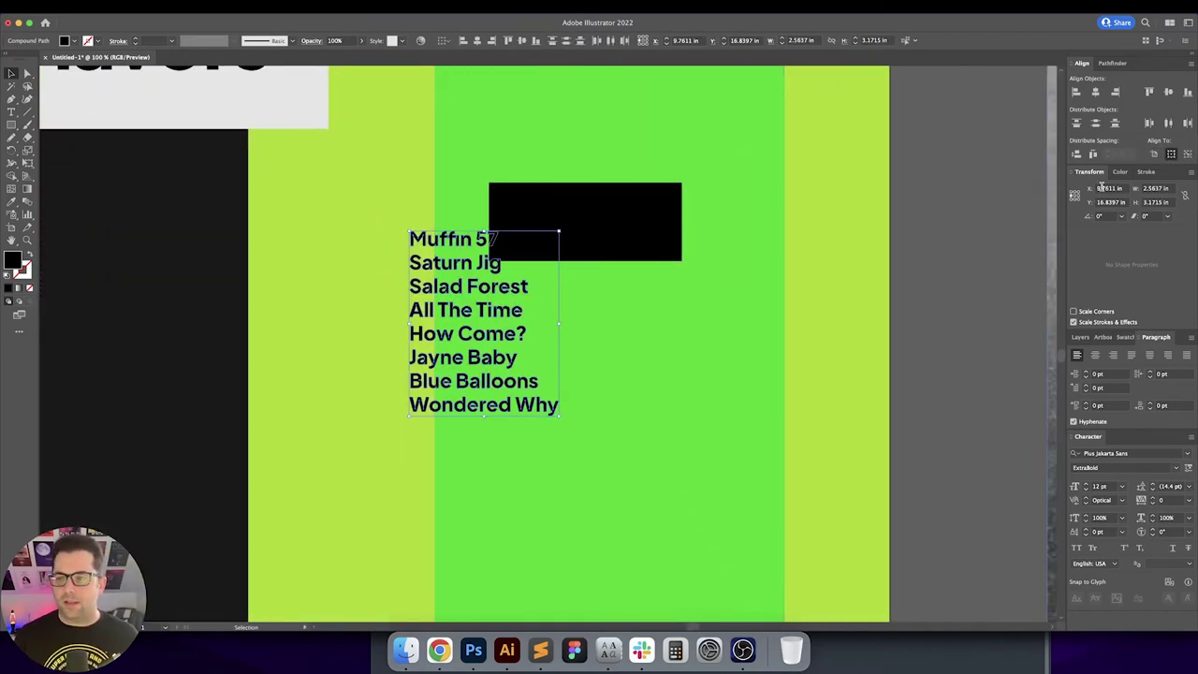
pyautogui.click(1183, 195)
pyautogui.click(1158, 202)
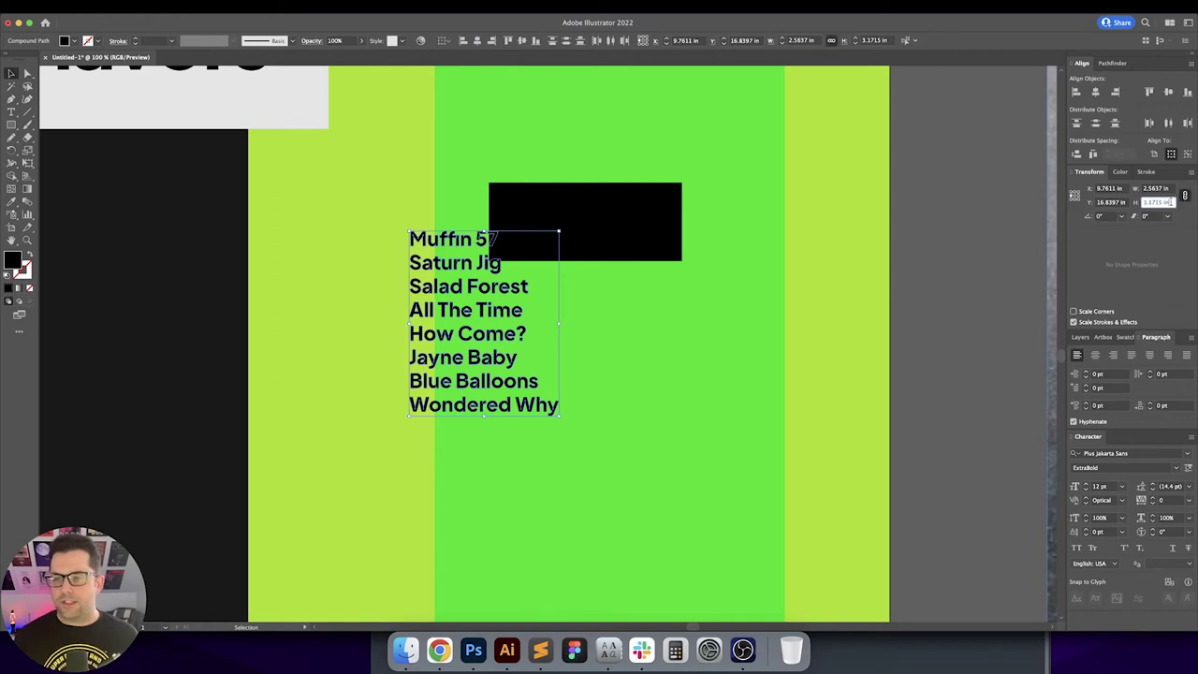
pyautogui.press('Up')
pyautogui.press('Up')
pyautogui.press('Up')
pyautogui.press('Up')
pyautogui.press('Up')
pyautogui.press('Up')
pyautogui.press('Up')
pyautogui.press('Up')
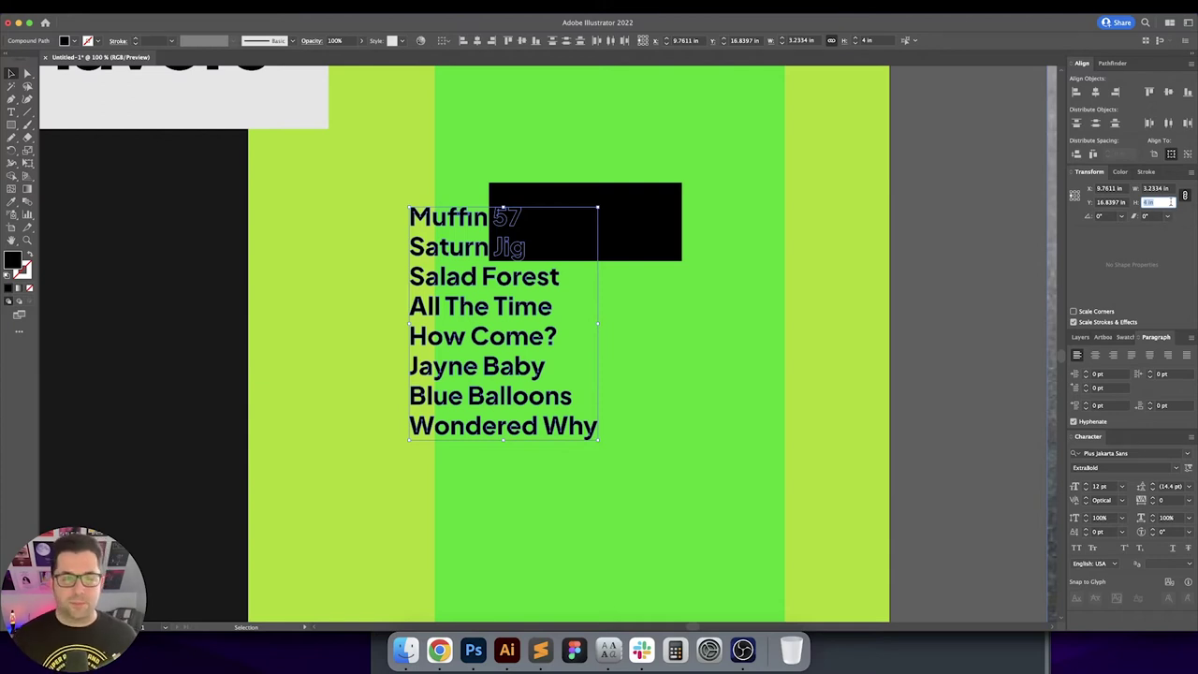
pyautogui.scroll(3, 620, 277)
pyautogui.press('Up')
pyautogui.press('Up')
pyautogui.press('Up')
pyautogui.press('Up')
pyautogui.press('Up')
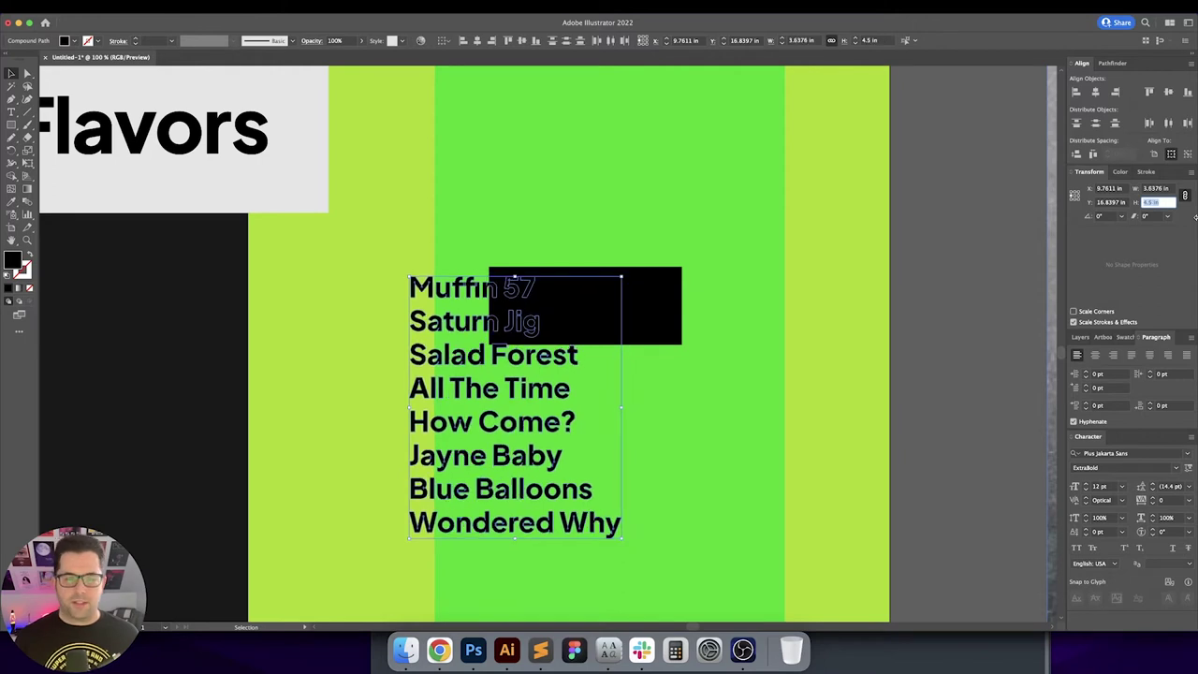
pyautogui.press('Return')
pyautogui.click(987, 342)
pyautogui.scroll(-3, 985, 304)
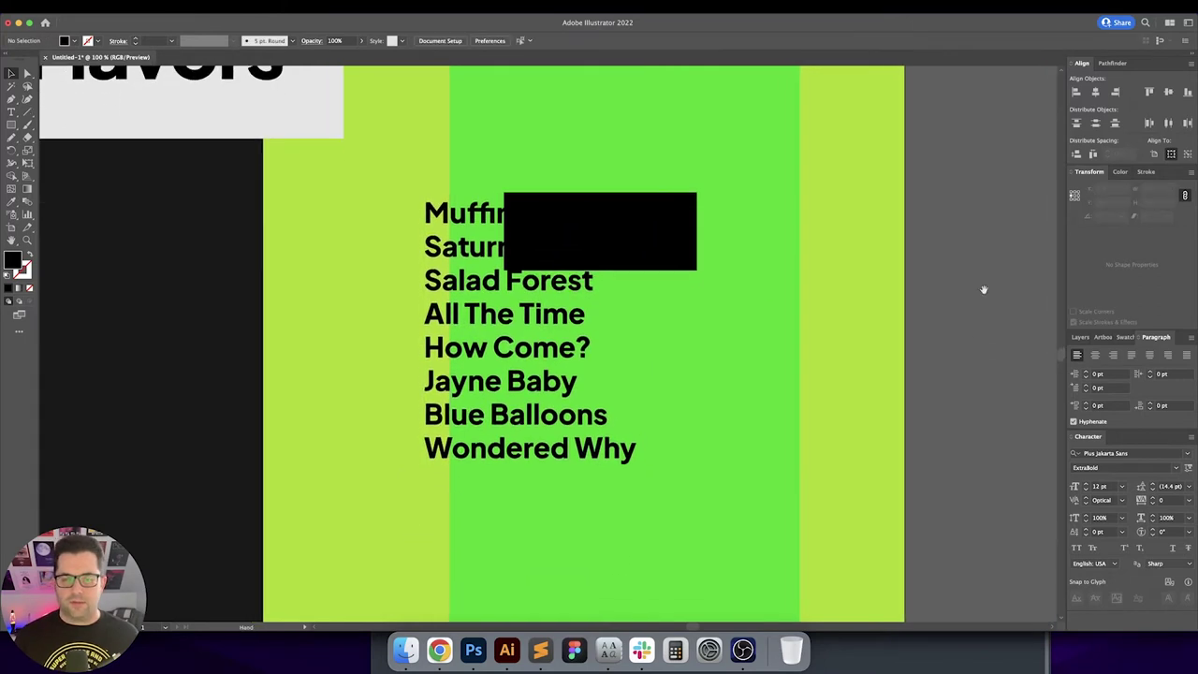
# Step: Move the black rectangle clear of the song titles and lock the coloured background shapes
pyautogui.click(530, 235)
pyautogui.moveTo(553, 240); pyautogui.dragTo(714, 224)
pyautogui.click(395, 210)
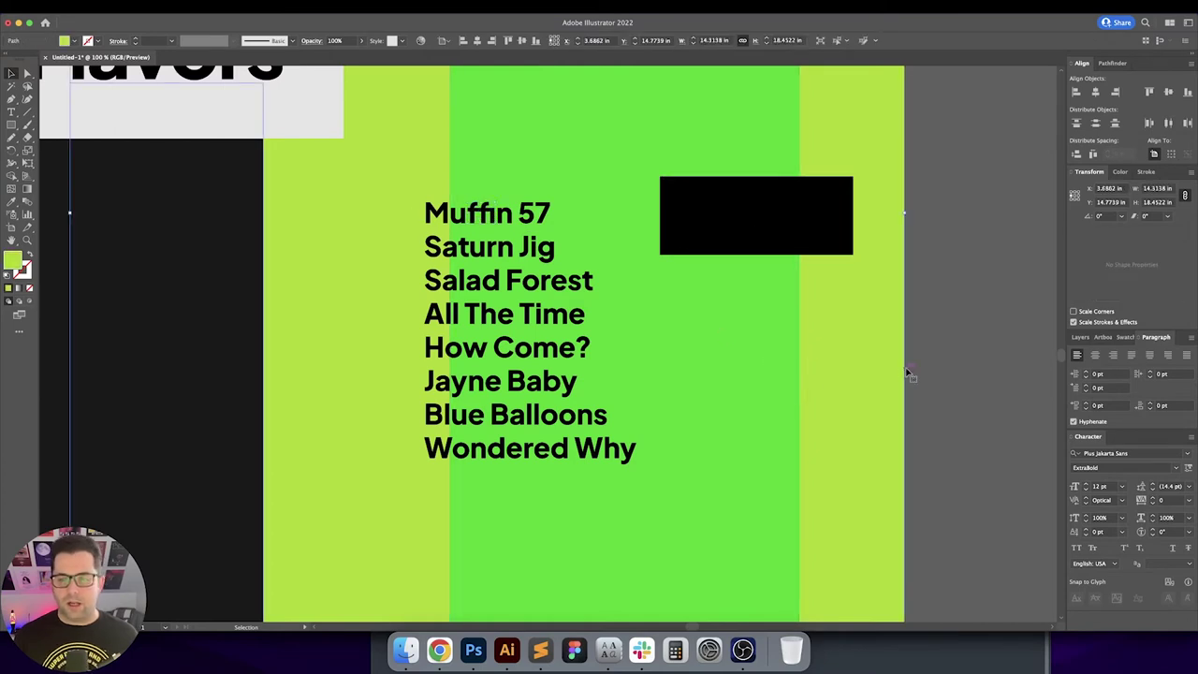
pyautogui.keyDown('shift'); pyautogui.click(230, 551); pyautogui.keyUp('shift')
pyautogui.press('super+2')
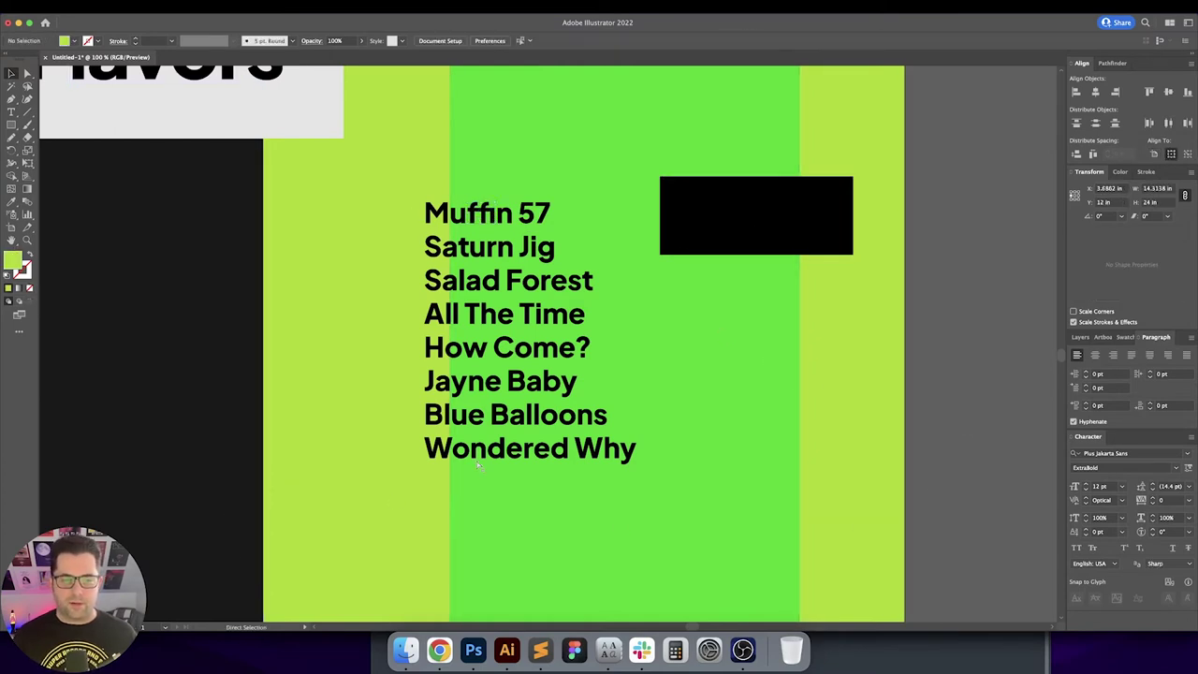
# Step: Separate the outlined song list into lines, grouping the letters of each title from Muffin 57 to Wondered Why
pyautogui.click(396, 219)
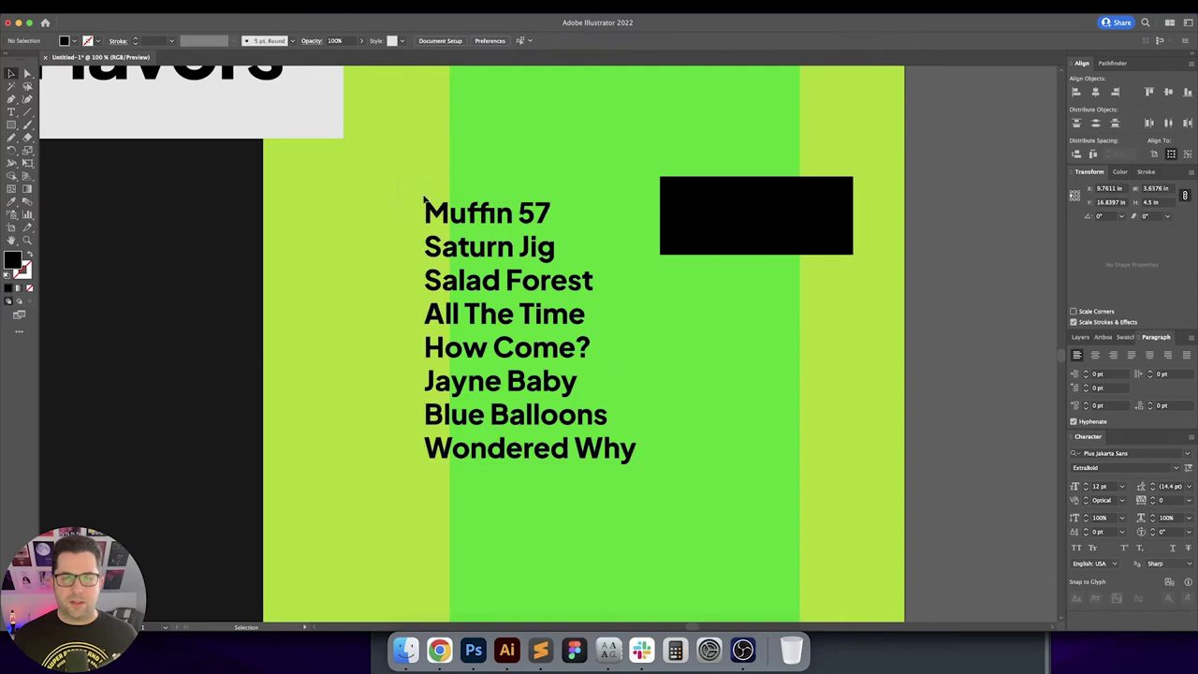
pyautogui.click(549, 221)
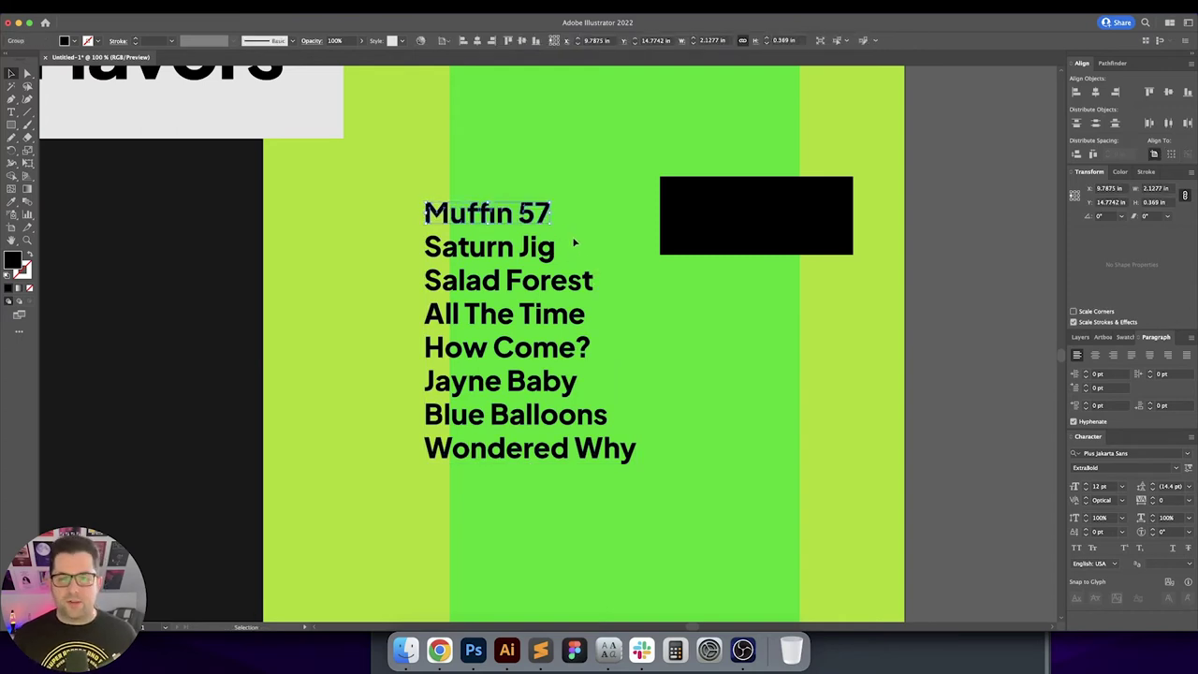
pyautogui.click(429, 250)
pyautogui.click(613, 292)
pyautogui.click(393, 333)
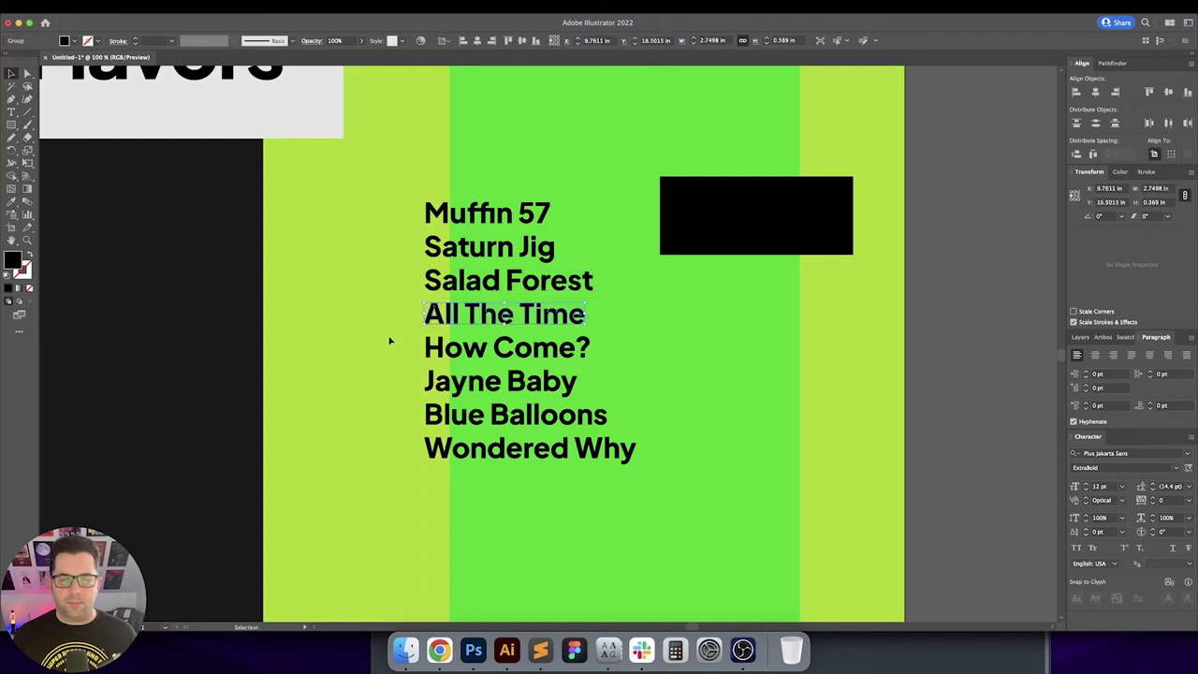
pyautogui.click(617, 367)
pyautogui.click(392, 396)
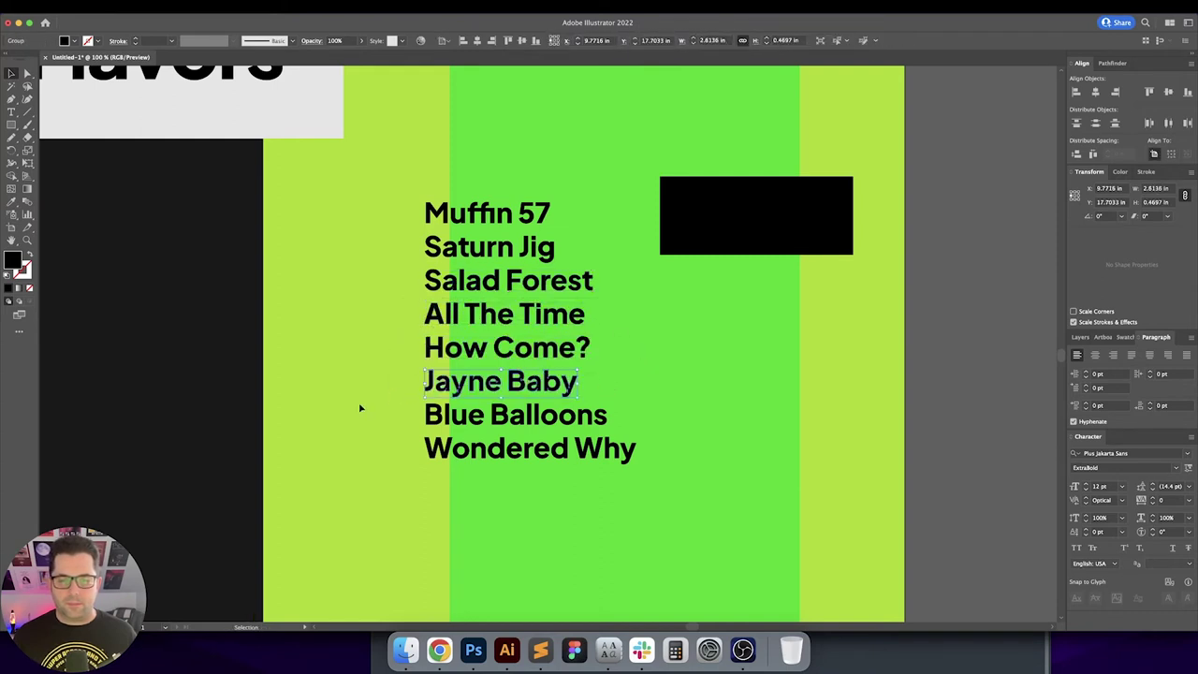
pyautogui.moveTo(620, 426); pyautogui.dragTo(636, 428)
pyautogui.press('super+g')
pyautogui.moveTo(688, 496); pyautogui.dragTo(378, 449)
pyautogui.press('super+g')
pyautogui.click(381, 381)
# Step: Move the song titles below the Flavors box, overlapping the black column, and place the black rectangle low on the bright green stripe
pyautogui.press('space')
pyautogui.moveTo(380, 381); pyautogui.dragTo(374, 366)
pyautogui.press('super+0')
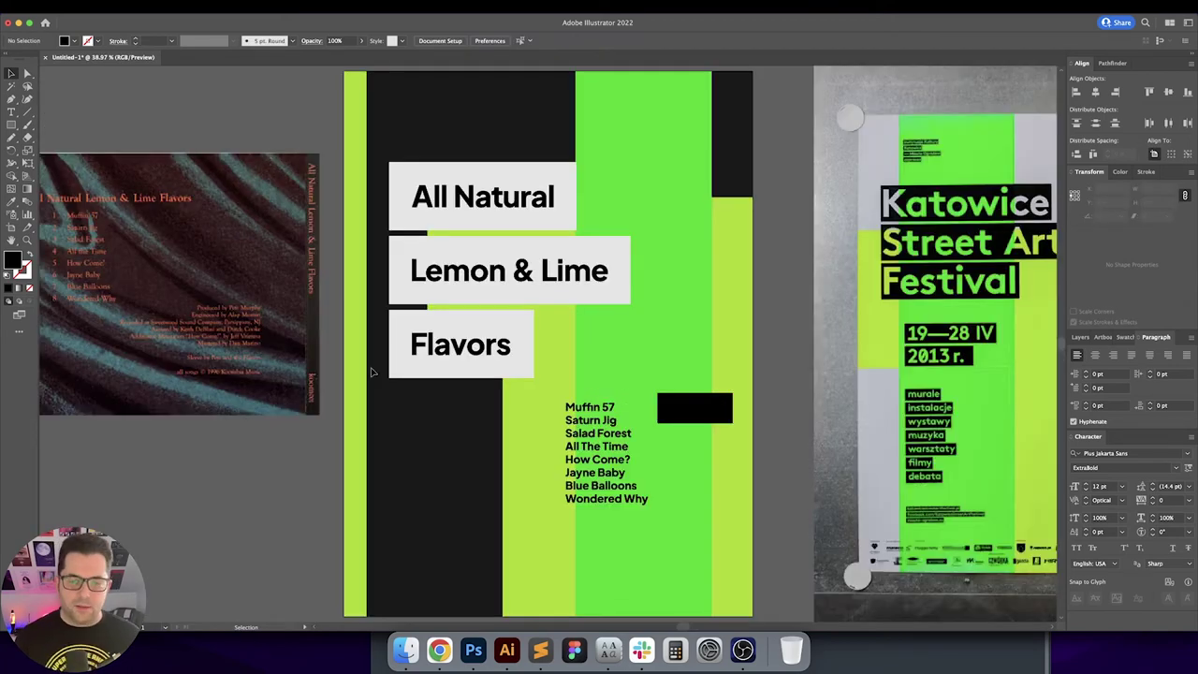
pyautogui.moveTo(632, 432); pyautogui.dragTo(521, 299)
pyautogui.moveTo(503, 359); pyautogui.dragTo(394, 366)
pyautogui.scroll(3, 420, 367)
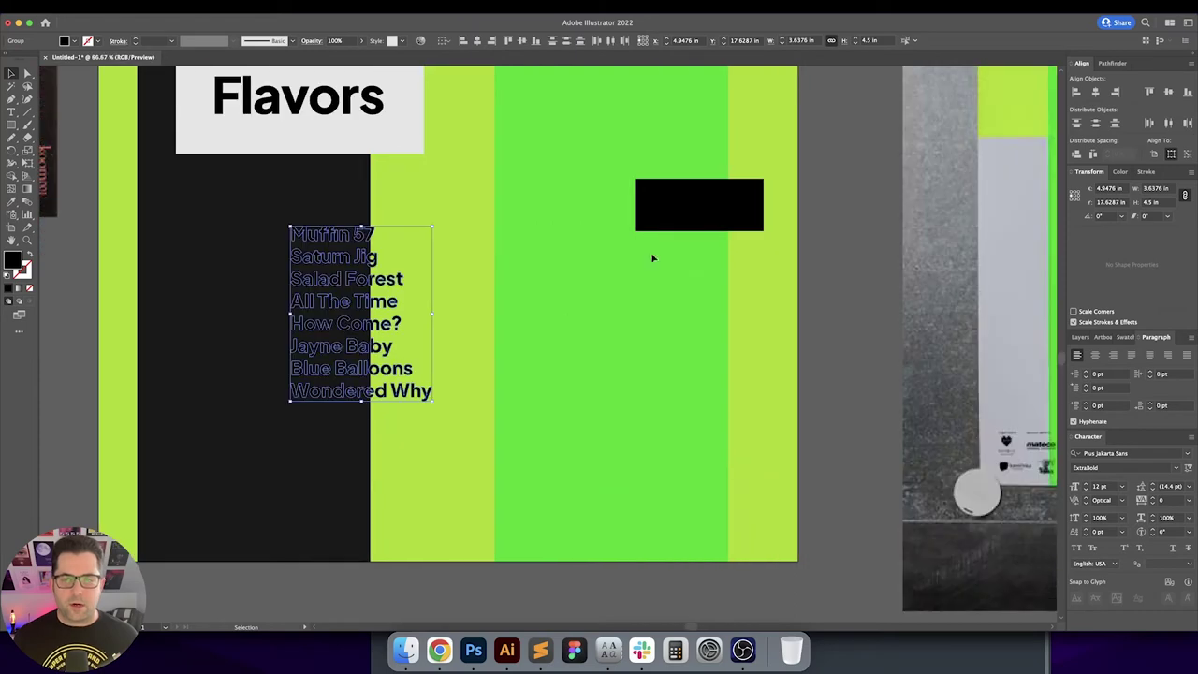
pyautogui.moveTo(695, 230); pyautogui.dragTo(591, 497)
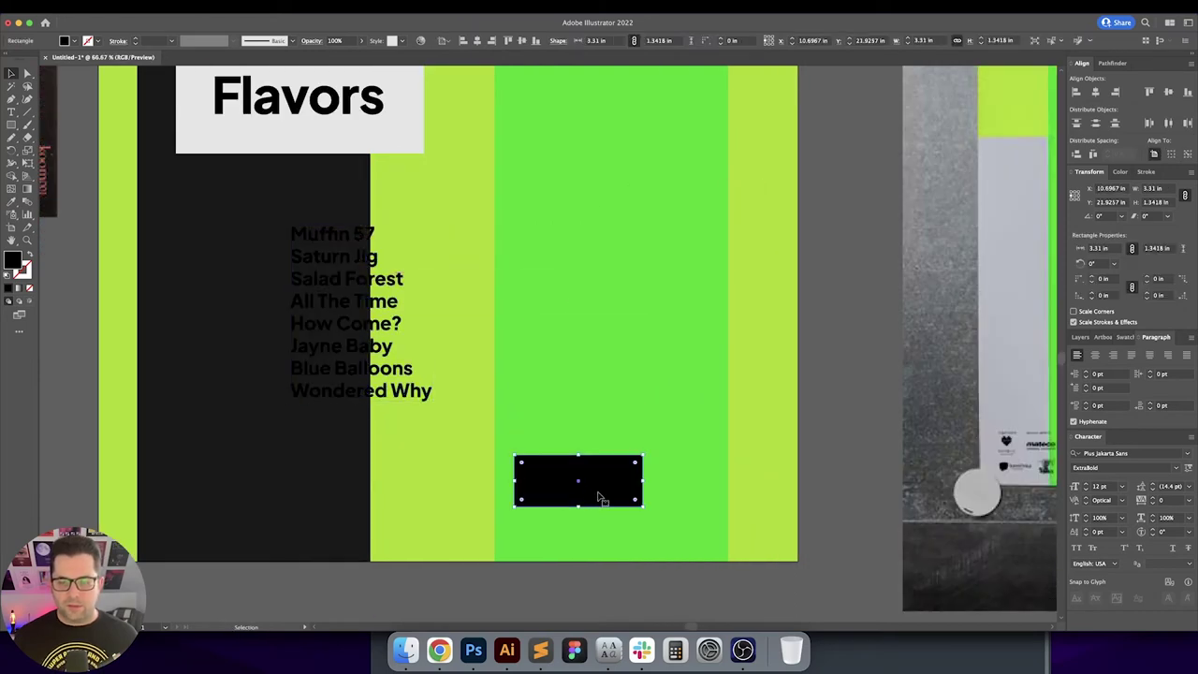
pyautogui.hscroll(-1, 487, 431)
# Step: Move the Wondered Why title over the black rectangle and align the two by their vertical centres
pyautogui.moveTo(427, 388); pyautogui.dragTo(623, 473)
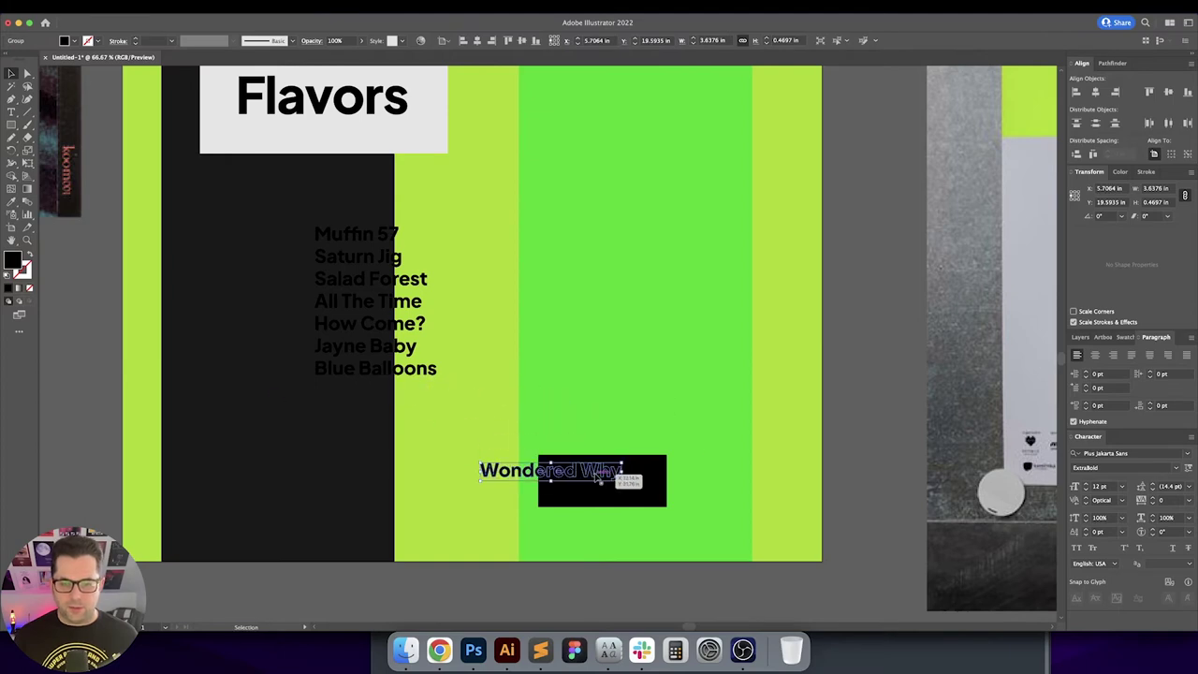
pyautogui.scroll(3, 596, 475)
pyautogui.scroll(-3, 609, 431)
pyautogui.keyDown('shift'); pyautogui.click(689, 390); pyautogui.keyUp('shift')
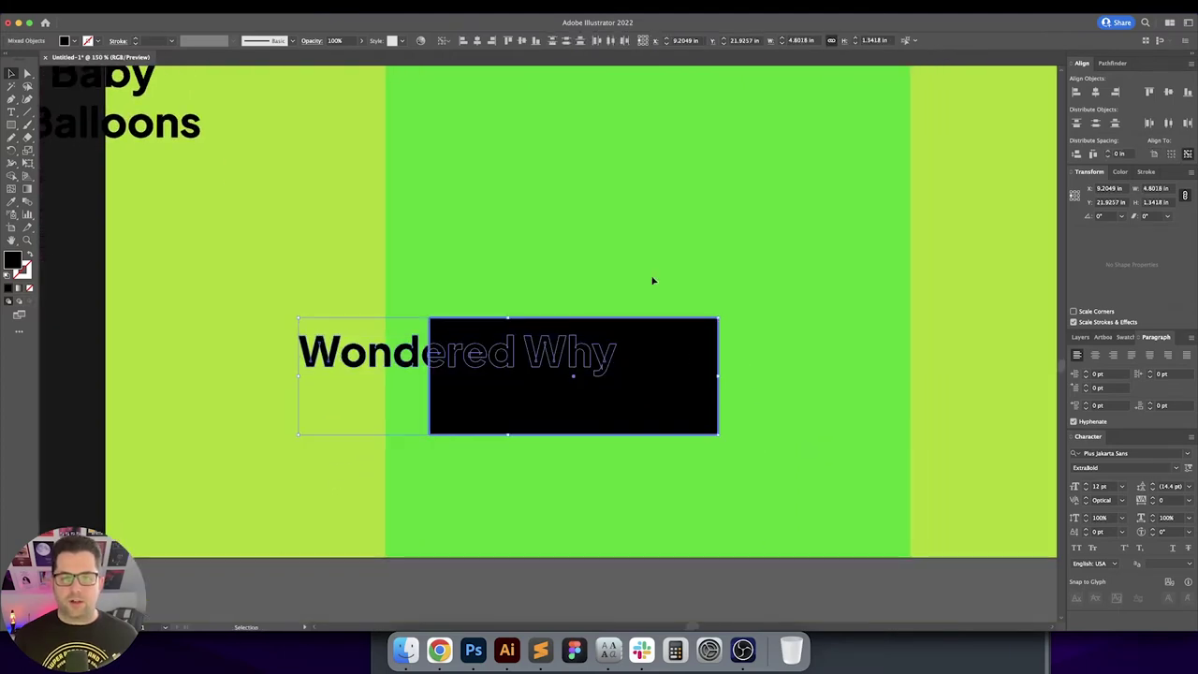
pyautogui.click(522, 40)
pyautogui.click(605, 119)
pyautogui.click(571, 363)
pyautogui.scroll(-2, 572, 363)
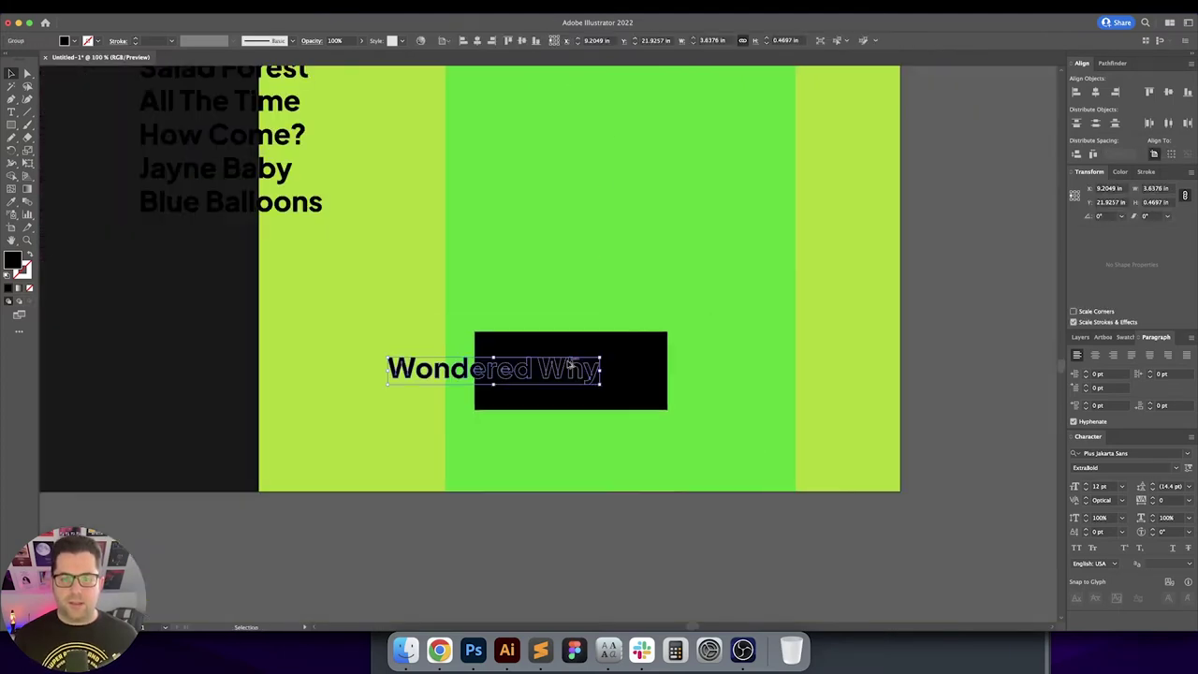
# Step: Colour the Wondered Why title with the light grey sampled from the poster's title boxes
pyautogui.scroll(1, 572, 360)
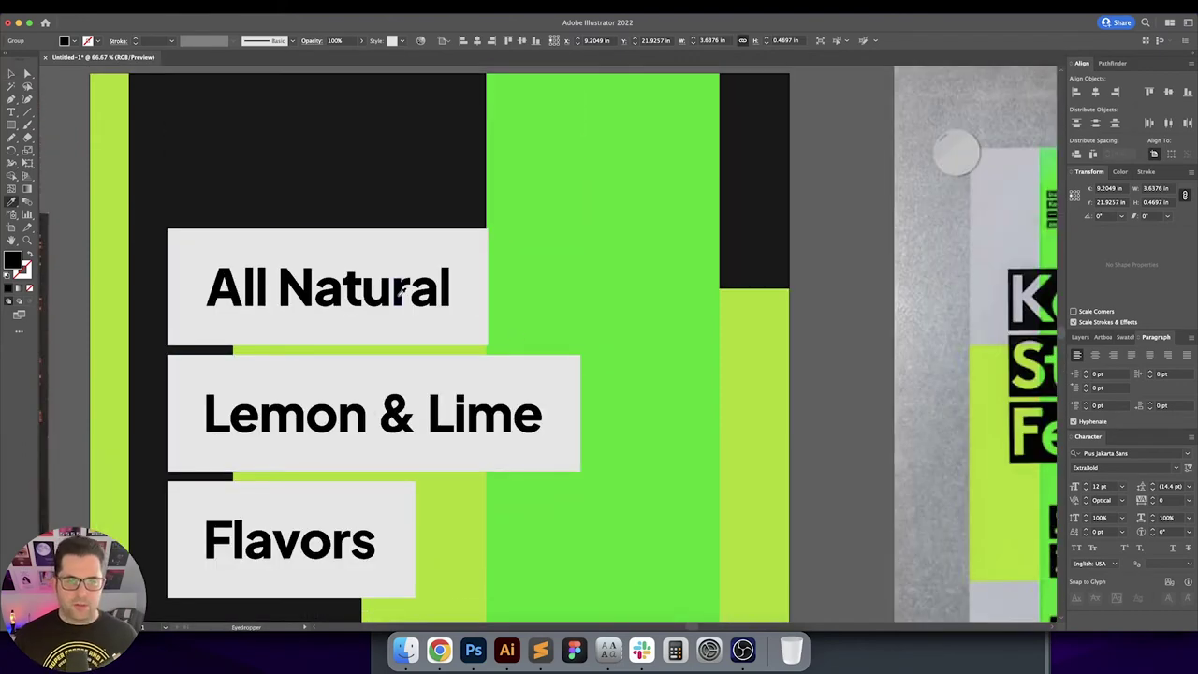
pyautogui.scroll(-4, 404, 292)
pyautogui.click(481, 208)
pyautogui.scroll(-5, 490, 216)
pyautogui.press('v')
pyautogui.click(509, 230)
pyautogui.scroll(4, 609, 376)
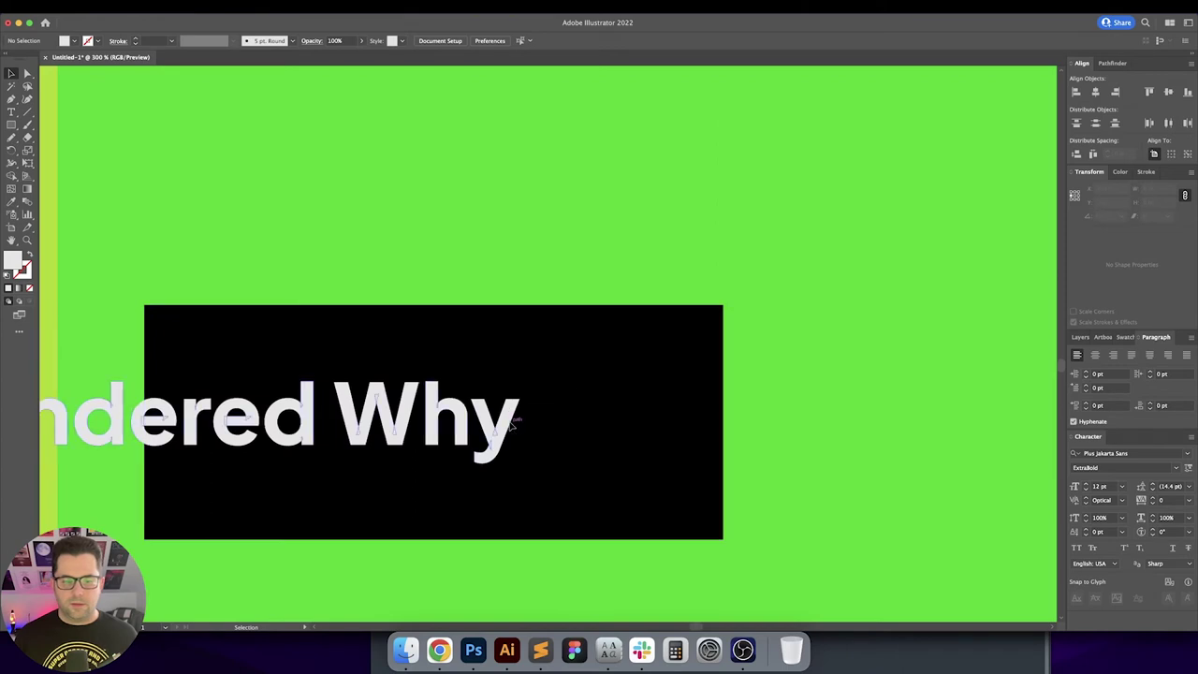
# Step: Align the right edge of the Wondered Why title with the black rectangle's right edge
pyautogui.click(499, 361)
pyautogui.moveTo(513, 356); pyautogui.dragTo(697, 355)
pyautogui.keyDown('shift'); pyautogui.click(692, 277); pyautogui.keyUp('shift')
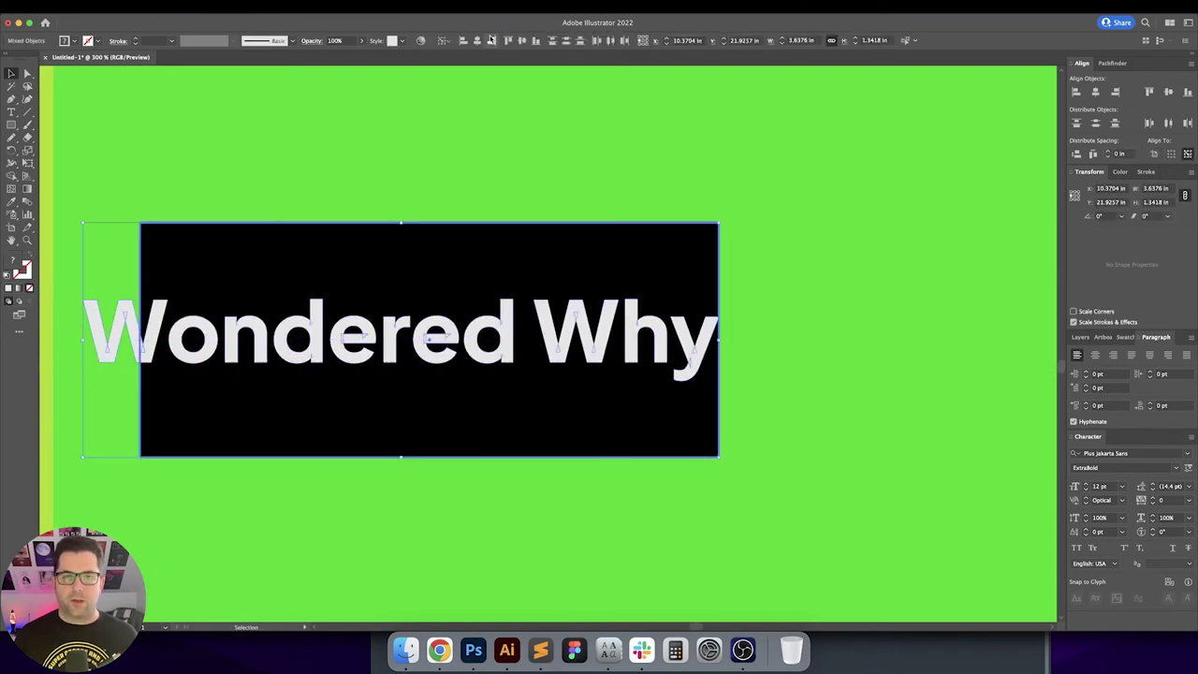
pyautogui.click(634, 142)
pyautogui.click(666, 258)
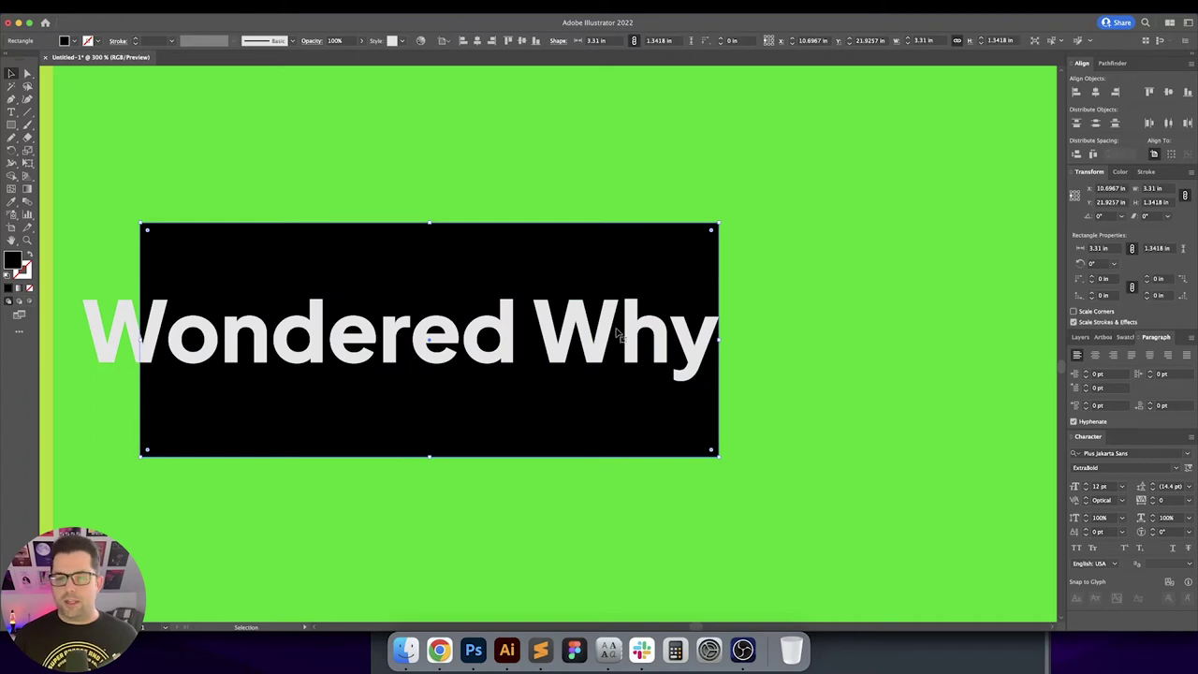
# Step: Move the Wondered Why title -0.5 in horizontally with the Move command
pyautogui.click(666, 344)
pyautogui.press('Return')
pyautogui.write('-0.5')
pyautogui.press('Tab')
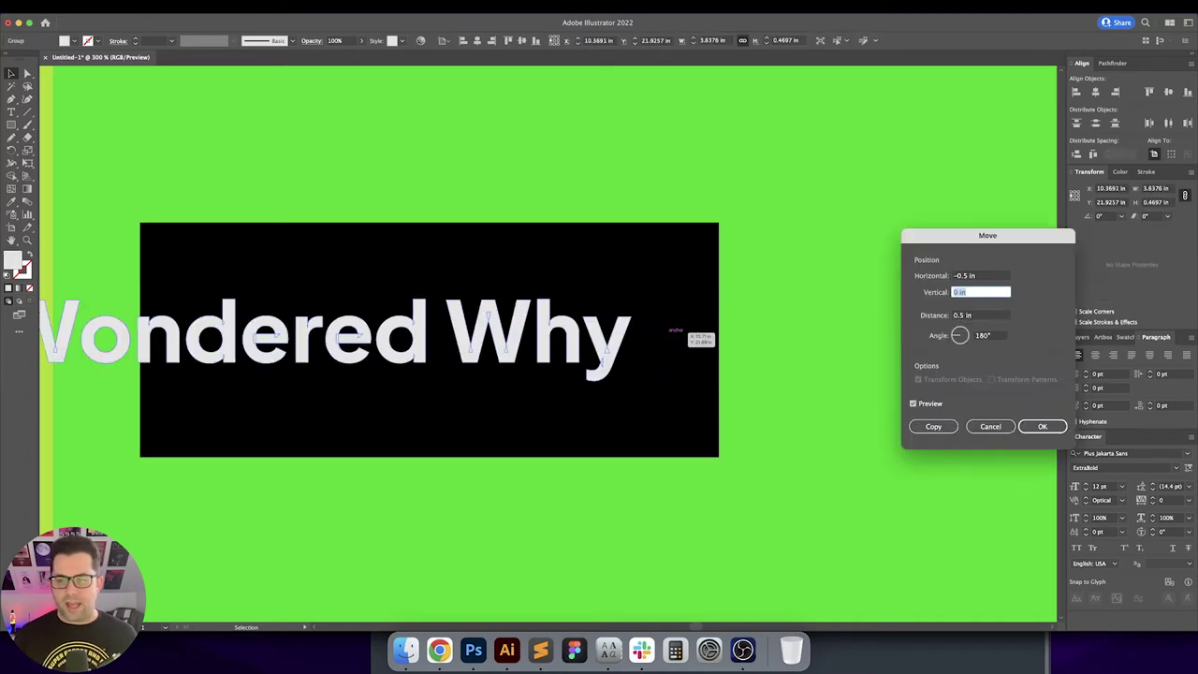
pyautogui.press('Return')
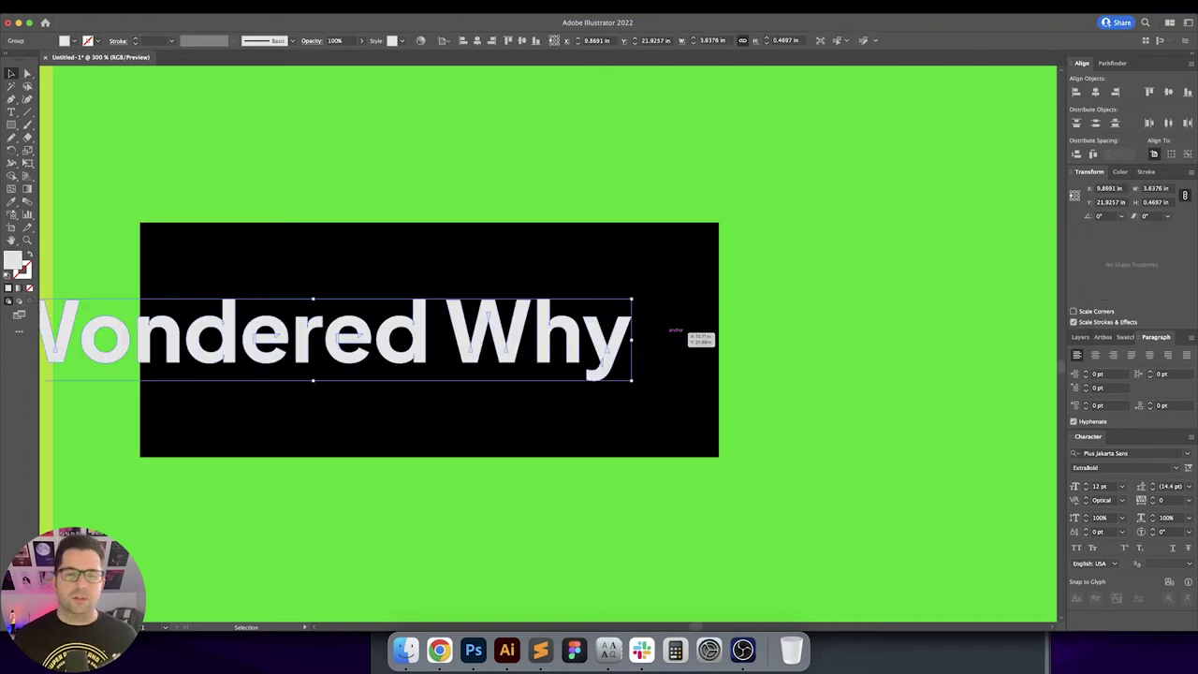
# Step: Widen the black rectangle from its right edge to 4.125 in, then extend it to the title's left edge, about 4.14 in wide
pyautogui.click(663, 337)
pyautogui.hscroll(-6, 663, 337)
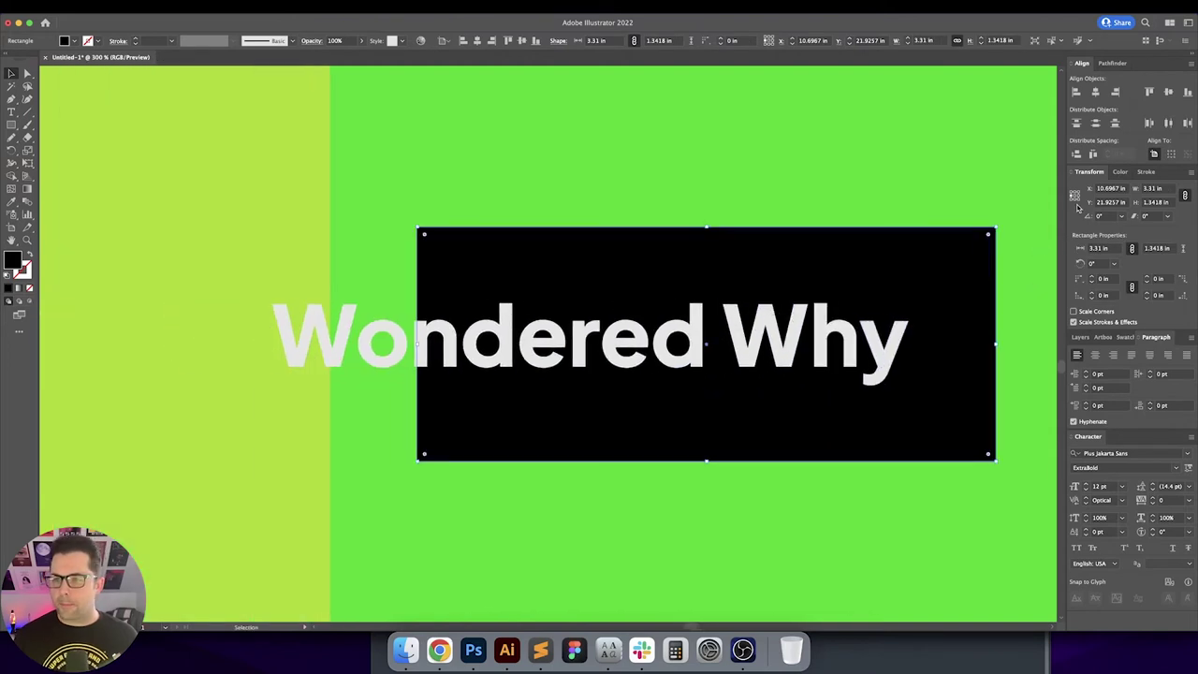
pyautogui.click(1155, 188)
pyautogui.write('4')
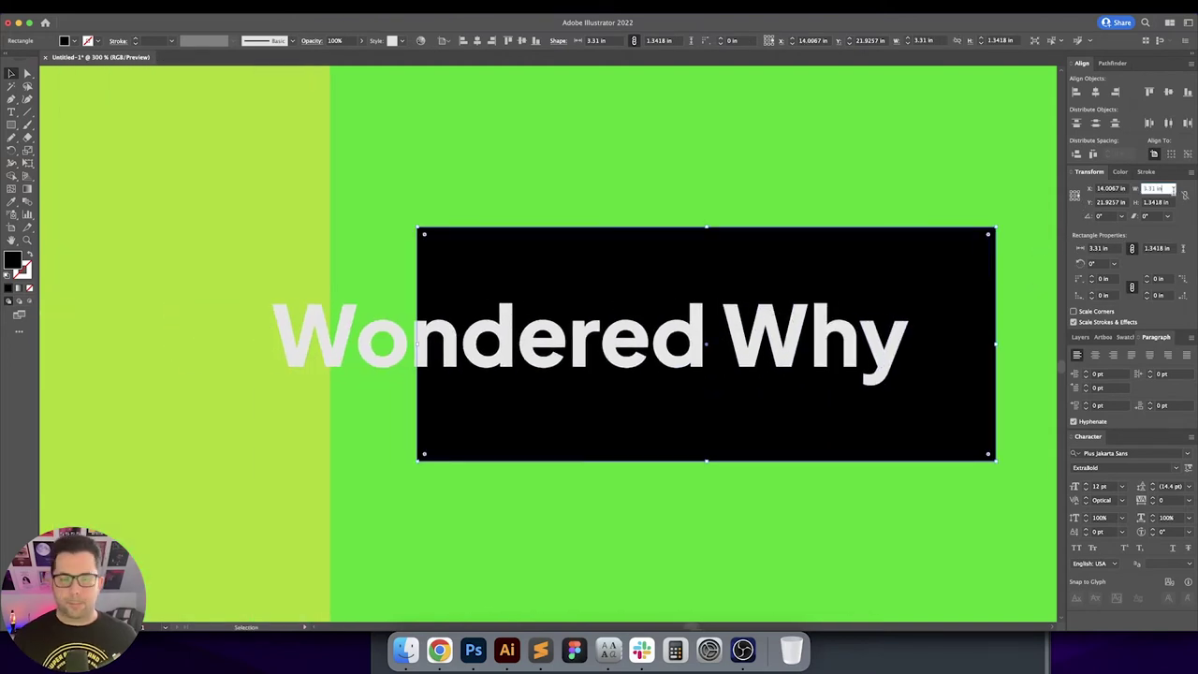
pyautogui.press('Return')
pyautogui.write('4.125')
pyautogui.press('Return')
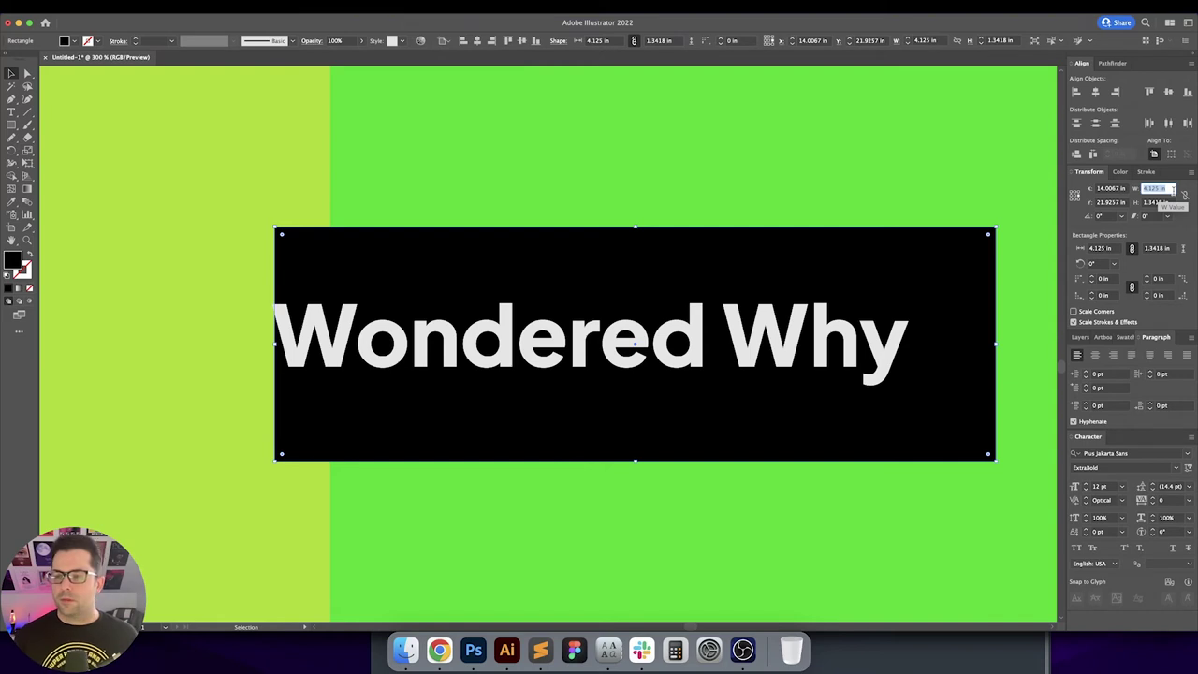
pyautogui.moveTo(275, 344)
pyautogui.mouseDown()
pyautogui.moveTo(253, 345)
pyautogui.moveTo(273, 345)
pyautogui.mouseUp()
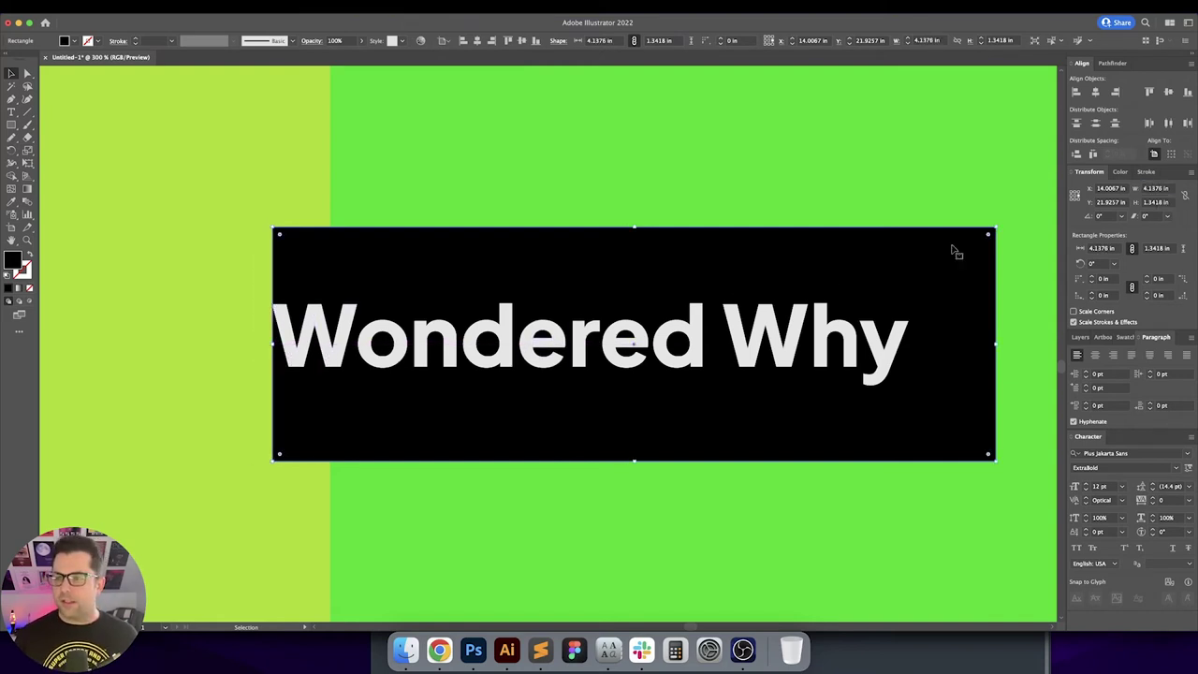
# Step: Extend the black rectangle behind Wondered Why by 0.5 in in width for even side padding
pyautogui.click(1174, 189)
pyautogui.write('+.5')
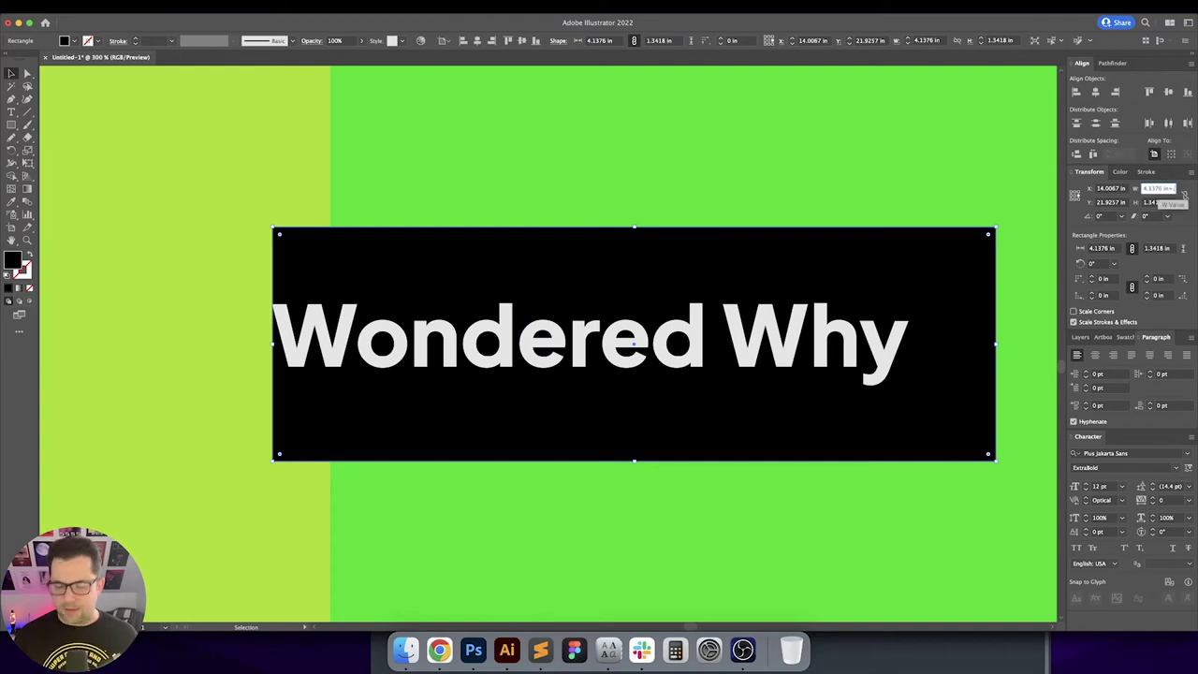
pyautogui.press('Return')
# Step: Group the Wondered Why title with its black rectangle and align the group to the artboard's bottom-right corner
pyautogui.scroll(-4, 544, 229)
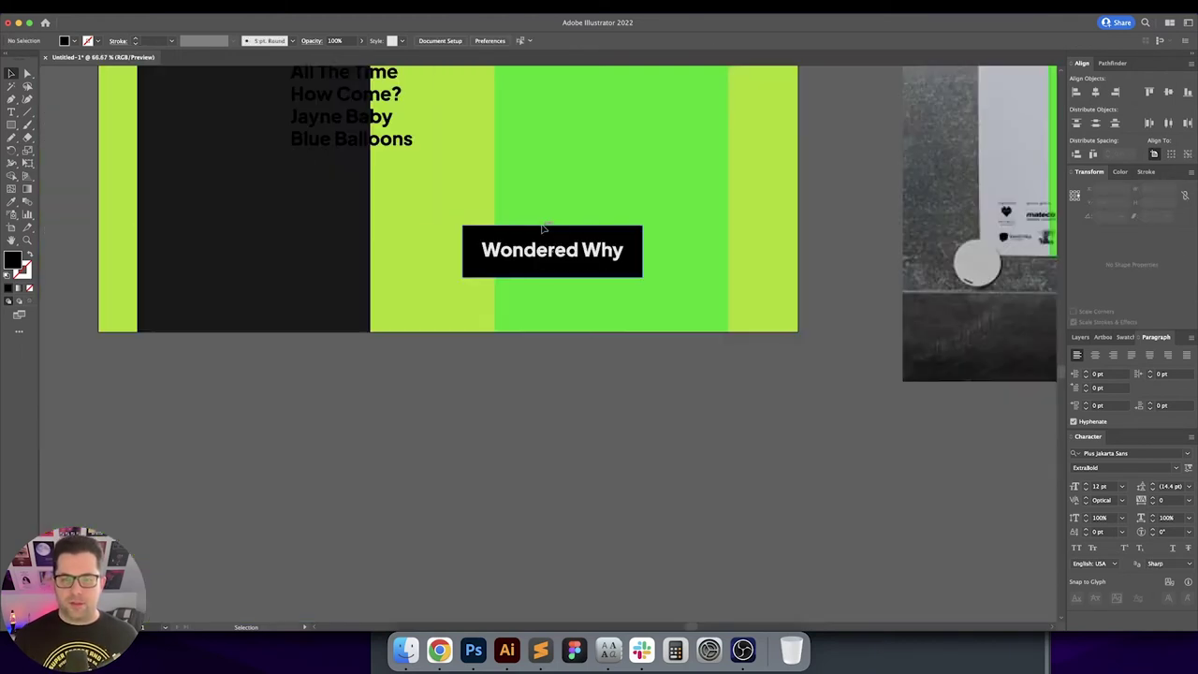
pyautogui.moveTo(555, 235); pyautogui.dragTo(508, 302)
pyautogui.moveTo(428, 272); pyautogui.dragTo(545, 390)
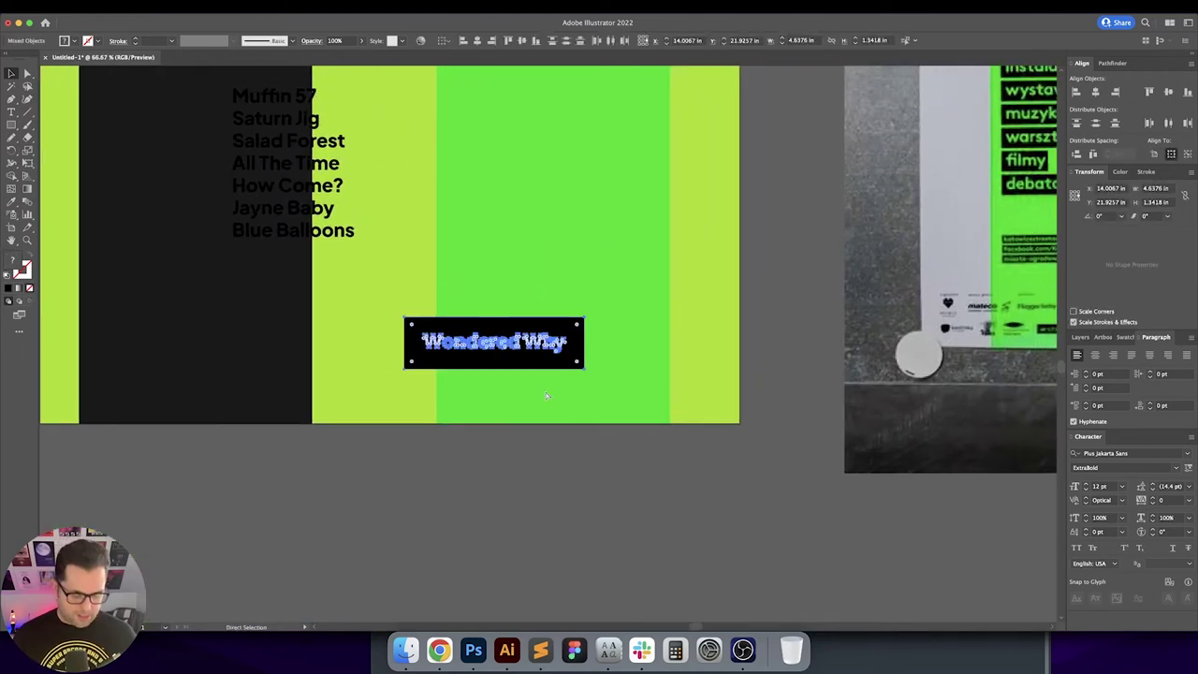
pyautogui.press('super+g')
pyautogui.click(491, 41)
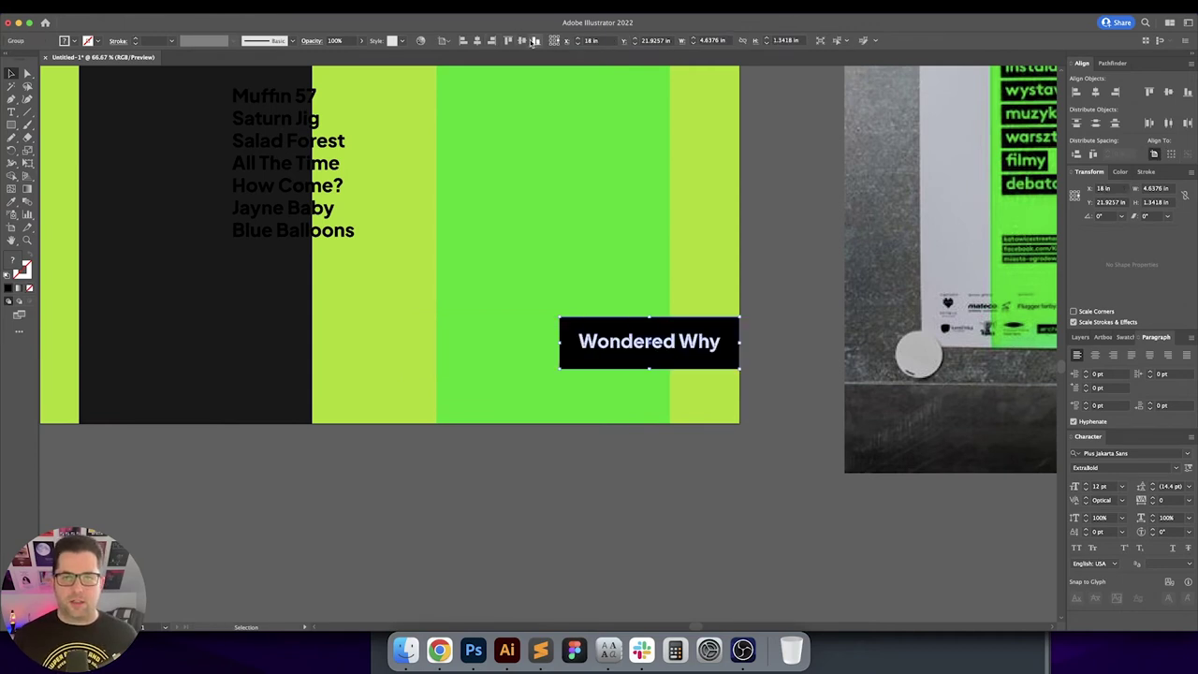
pyautogui.click(536, 40)
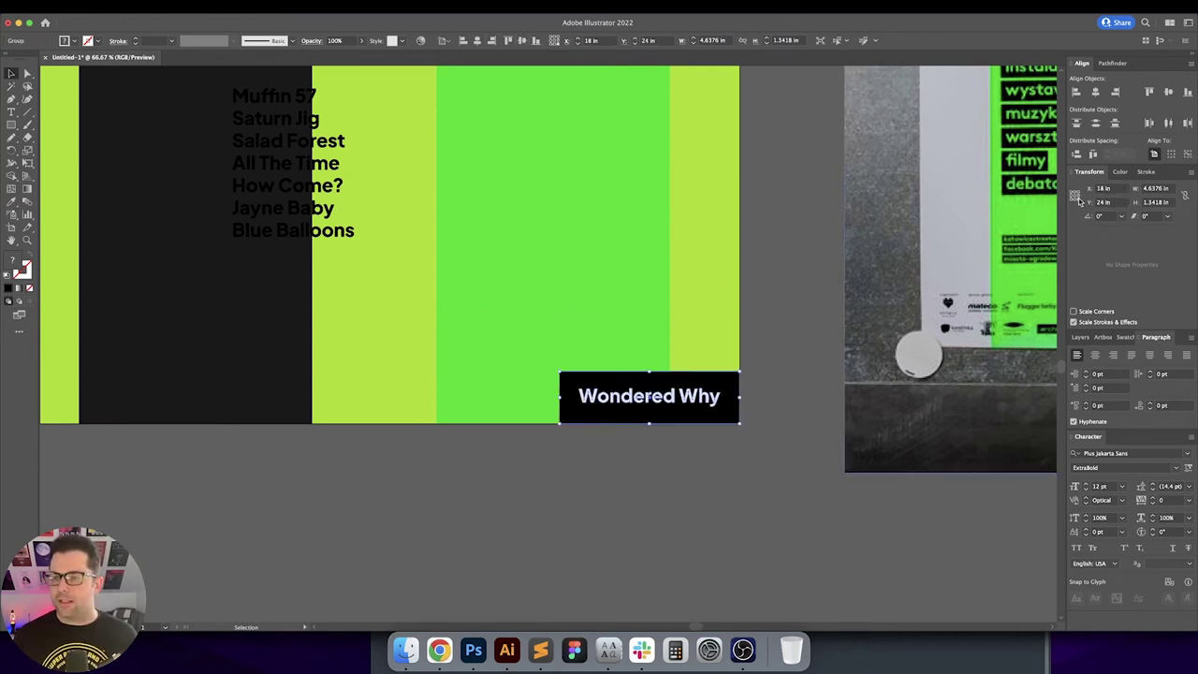
# Step: Position the Wondered Why group's bottom-right corner at X 17 in and Y 23 in
pyautogui.press('Down')
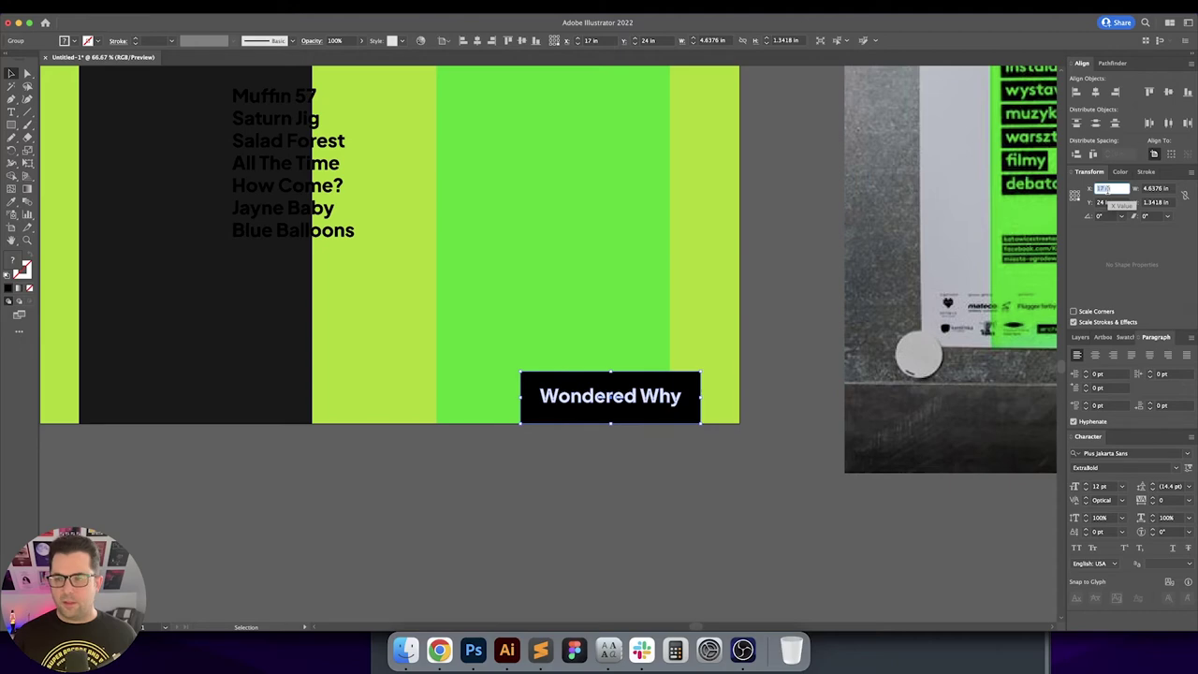
pyautogui.press('Tab')
pyautogui.press('Down')
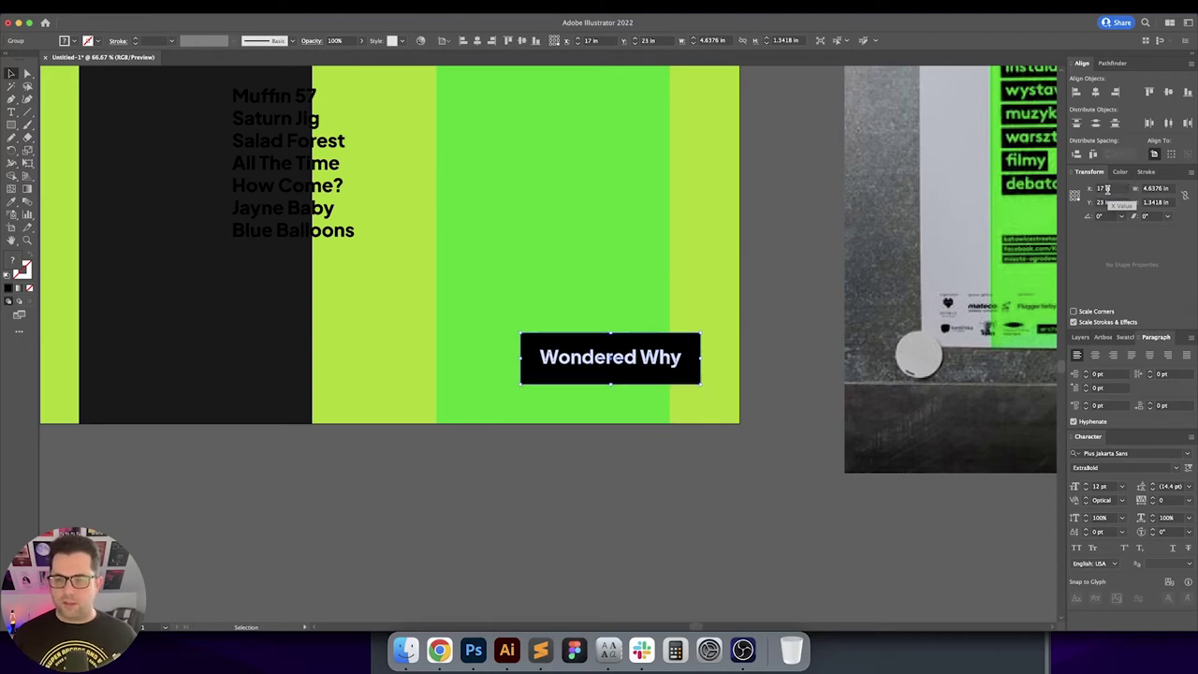
pyautogui.click(784, 311)
pyautogui.press('super+0')
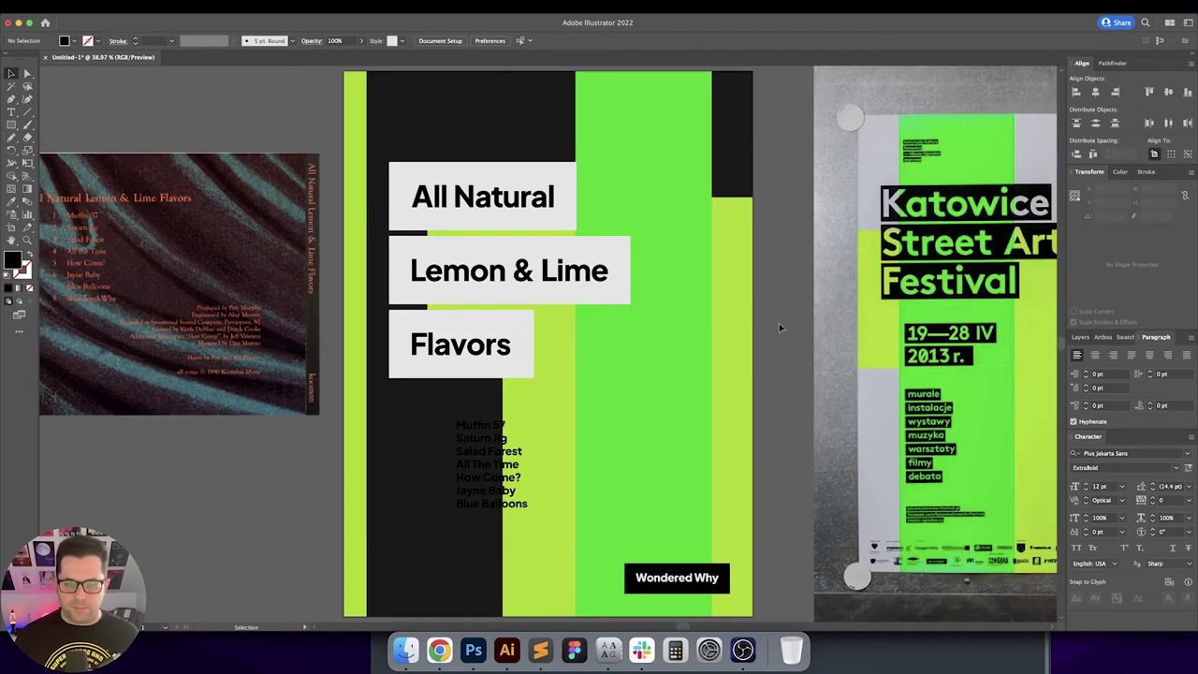
# Step: Set the height of the Wondered Why black box to 1 in
pyautogui.scroll(-2, 777, 324)
pyautogui.scroll(-5, 776, 449)
pyautogui.hscroll(4, 776, 449)
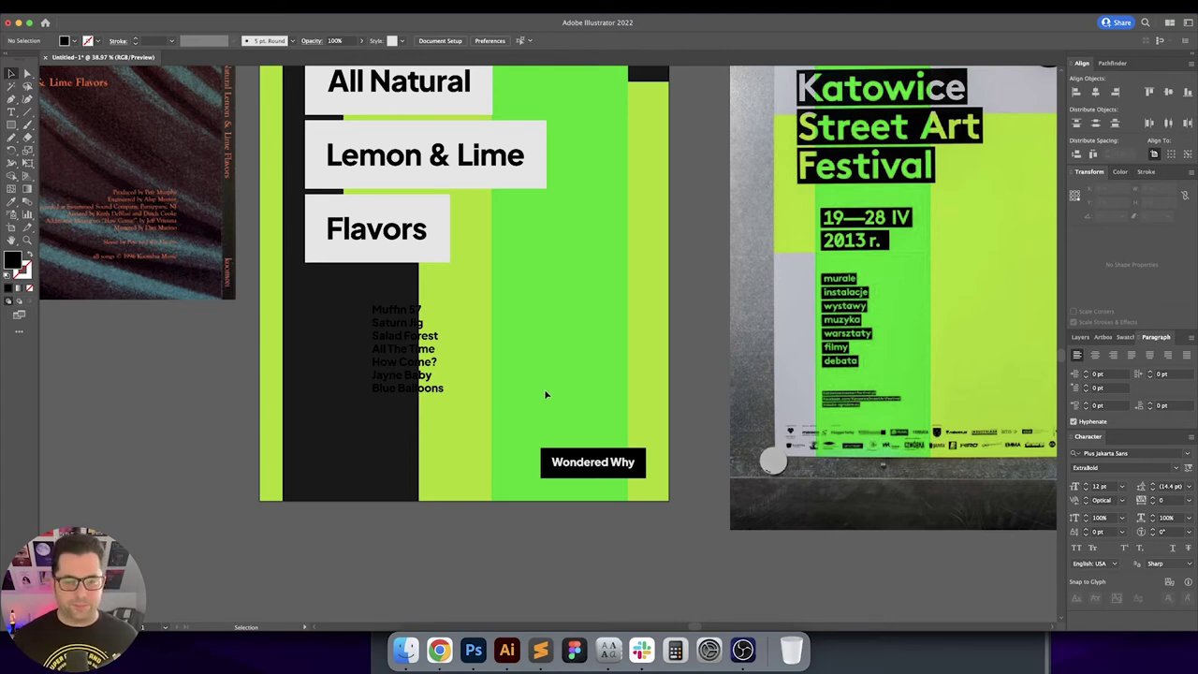
pyautogui.press('super+equal')
pyautogui.press('super+equal')
pyautogui.click(620, 539)
pyautogui.press('super+equal')
pyautogui.press('super+equal')
pyautogui.click(1145, 202)
pyautogui.write('.51')
pyautogui.press('Return')
# Step: Copy the black box directly above itself with a narrow gap, and repeat that copy six times up the poster
pyautogui.press('Return')
pyautogui.write('-1.25')
pyautogui.click(933, 425)
pyautogui.press('super+0')
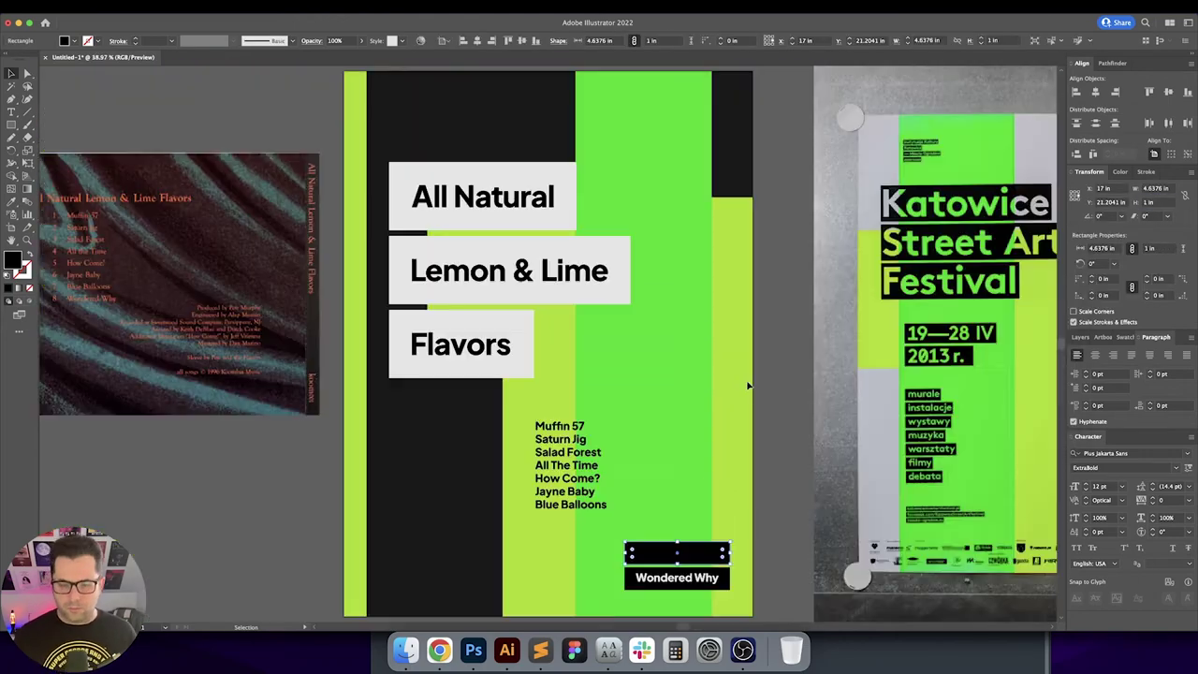
pyautogui.press('super+d')
pyautogui.press('super+d')
pyautogui.press('super+d')
pyautogui.press('super+d')
pyautogui.press('super+d')
pyautogui.press('super+d')
# Step: Move the remaining song titles onto the black boxes, right-aligned with the Wondered Why title
pyautogui.press('super+equal')
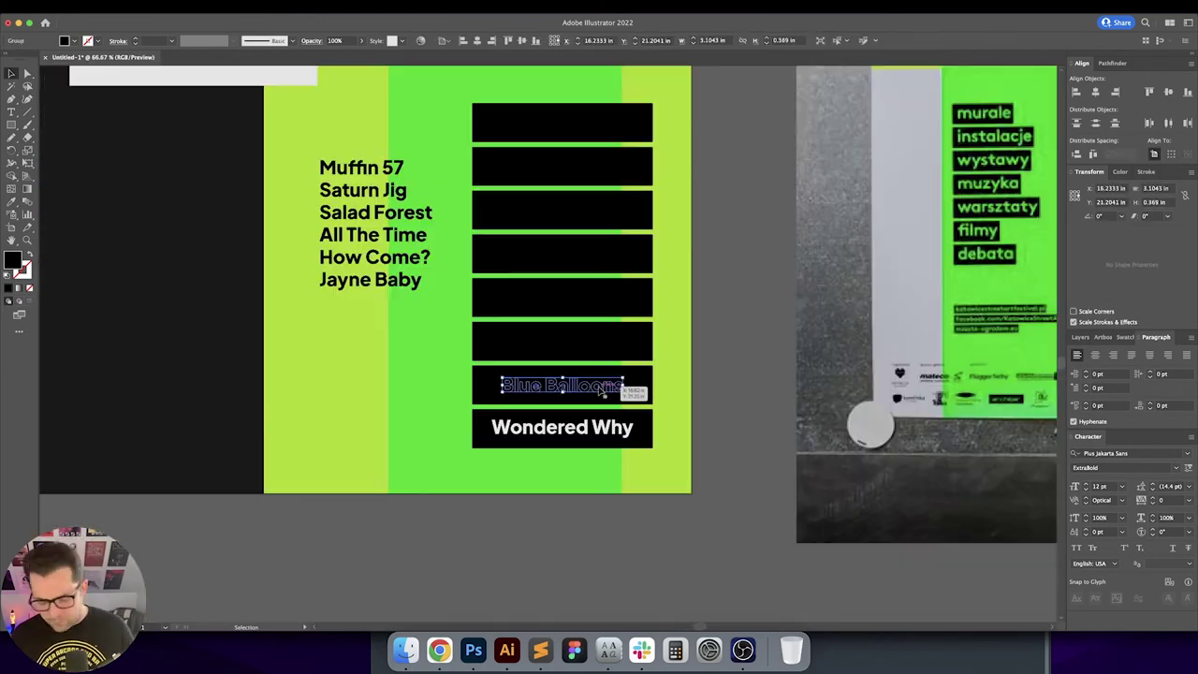
pyautogui.keyDown('shift'); pyautogui.click(608, 474); pyautogui.keyUp('shift')
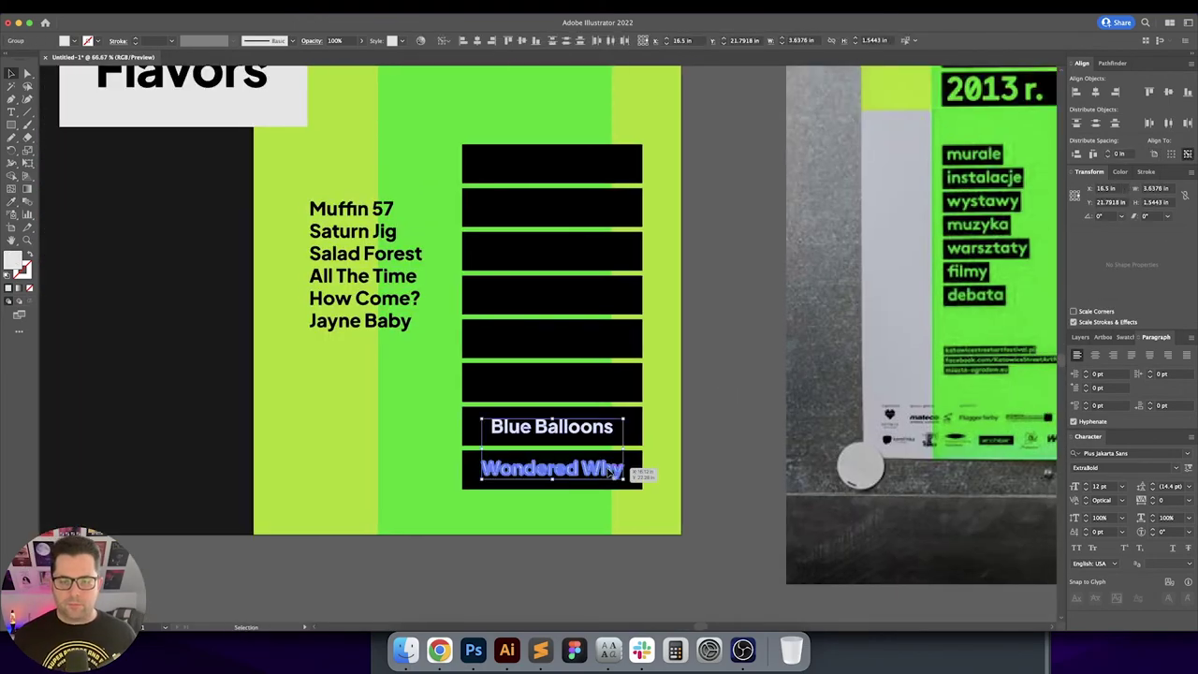
pyautogui.moveTo(415, 259); pyautogui.dragTo(621, 262)
# Step: Switch to outline view and centre each remaining song title vertically within its own box
pyautogui.press('super+y')
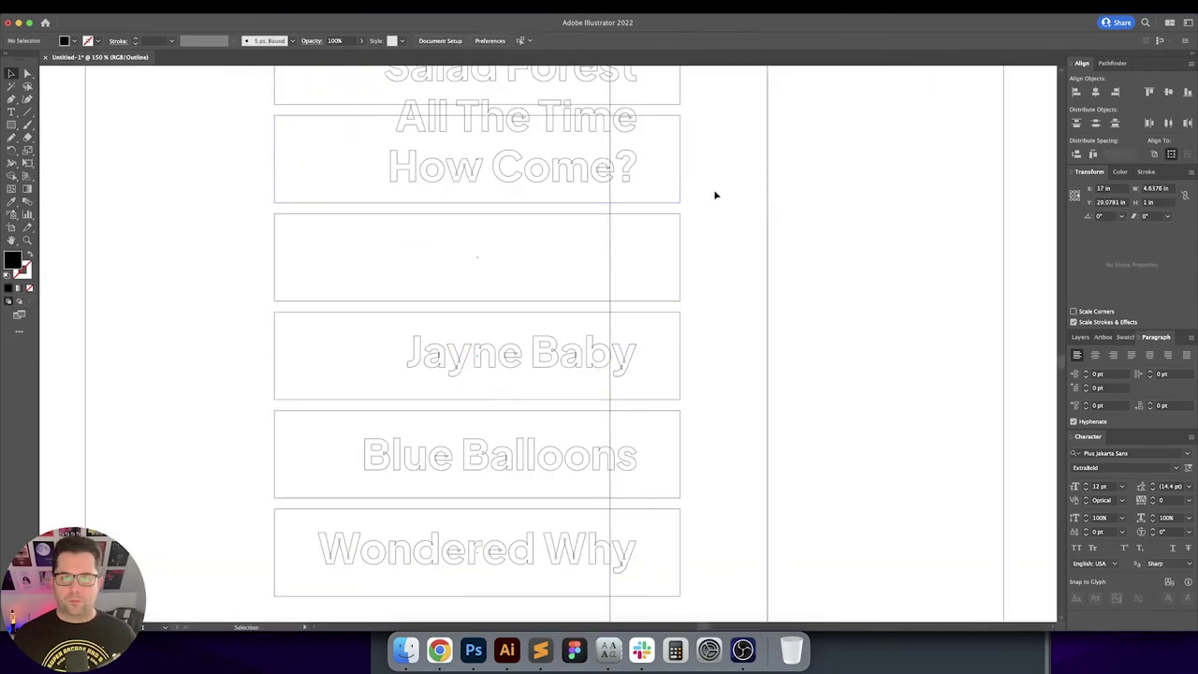
pyautogui.scroll(3, 716, 206)
pyautogui.click(633, 224)
pyautogui.keyDown('shift'); pyautogui.click(620, 272); pyautogui.keyUp('shift')
pyautogui.click(1168, 92)
pyautogui.click(633, 175)
pyautogui.keyDown('shift'); pyautogui.click(681, 196); pyautogui.keyUp('shift')
pyautogui.click(1168, 92)
pyautogui.scroll(6, 680, 281)
pyautogui.moveTo(618, 323); pyautogui.dragTo(617, 222)
# Step: Colour the six titles from Muffin 57 to Jayne Baby light grey to match Wondered Why, back in preview view
pyautogui.press('super+minus')
pyautogui.press('super+minus')
pyautogui.click(582, 397)
pyautogui.keyDown('shift'); pyautogui.click(580, 352); pyautogui.keyUp('shift')
pyautogui.keyDown('shift'); pyautogui.click(580, 308); pyautogui.keyUp('shift')
pyautogui.keyDown('shift'); pyautogui.click(579, 265); pyautogui.keyUp('shift')
pyautogui.keyDown('shift'); pyautogui.click(579, 220); pyautogui.keyUp('shift')
pyautogui.keyDown('shift'); pyautogui.click(575, 181); pyautogui.keyUp('shift')
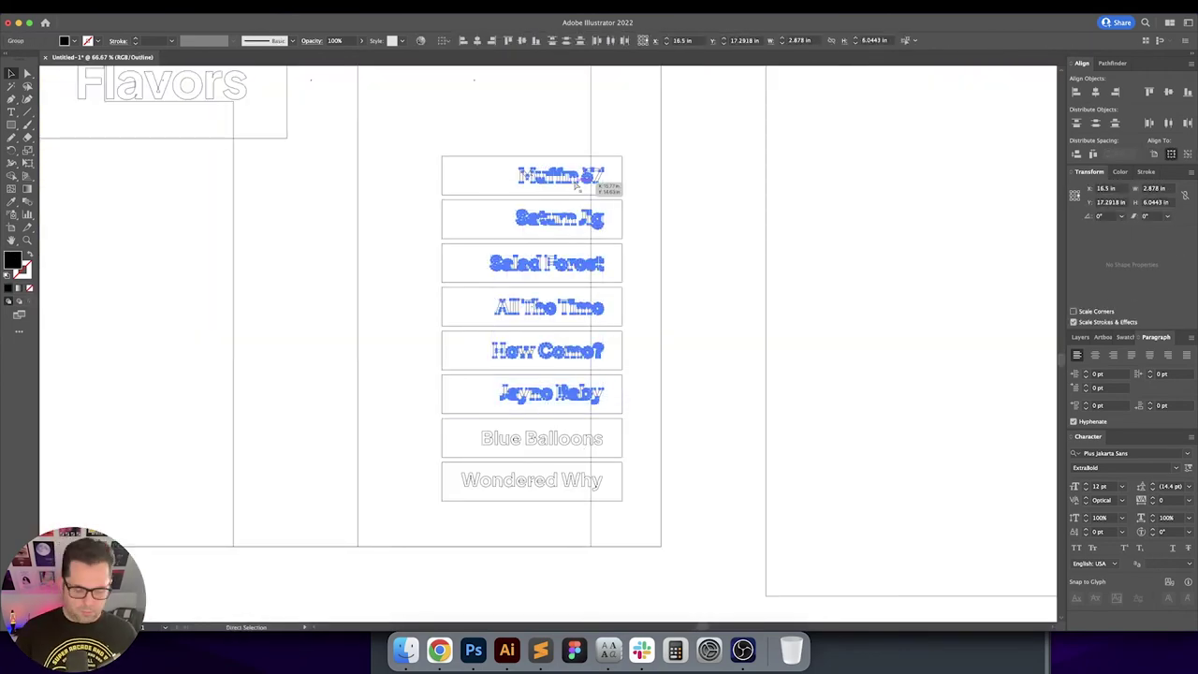
pyautogui.press('super+y')
# Step: Shrink the Blue Balloons box to the title's left edge, then add 0.5 in to its width
pyautogui.press('super+plus')
pyautogui.press('super+plus')
pyautogui.click(642, 409)
pyautogui.moveTo(250, 401); pyautogui.dragTo(339, 402)
pyautogui.click(1168, 189)
pyautogui.write('+.5')
pyautogui.press('Return')
# Step: Shrink the Jayne Baby and How Come? boxes to their titles' left edges, then add 0.5 in to each width
pyautogui.click(356, 298)
pyautogui.moveTo(250, 303); pyautogui.dragTo(364, 305)
pyautogui.click(1168, 189)
pyautogui.write('+.5')
pyautogui.press('Return')
# Step: Shrink the All The Time box to the title's left edge, then add 0.5 in to its width
pyautogui.scroll(3, 360, 301)
pyautogui.click(337, 303)
pyautogui.click(1167, 189)
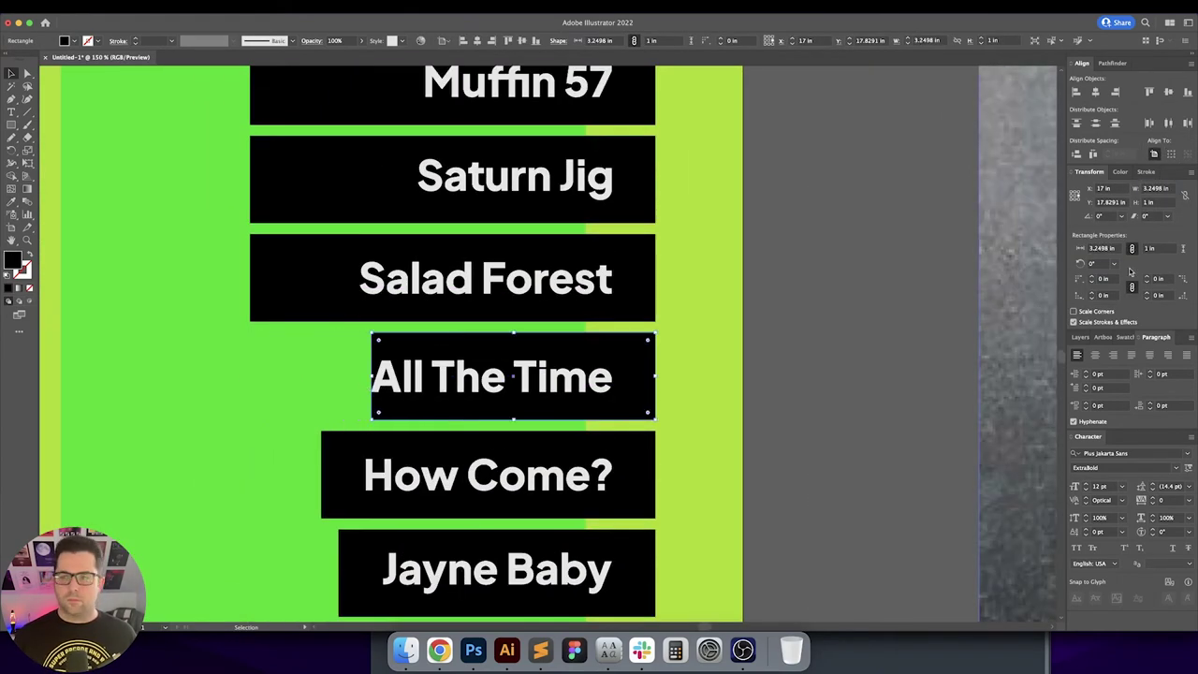
pyautogui.click(1168, 189)
pyautogui.write('+.5')
pyautogui.press('Return')
# Step: Shrink the Salad Forest box to the title's left edge, then add 0.5 in to its width
pyautogui.moveTo(250, 315); pyautogui.dragTo(360, 316)
pyautogui.click(1168, 189)
pyautogui.write('+.5')
pyautogui.press('Return')
# Step: Shrink the Saturn Jig box to the title's left edge, then add 0.5 in to its width
pyautogui.click(231, 325)
pyautogui.moveTo(187, 296); pyautogui.dragTo(639, 296)
pyautogui.click(1168, 189)
pyautogui.write('+.5')
pyautogui.press('Return')
# Step: Shrink the Muffin 57 box to the title's left edge, then add 0.5 in to its width
pyautogui.moveTo(169, 253); pyautogui.dragTo(640, 252)
pyautogui.click(1168, 189)
pyautogui.write('+.5')
pyautogui.press('super+0')
# Step: Compare the poster's song list and overall layout with the Katowice Street Art Festival reference poster
pyautogui.moveTo(776, 338); pyautogui.dragTo(705, 353)
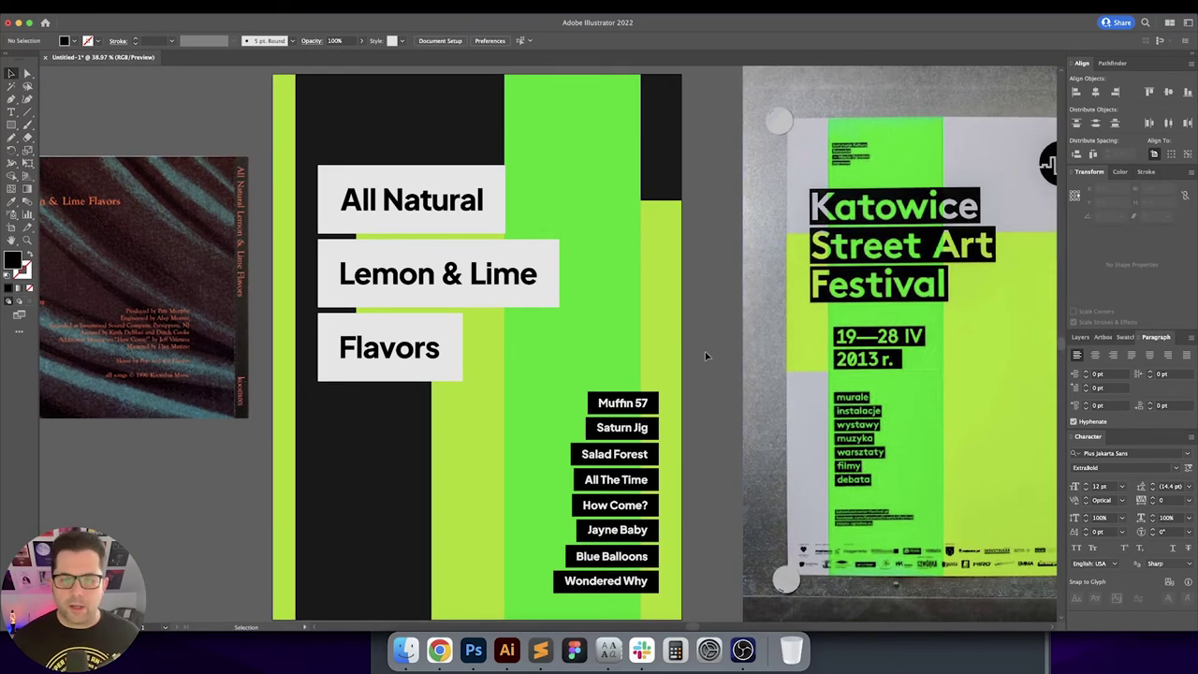
pyautogui.moveTo(689, 362)
pyautogui.mouseDown()
pyautogui.moveTo(675, 318)
pyautogui.moveTo(678, 349)
pyautogui.mouseUp()
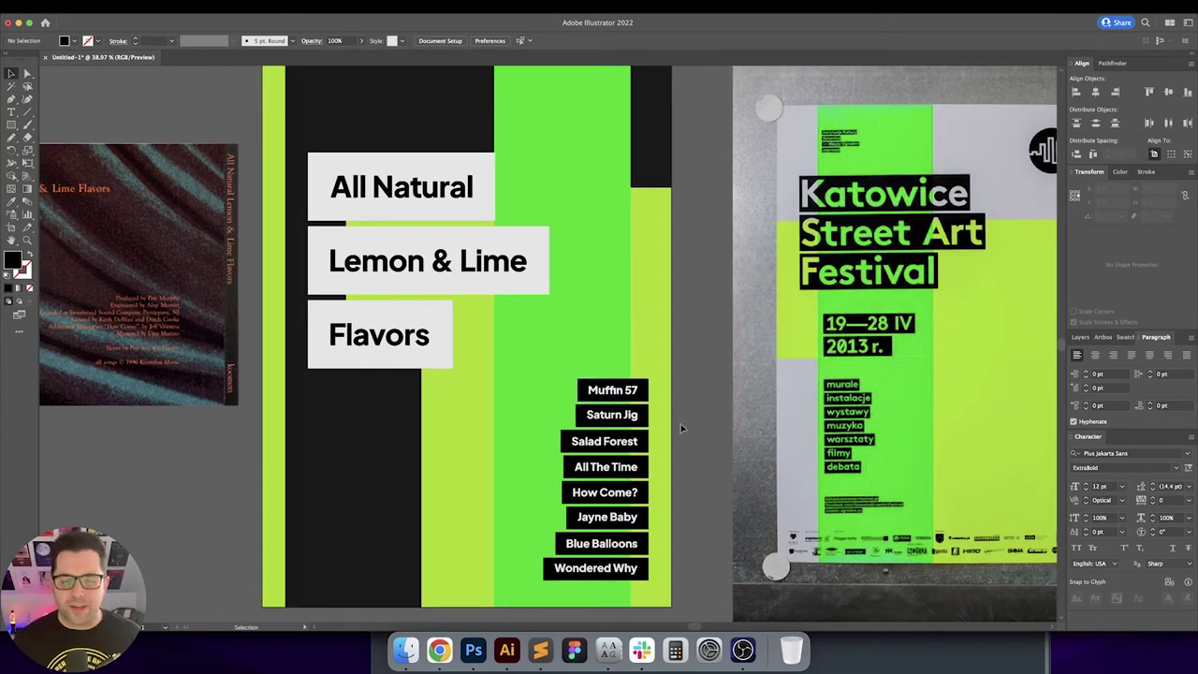
pyautogui.moveTo(686, 441); pyautogui.dragTo(687, 417)
pyautogui.moveTo(635, 302); pyautogui.dragTo(655, 313)
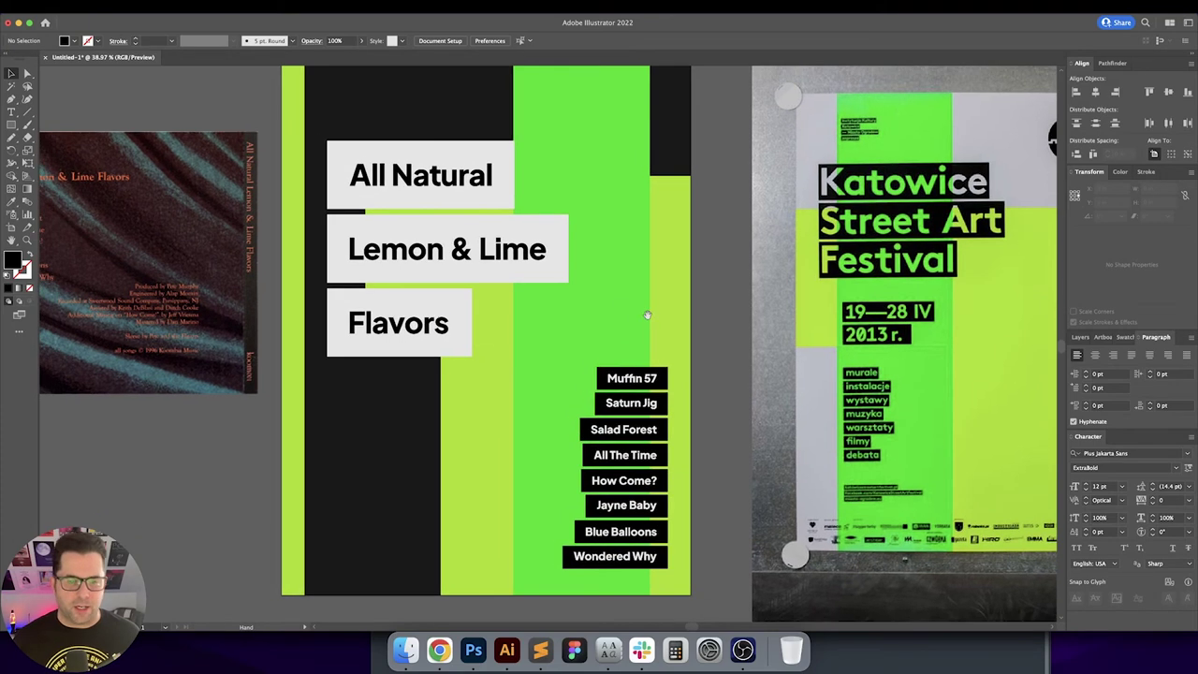
pyautogui.moveTo(708, 287); pyautogui.dragTo(729, 311)
pyautogui.moveTo(588, 356); pyautogui.dragTo(618, 345)
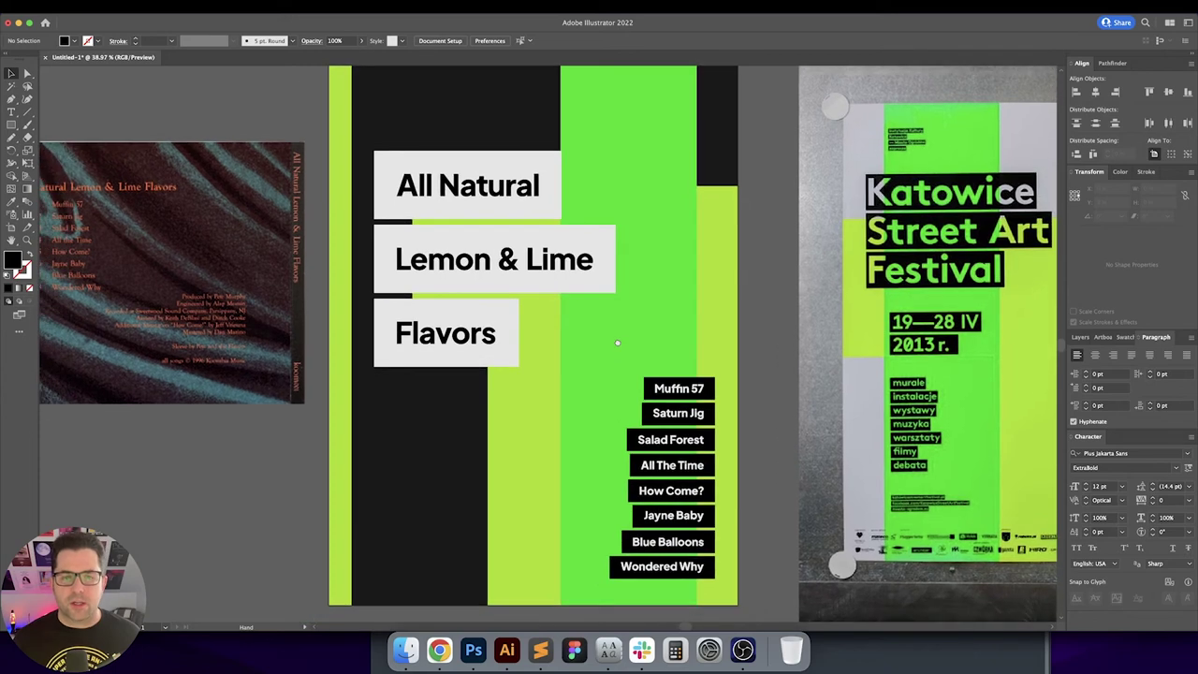
pyautogui.scroll(1, 610, 331)
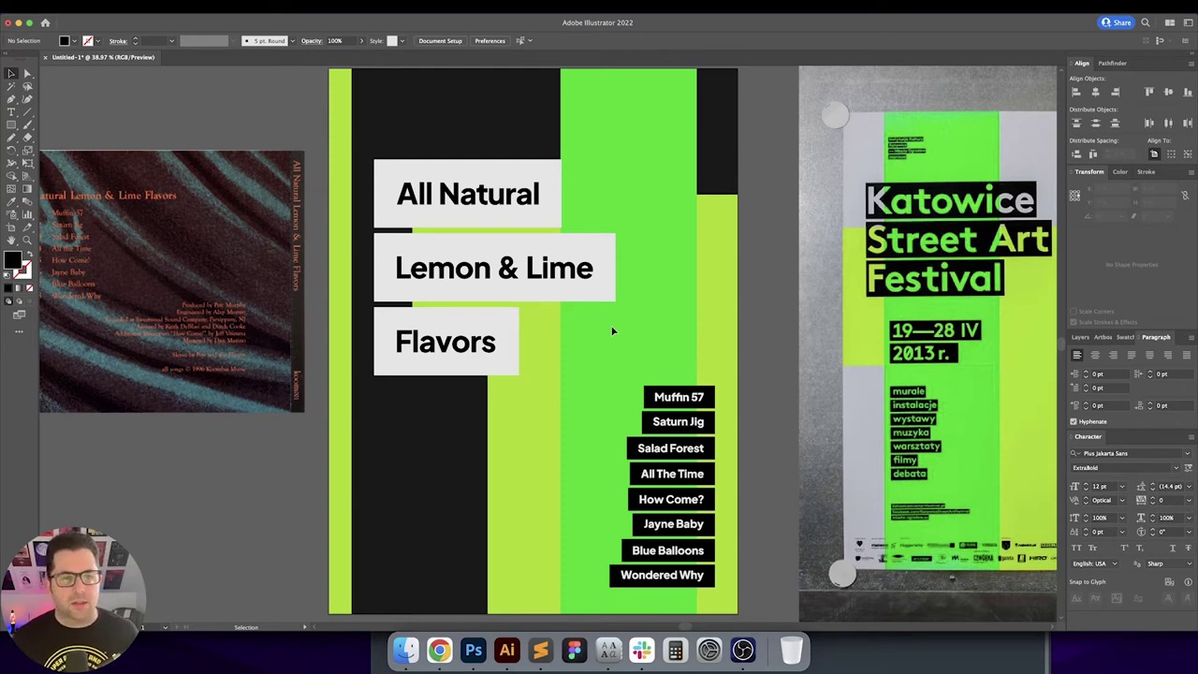
pyautogui.hscroll(-5, 608, 329)
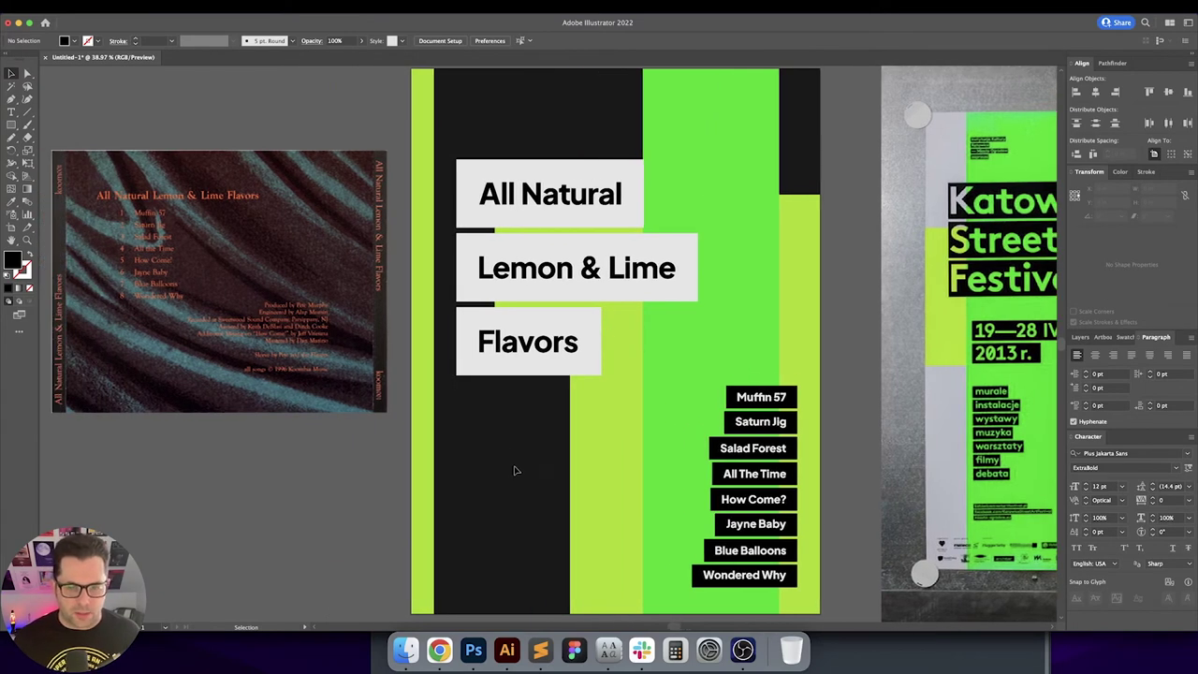
# Step: Place a point text object in the dark column below the Flavors box
pyautogui.scroll(-3, 513, 470)
pyautogui.press('t')
pyautogui.click(469, 436)
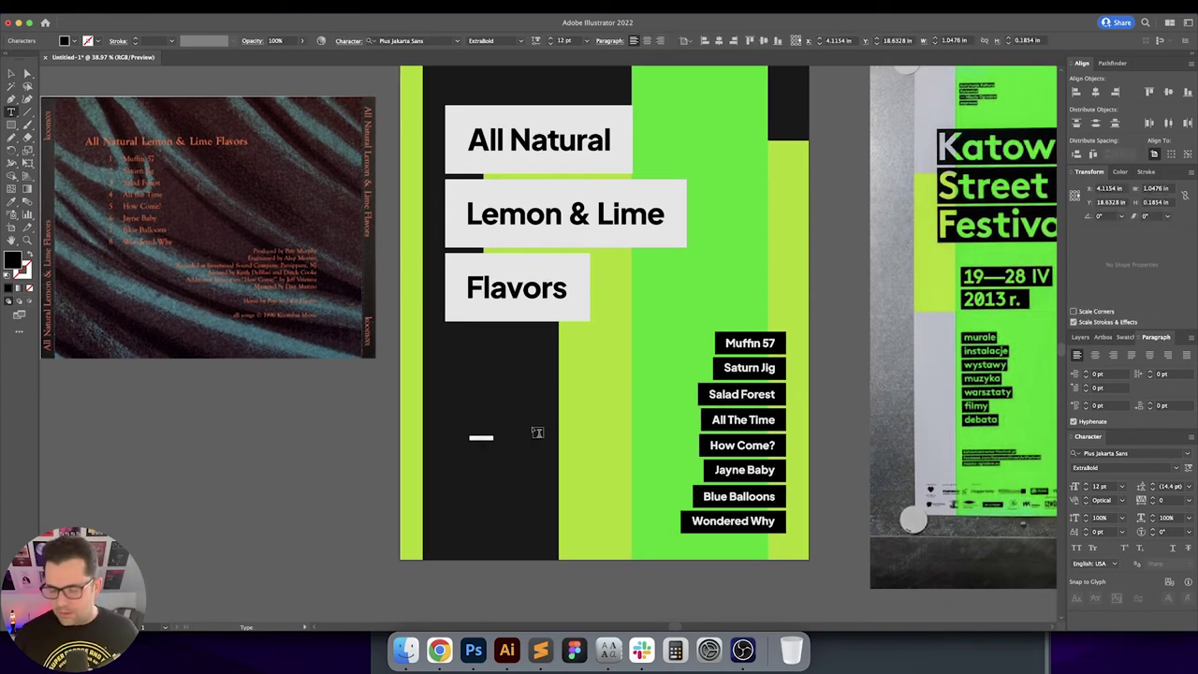
pyautogui.press('Escape')
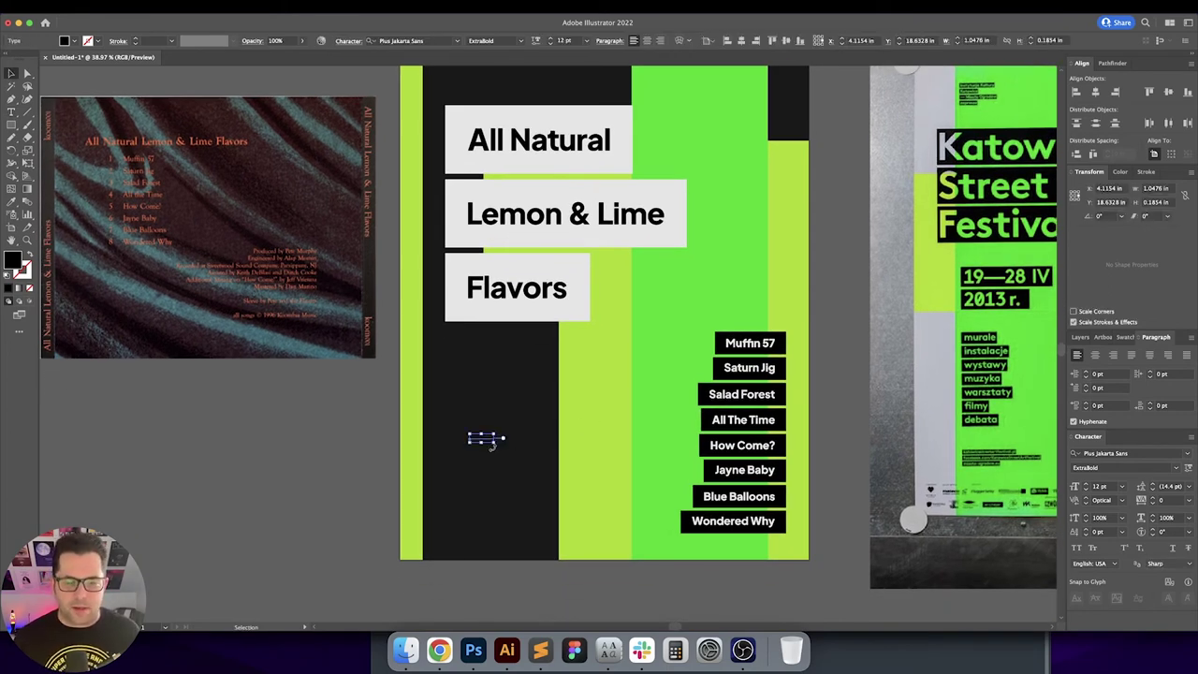
# Step: Switch to Chrome to check the album's release year on its Discogs page, and return to Illustrator
pyautogui.click(447, 643)
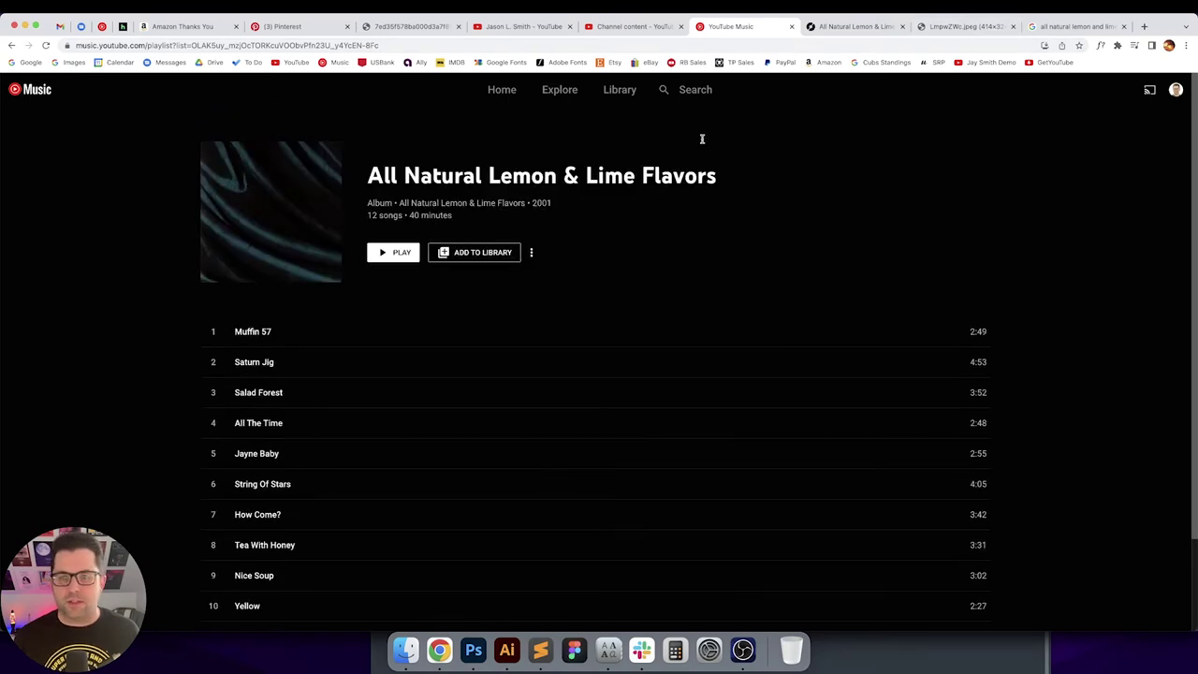
pyautogui.click(871, 27)
pyautogui.click(435, 191)
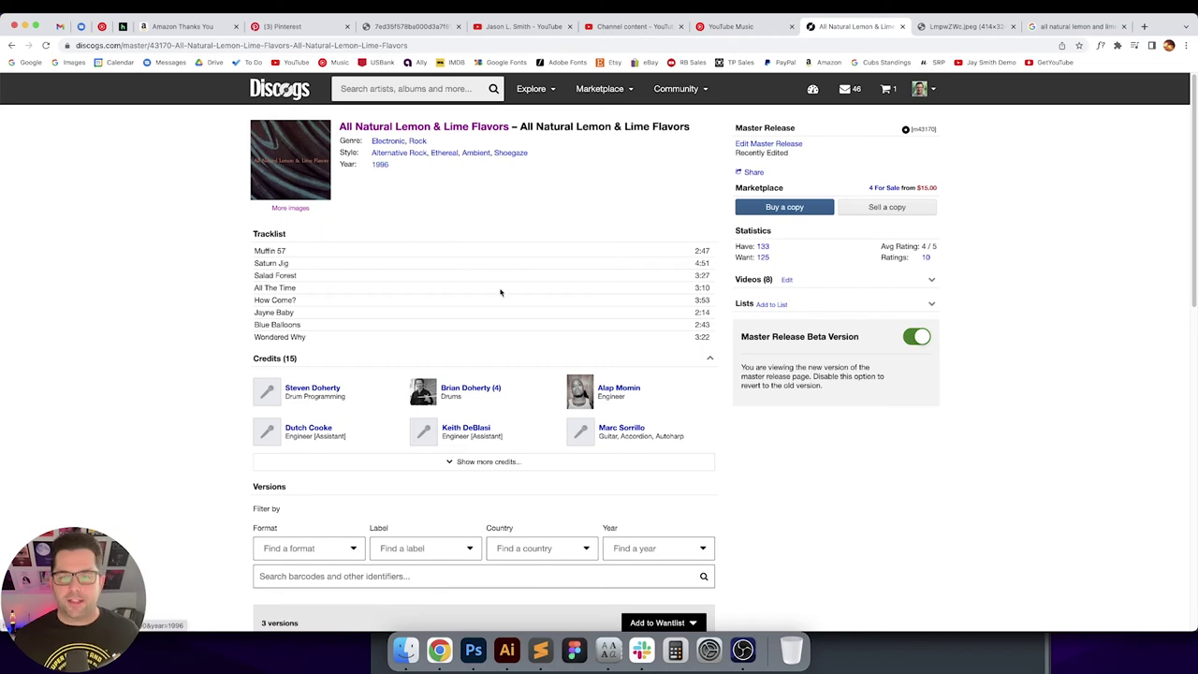
pyautogui.click(506, 650)
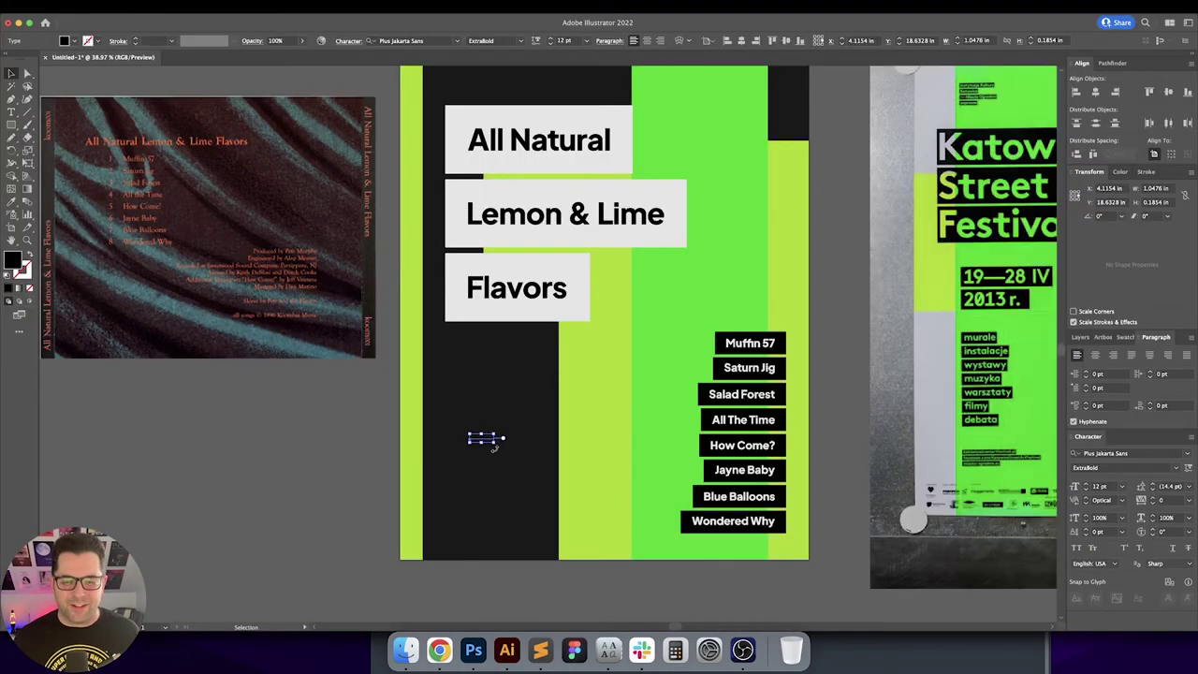
# Step: Replace the placeholder text in the dark column with 1996 and scale it up to about 62.4 pt
pyautogui.press('t')
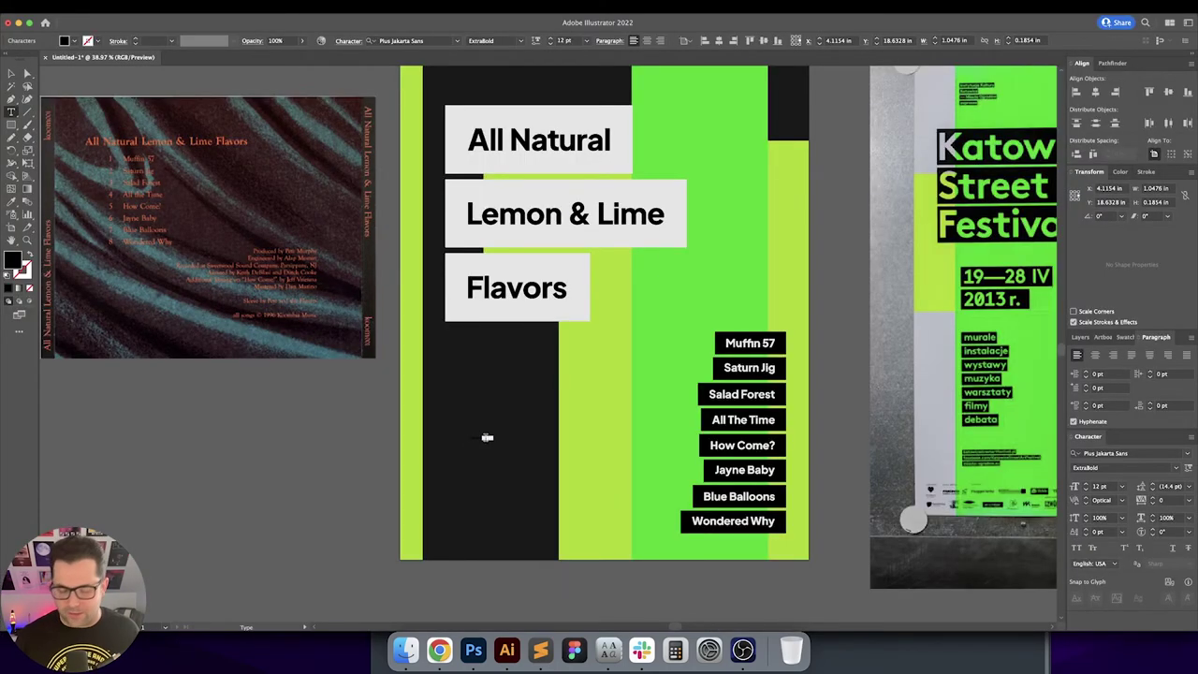
pyautogui.press('BackSpace')
pyautogui.press('Escape')
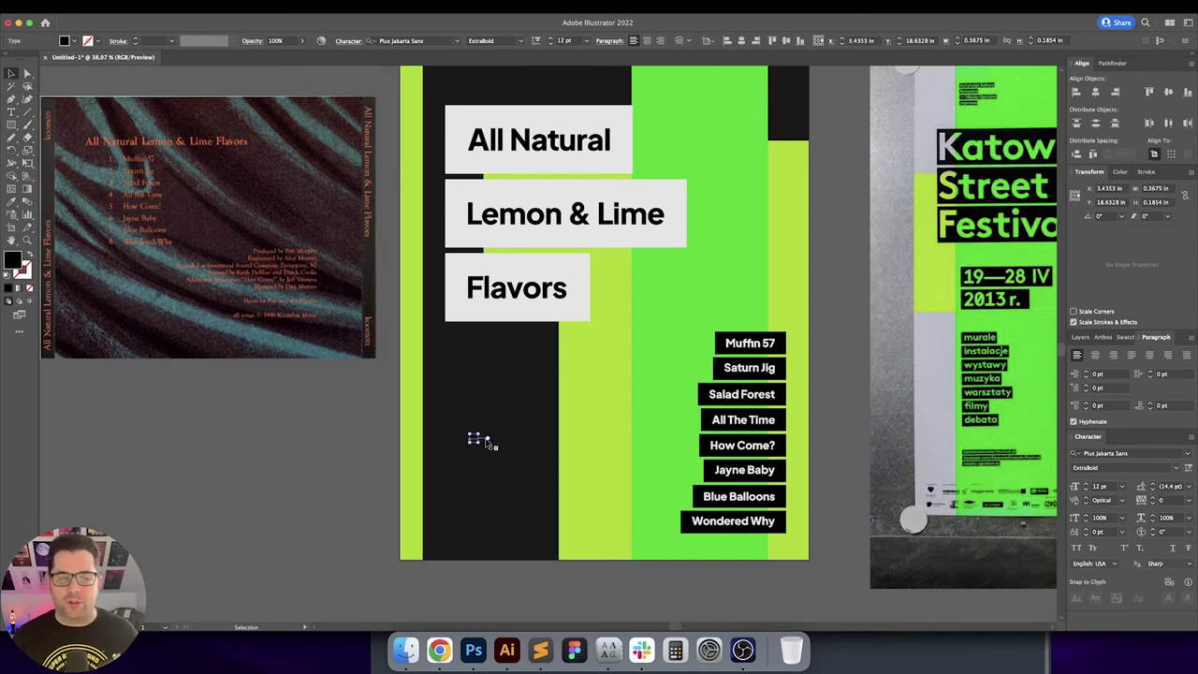
pyautogui.moveTo(478, 440); pyautogui.dragTo(513, 456)
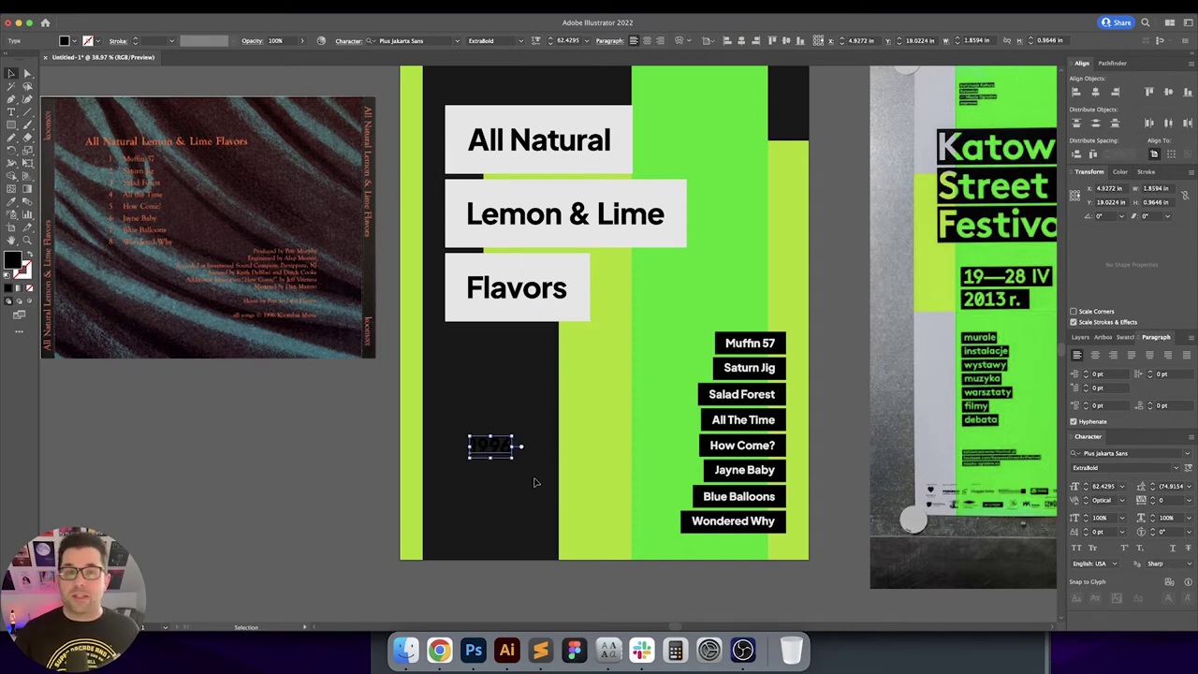
# Step: Colour the 1996 text with the light grey sampled from the Flavors title box
pyautogui.press('i')
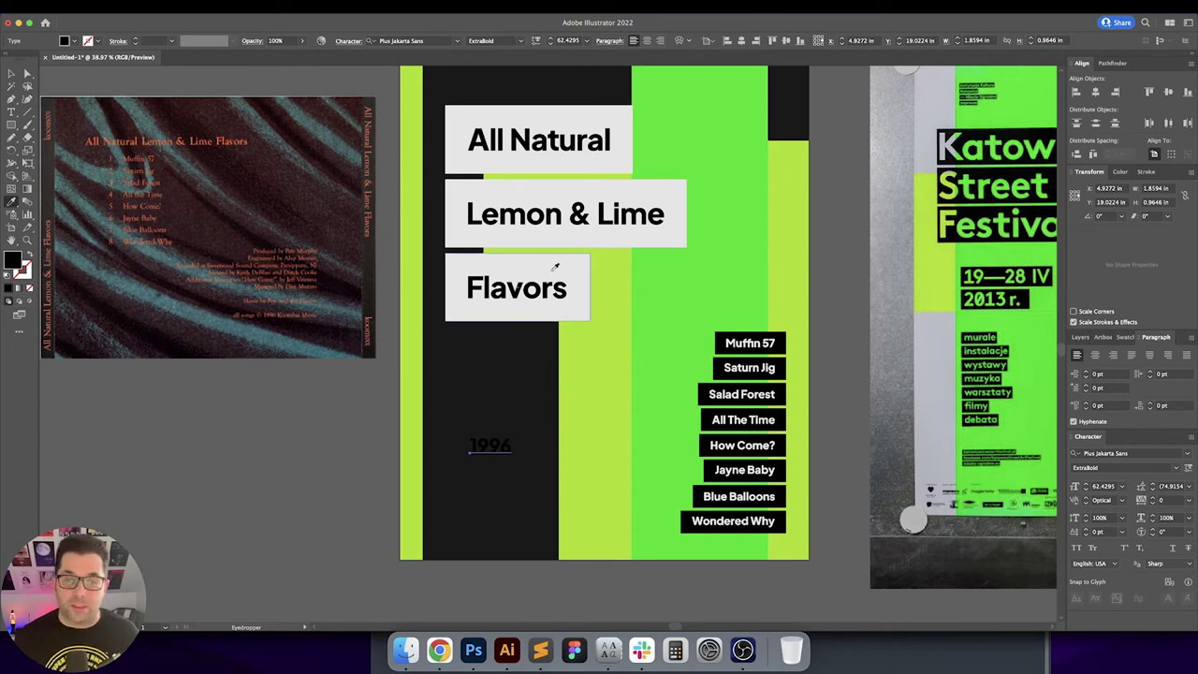
pyautogui.click(594, 269)
pyautogui.press('v')
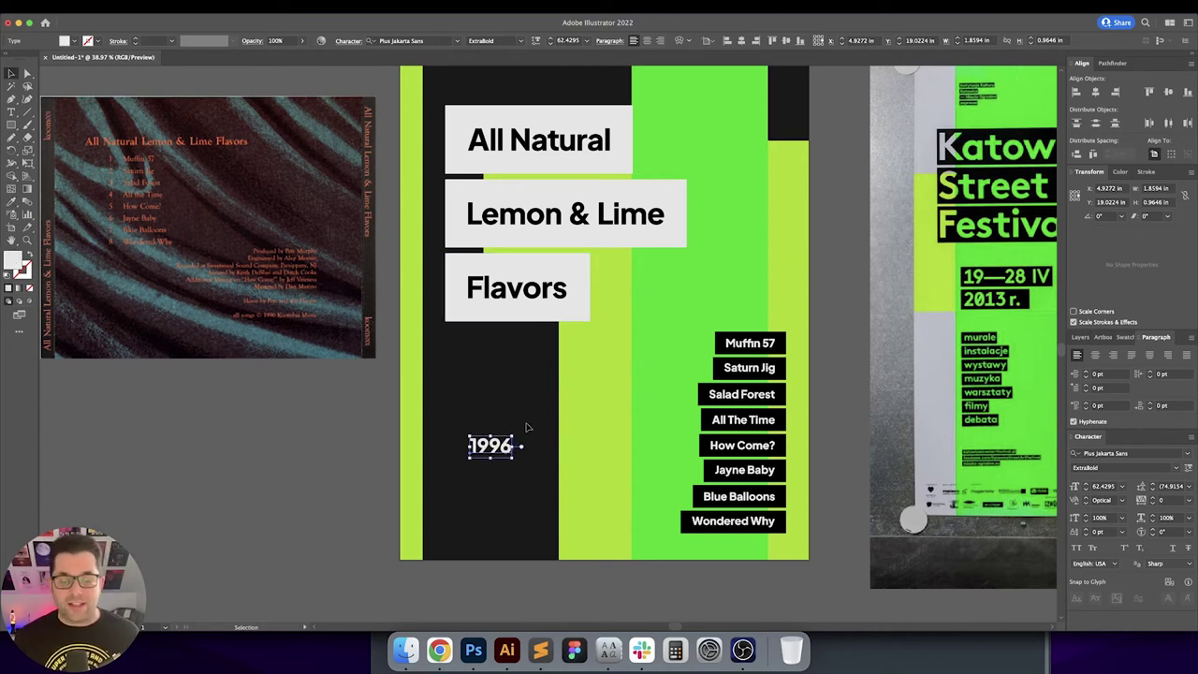
pyautogui.click(526, 427)
pyautogui.click(491, 453)
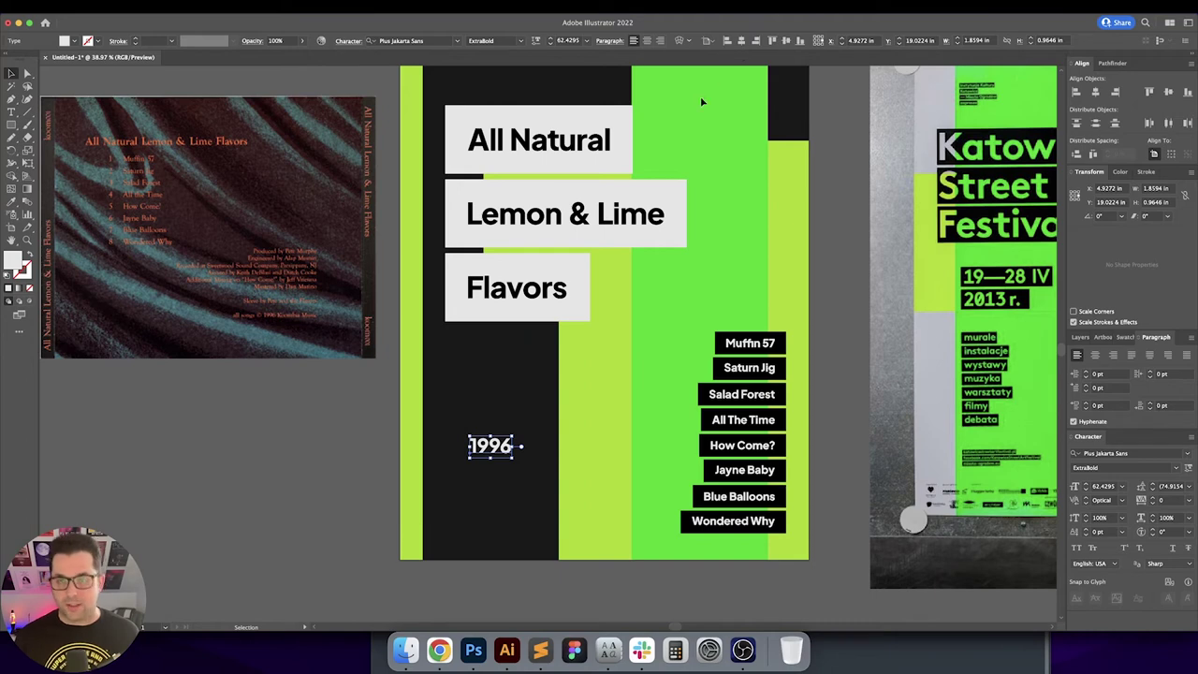
# Step: Colour the 1996 text with the lime green sampled from the stripe beside the dark column
pyautogui.moveTo(659, 318); pyautogui.dragTo(569, 301)
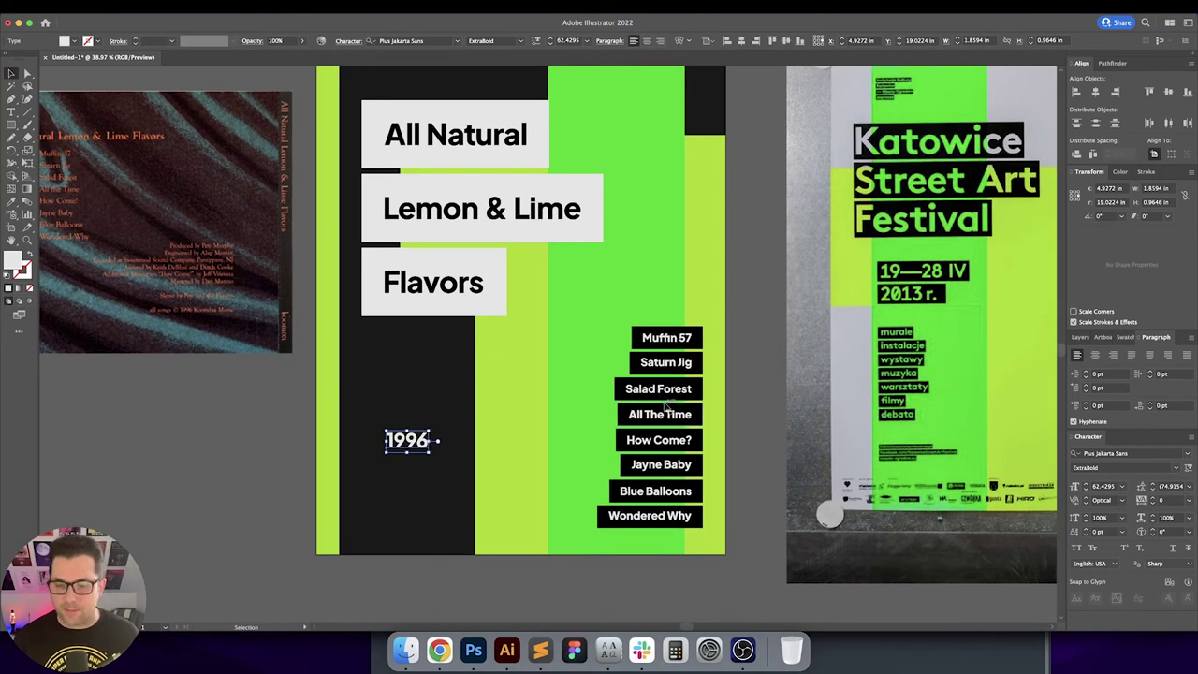
pyautogui.click(446, 492)
pyautogui.moveTo(446, 493); pyautogui.dragTo(439, 484)
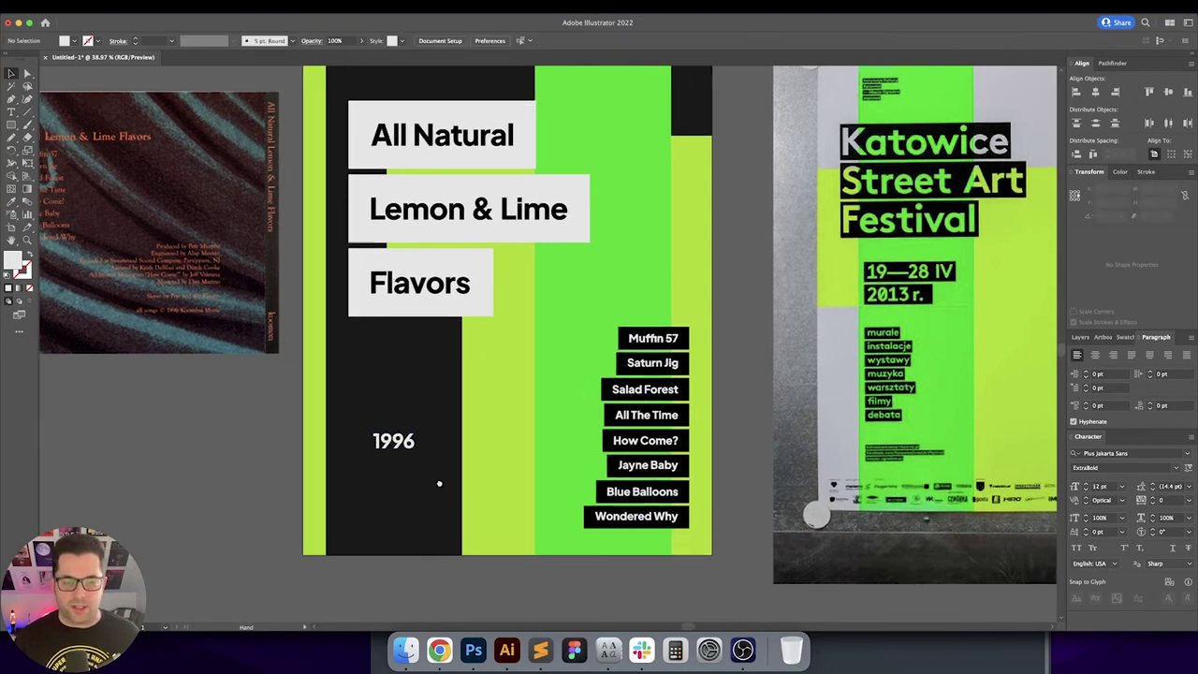
pyautogui.moveTo(452, 414); pyautogui.dragTo(415, 450)
pyautogui.click(364, 484)
pyautogui.press('i')
pyautogui.click(462, 449)
pyautogui.press('v')
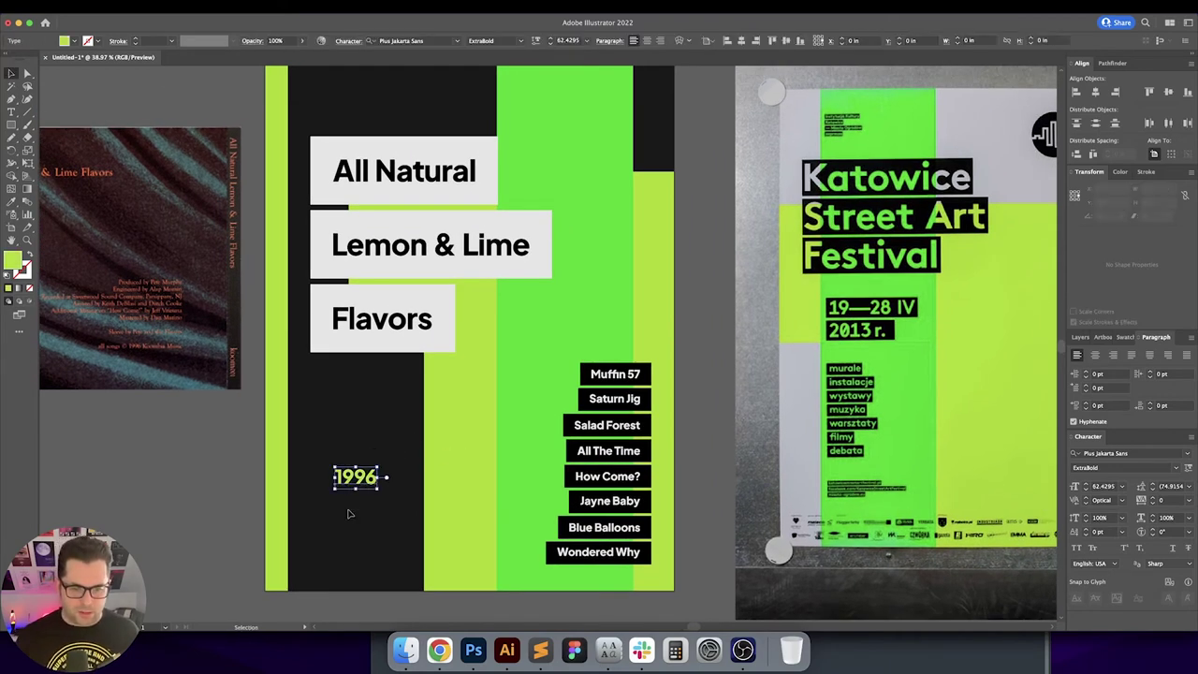
# Step: Align the 1996 text with the bottom edge of the Wondered Why song box
pyautogui.keyDown('shift'); pyautogui.click(599, 553); pyautogui.keyUp('shift')
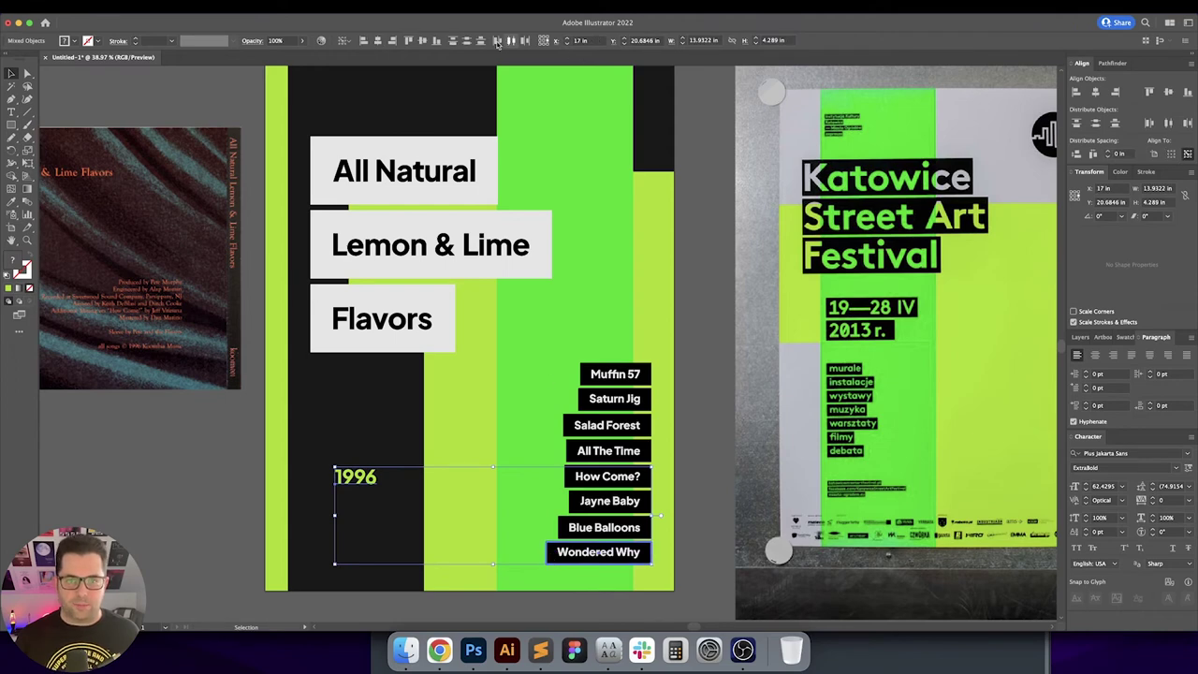
pyautogui.click(437, 42)
pyautogui.click(460, 489)
pyautogui.moveTo(459, 490); pyautogui.dragTo(474, 481)
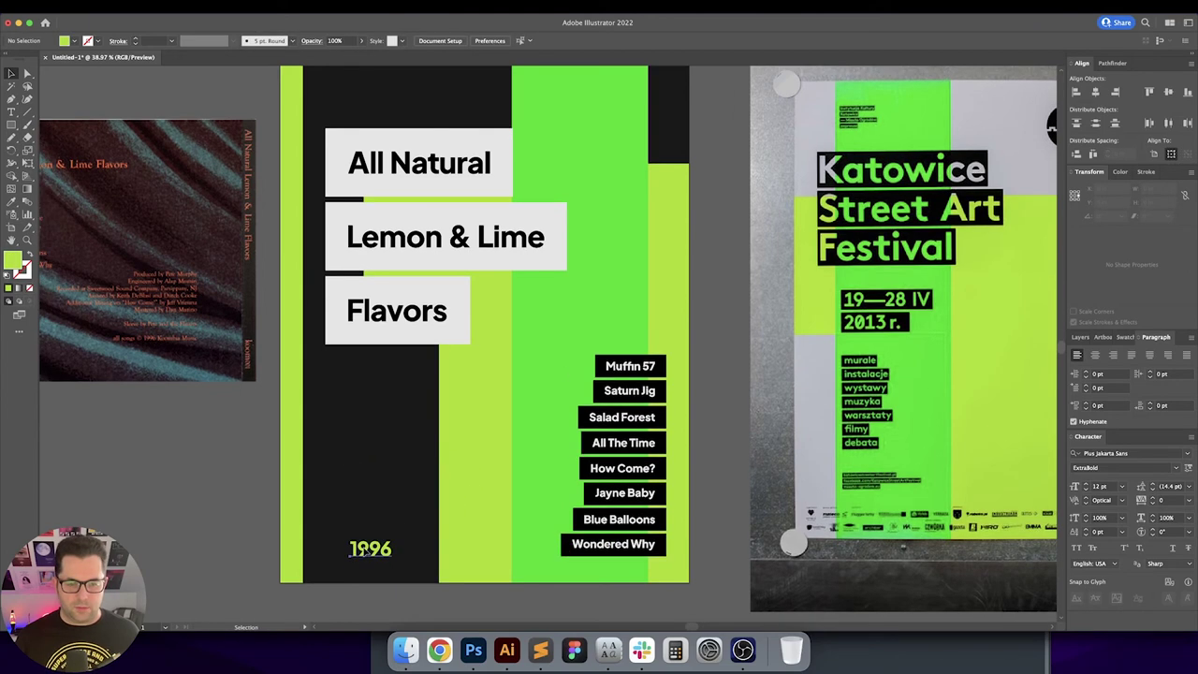
# Step: Align the 1996 text with the left edge of the Flavors title box
pyautogui.click(372, 551)
pyautogui.keyDown('shift'); pyautogui.click(335, 332); pyautogui.keyUp('shift')
pyautogui.click(366, 40)
pyautogui.click(406, 458)
pyautogui.moveTo(407, 459); pyautogui.dragTo(390, 477)
# Step: Compare the poster's layout with the Katowice Street Art Festival reference poster, including its round logo and upper area
pyautogui.scroll(2, 391, 448)
pyautogui.hscroll(3, 534, 431)
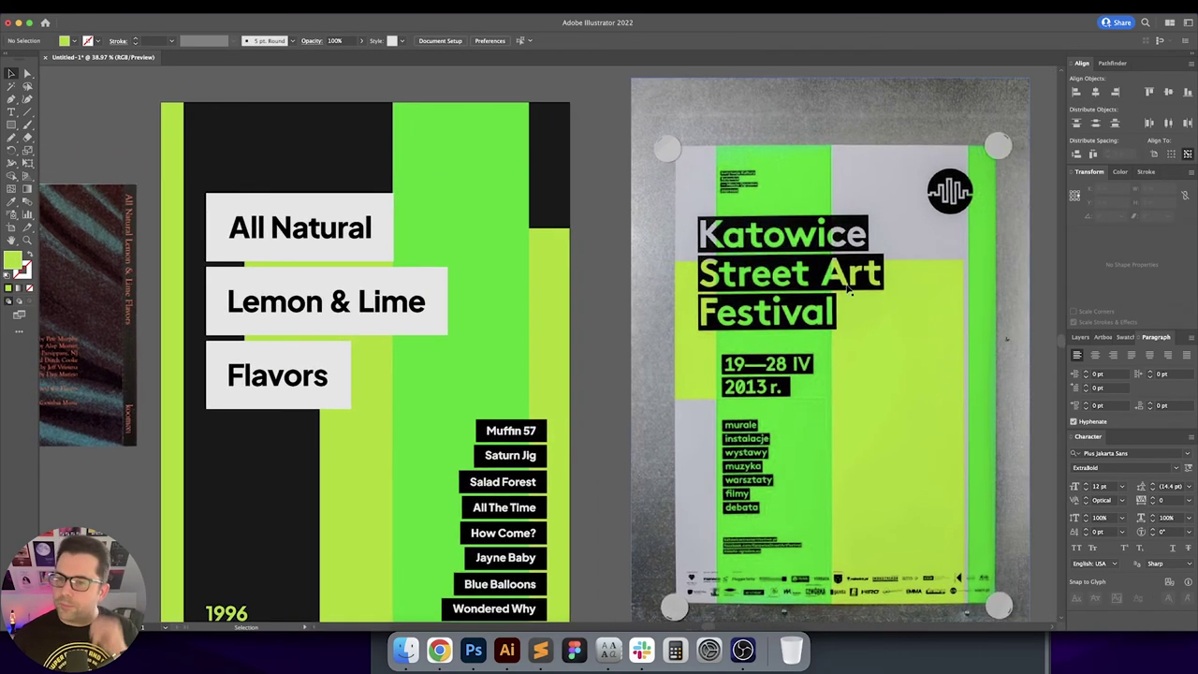
pyautogui.scroll(-1, 597, 236)
pyautogui.hscroll(-3, 597, 236)
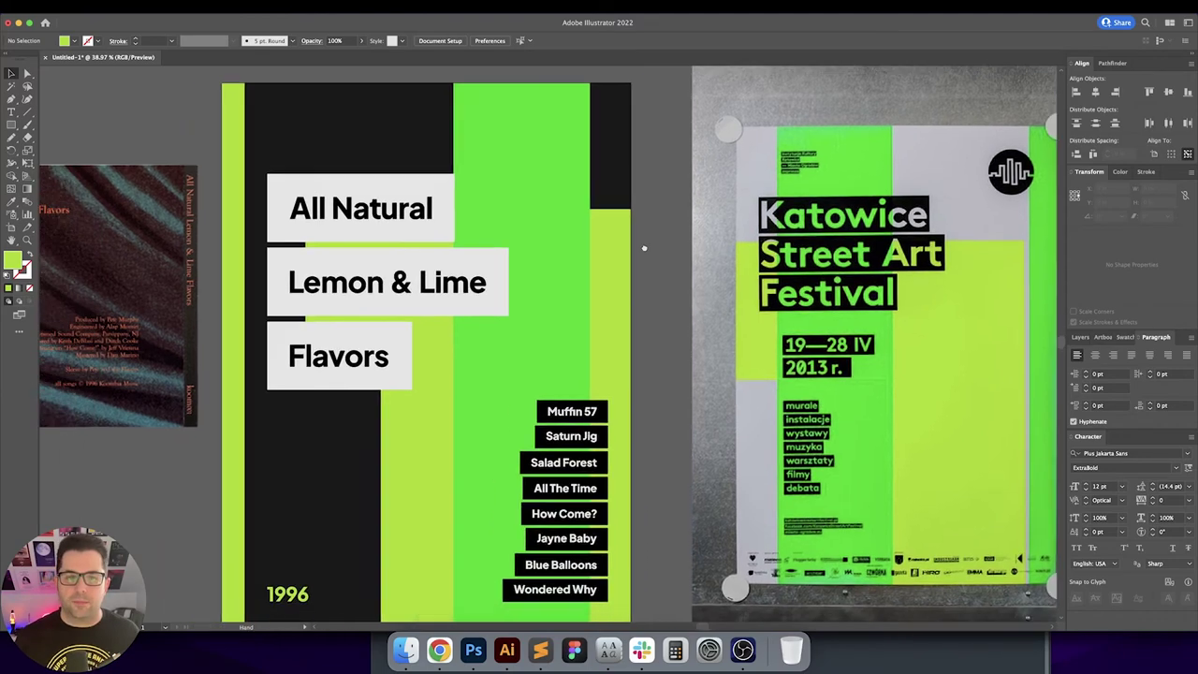
pyautogui.hscroll(3, 689, 296)
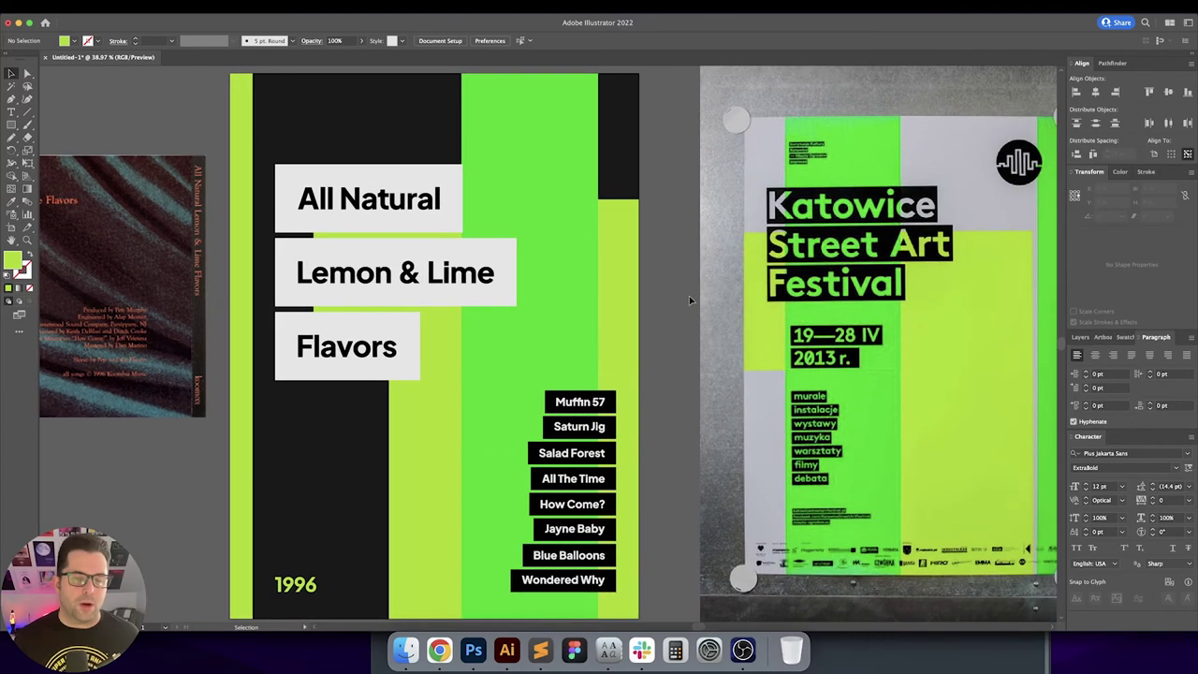
pyautogui.moveTo(657, 293); pyautogui.dragTo(686, 308)
pyautogui.press('super+equal')
pyautogui.press('super+equal')
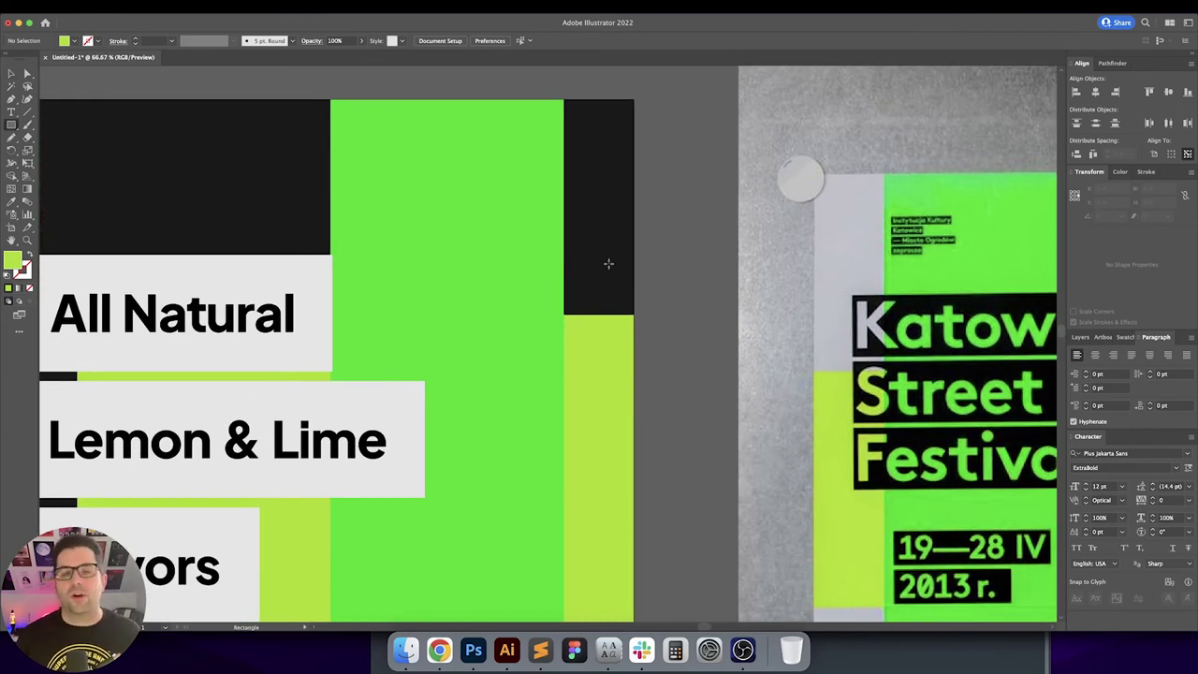
# Step: Switch to Chrome, search Google for vecteezy in a new tab, and open the Vecteezy website
pyautogui.click(439, 650)
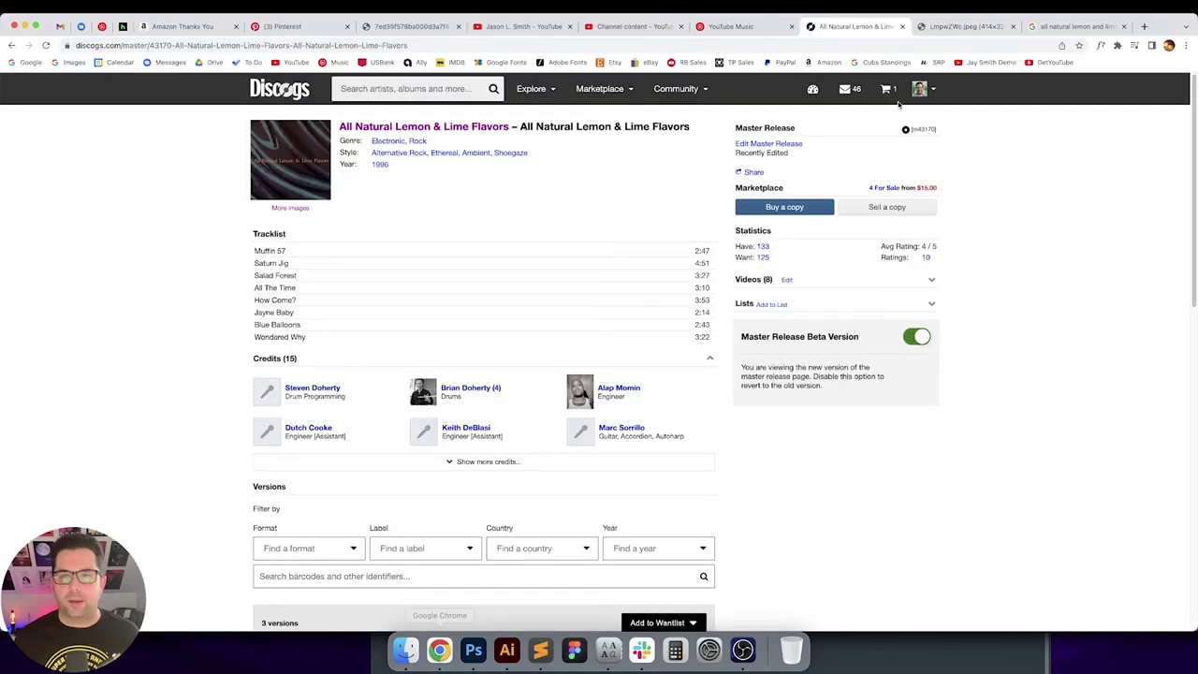
pyautogui.click(1143, 26)
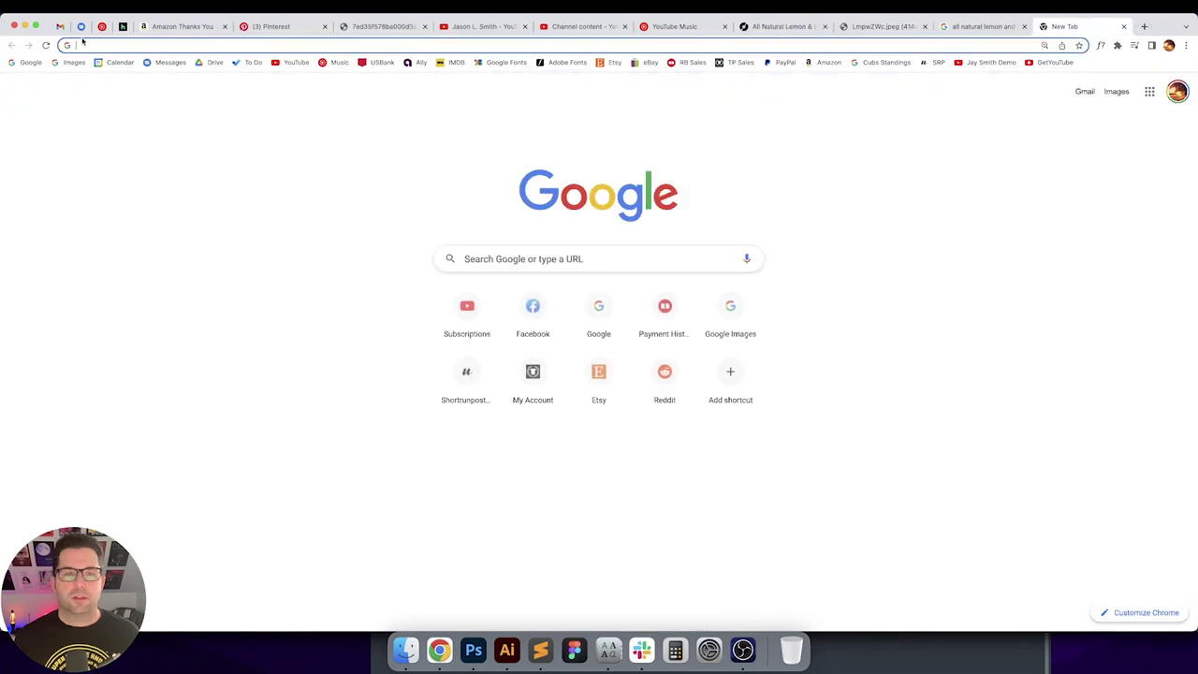
pyautogui.click(31, 62)
pyautogui.write('vecteezy')
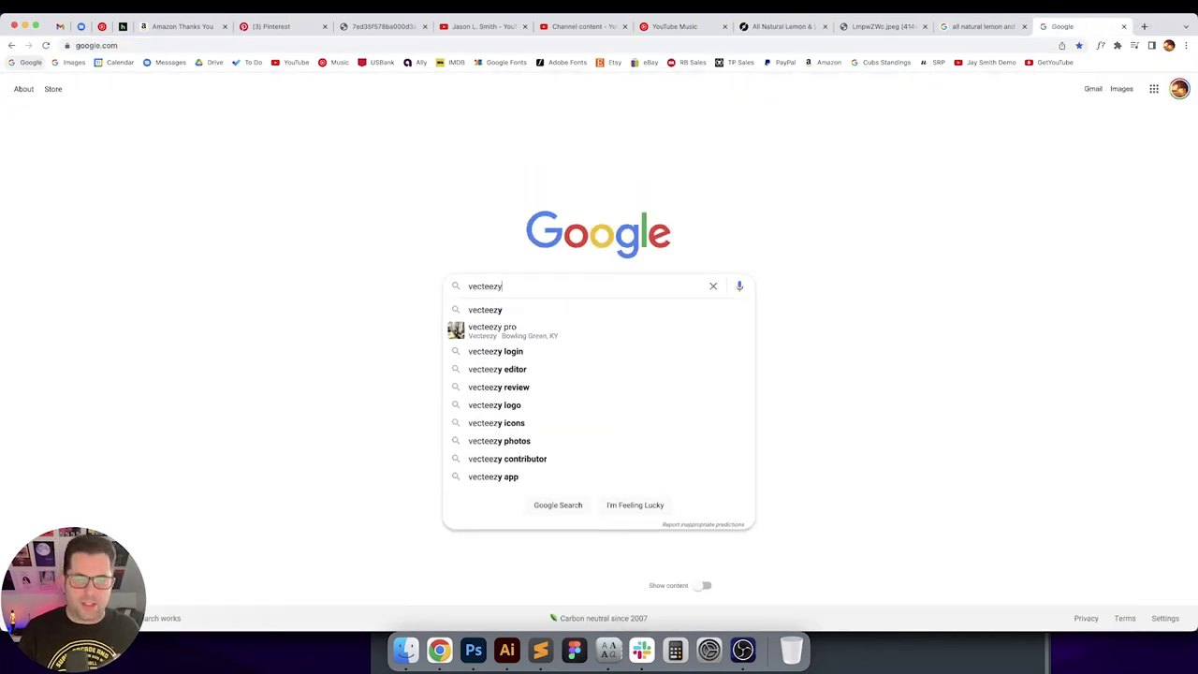
pyautogui.press('Return')
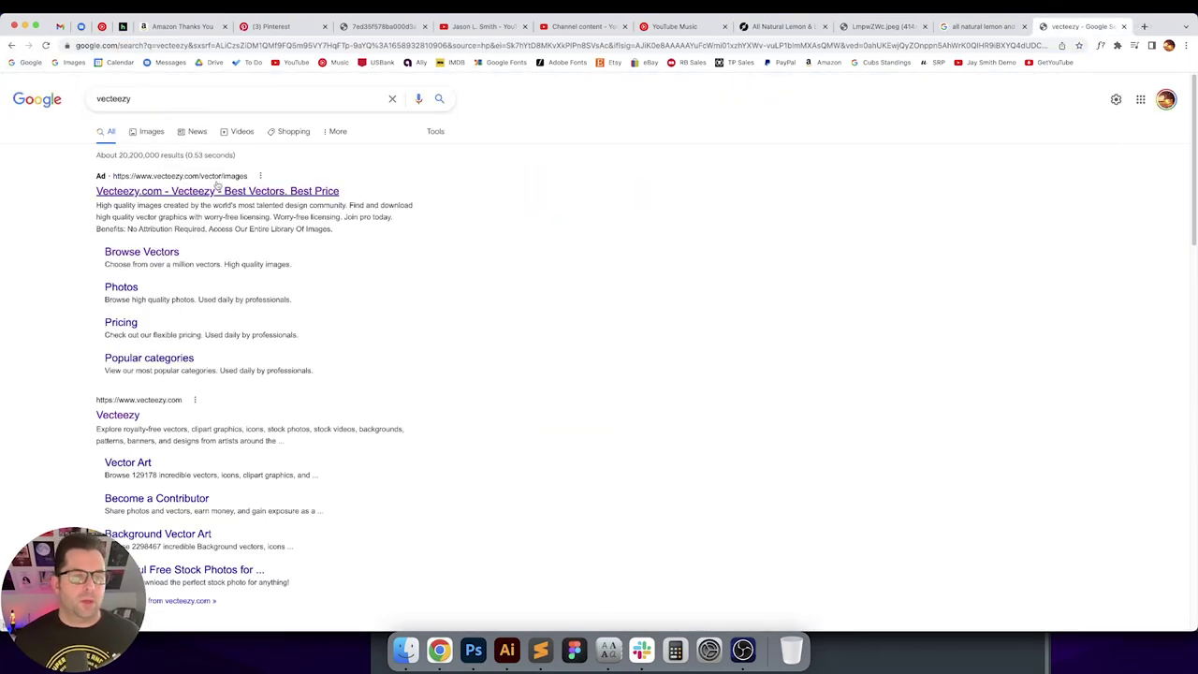
pyautogui.click(122, 417)
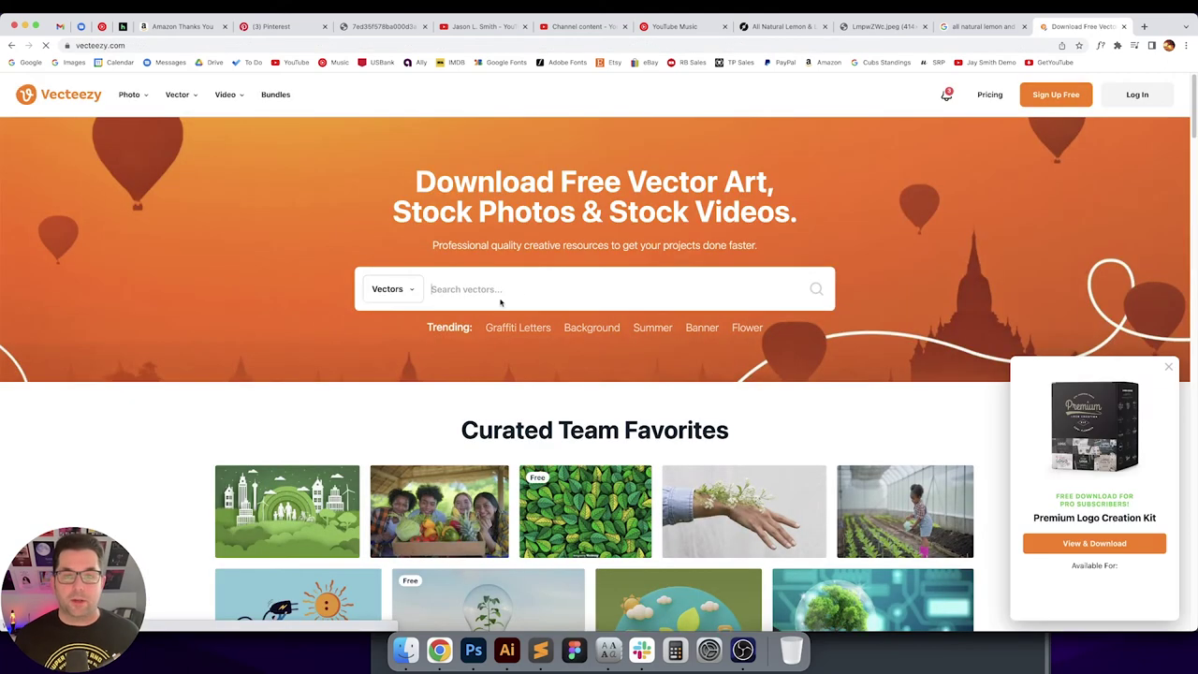
# Step: Search Vecteezy's vectors for lemon lime and limit the results to Free License artwork
pyautogui.click(516, 288)
pyautogui.write('lemon lime')
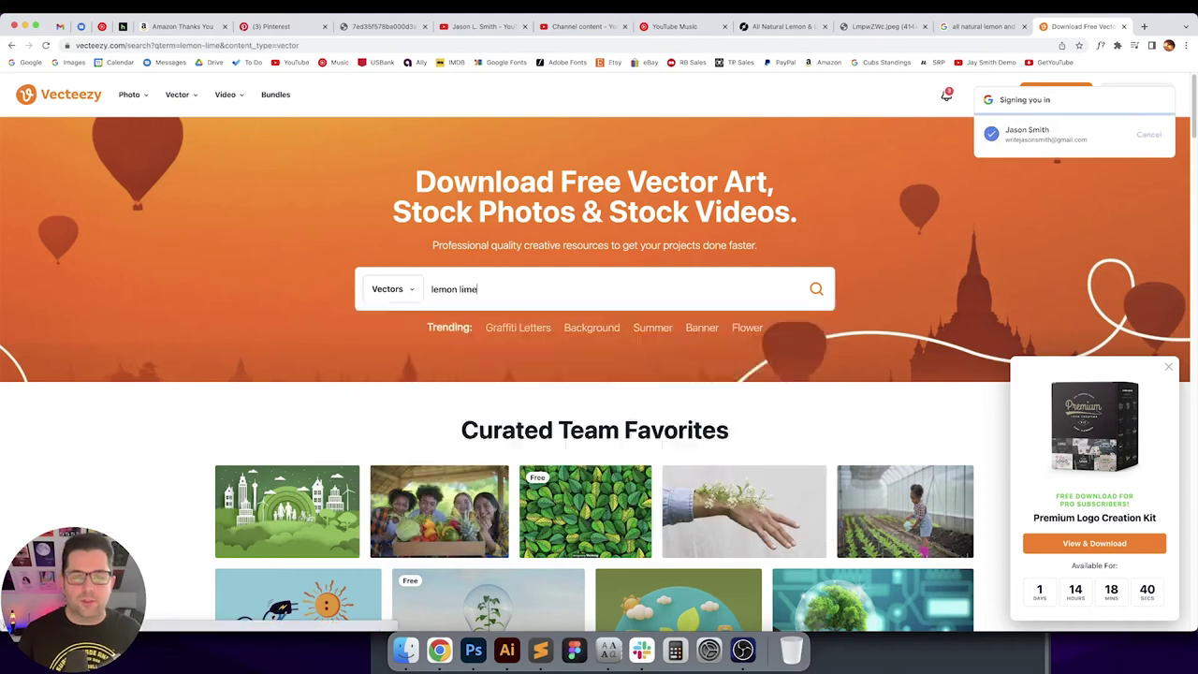
pyautogui.press('Return')
pyautogui.scroll(-5, 509, 284)
pyautogui.scroll(2, 510, 284)
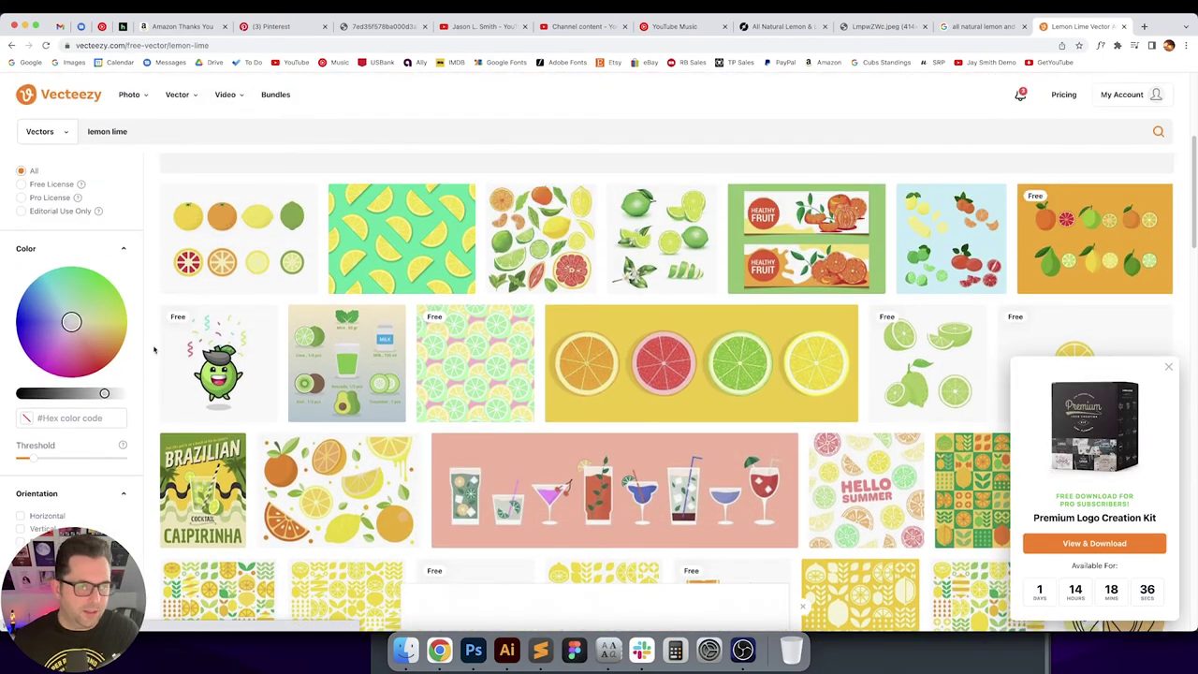
pyautogui.scroll(2, 160, 346)
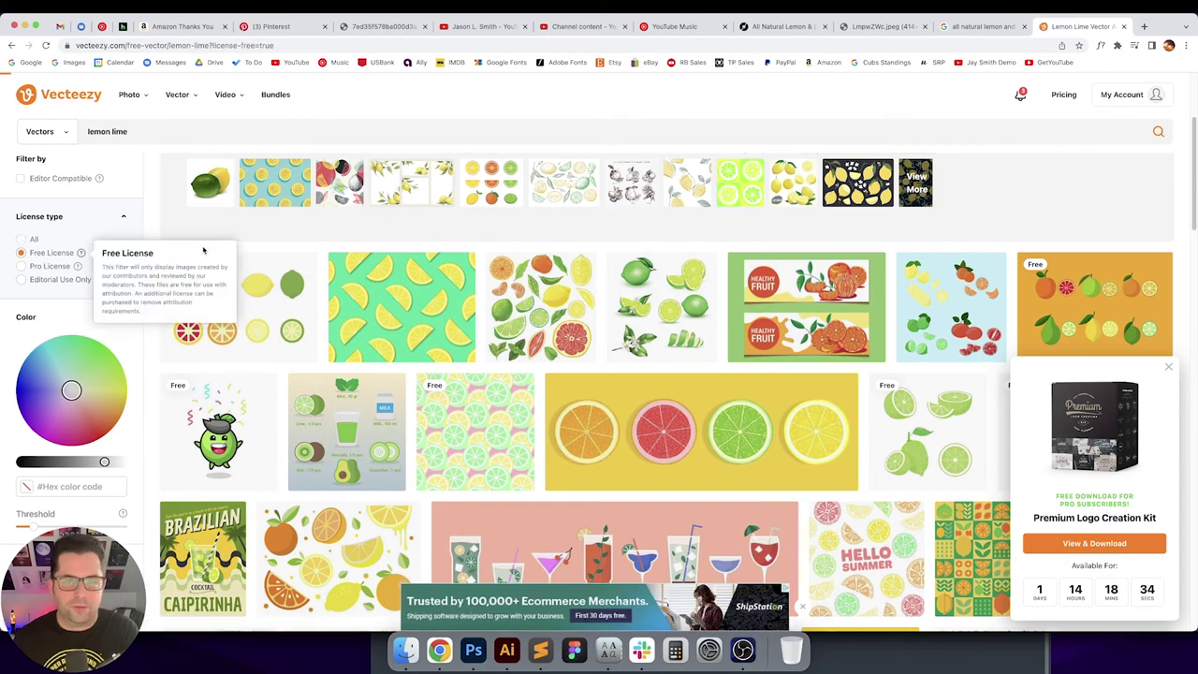
pyautogui.scroll(-5, 587, 312)
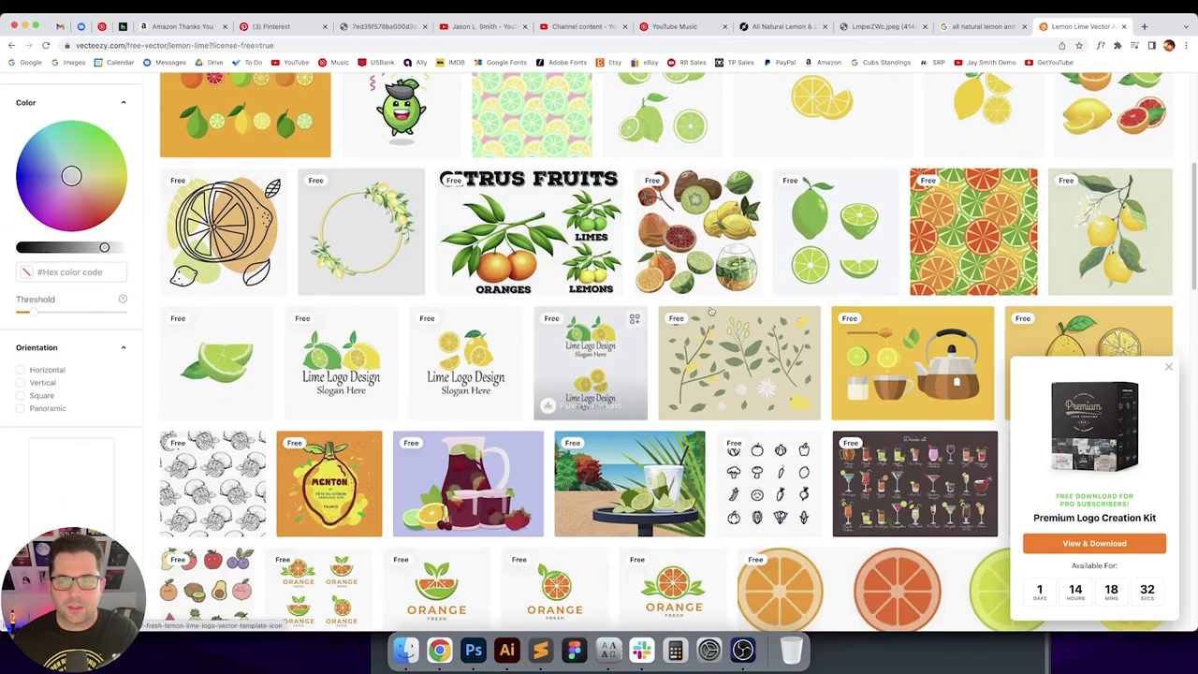
# Step: Open the Fresh Lemon icon vector illustration by bungadesign and download it for free, dismissing the promotional pop-ups
pyautogui.click(1168, 366)
pyautogui.moveTo(1195, 239); pyautogui.dragTo(1194, 204)
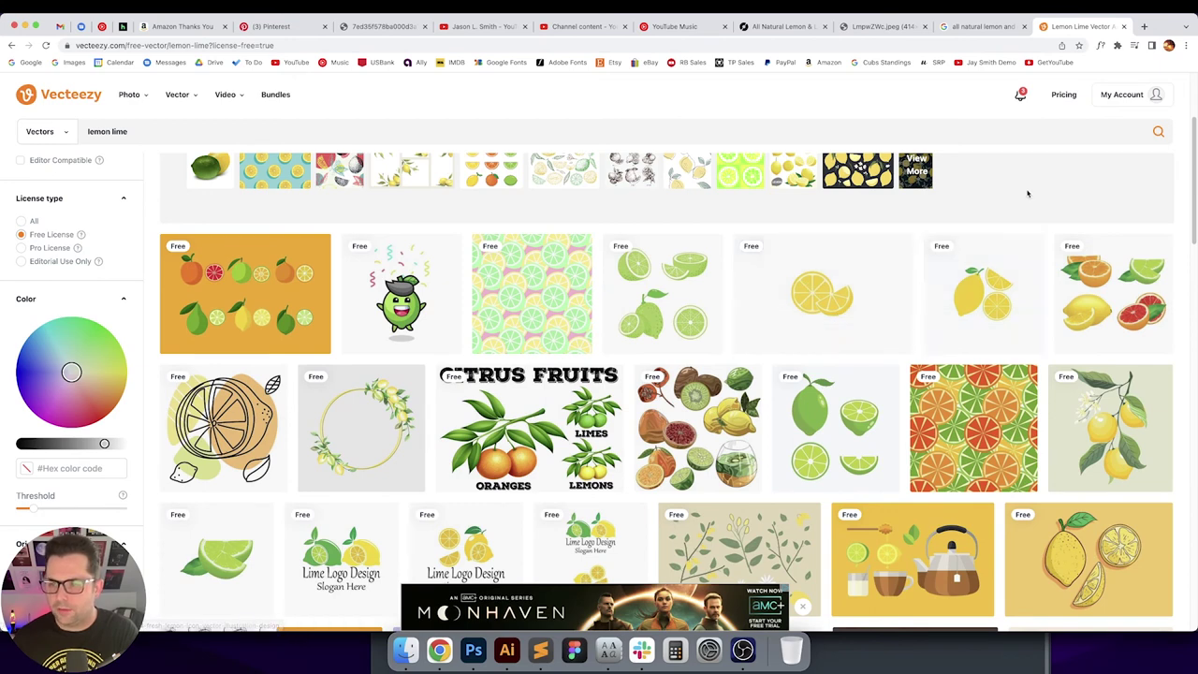
pyautogui.click(1000, 298)
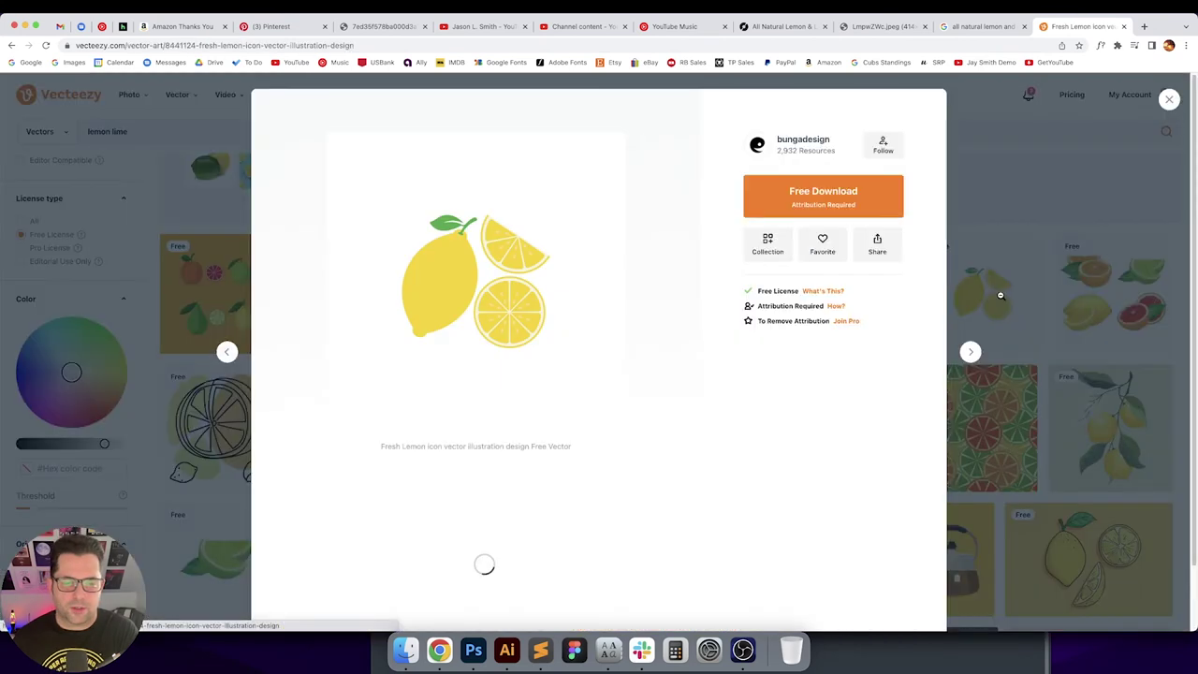
pyautogui.click(860, 185)
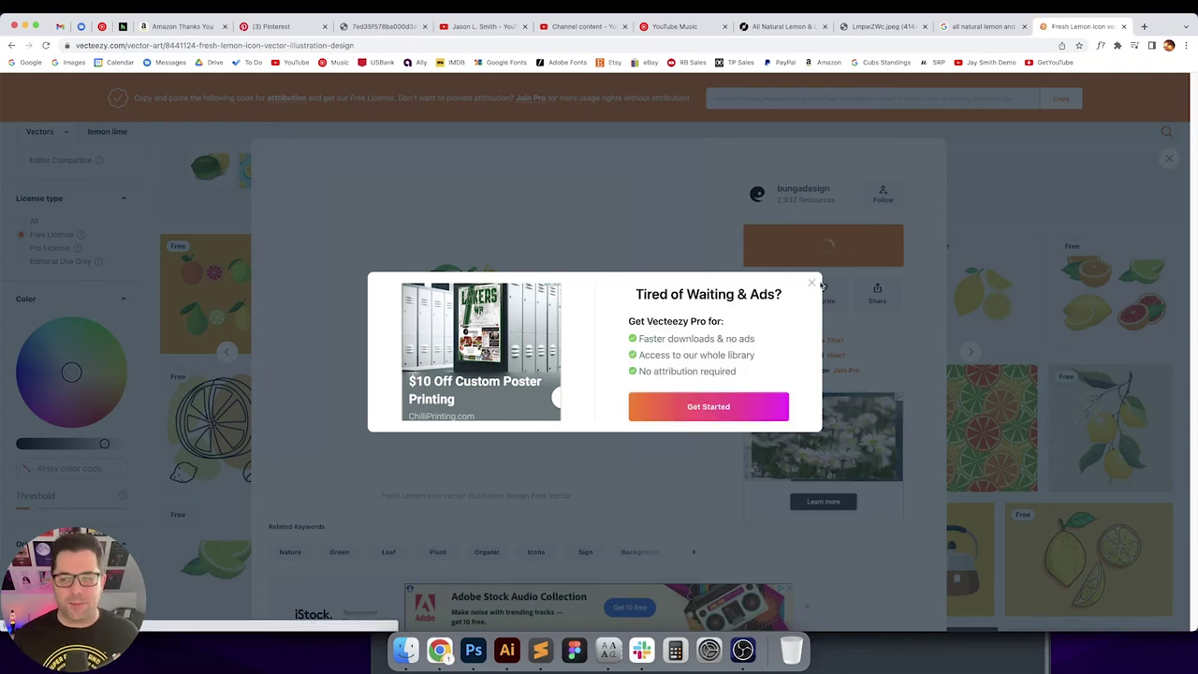
pyautogui.click(811, 267)
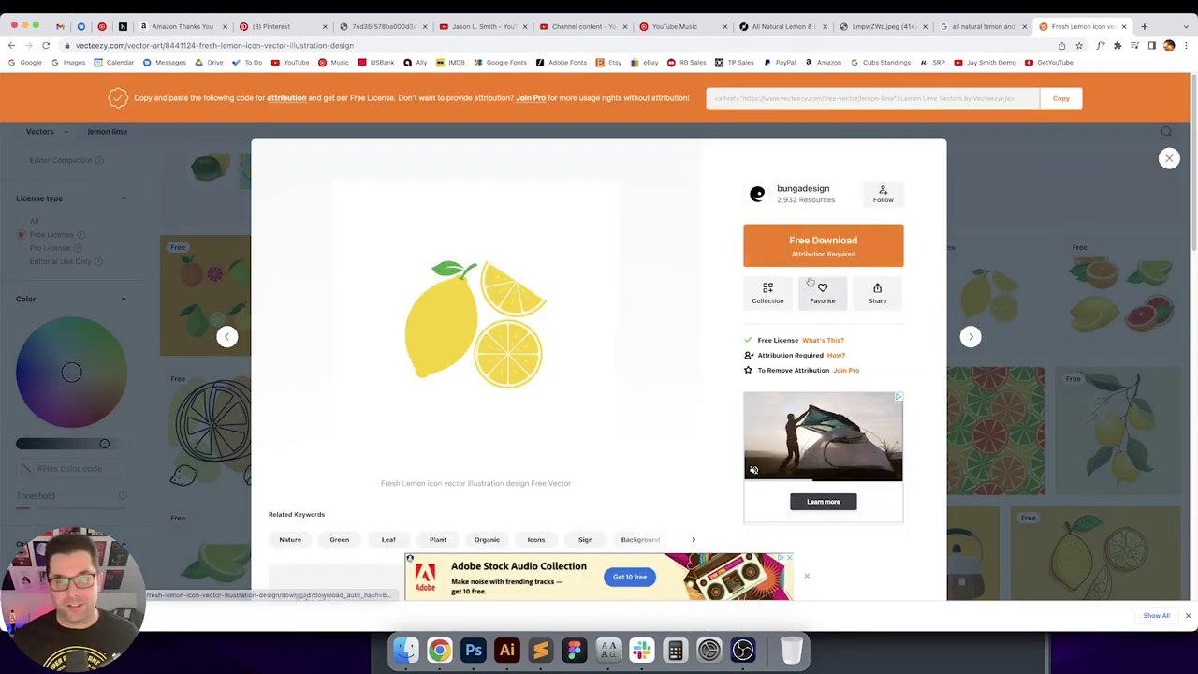
# Step: Unzip the downloaded vecteezy_fresh-lemon archive on the desktop and open its EPS file in Illustrator
pyautogui.hotkey('ctrl', 'Up')
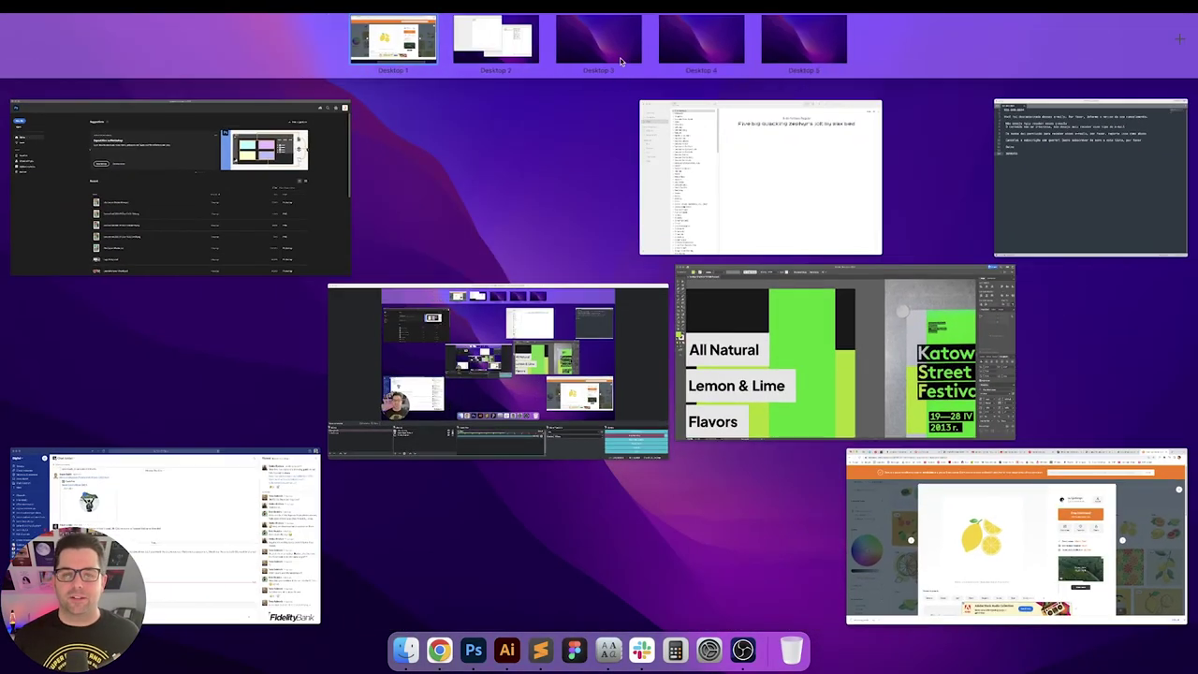
pyautogui.click(620, 61)
pyautogui.doubleClick(1162, 35)
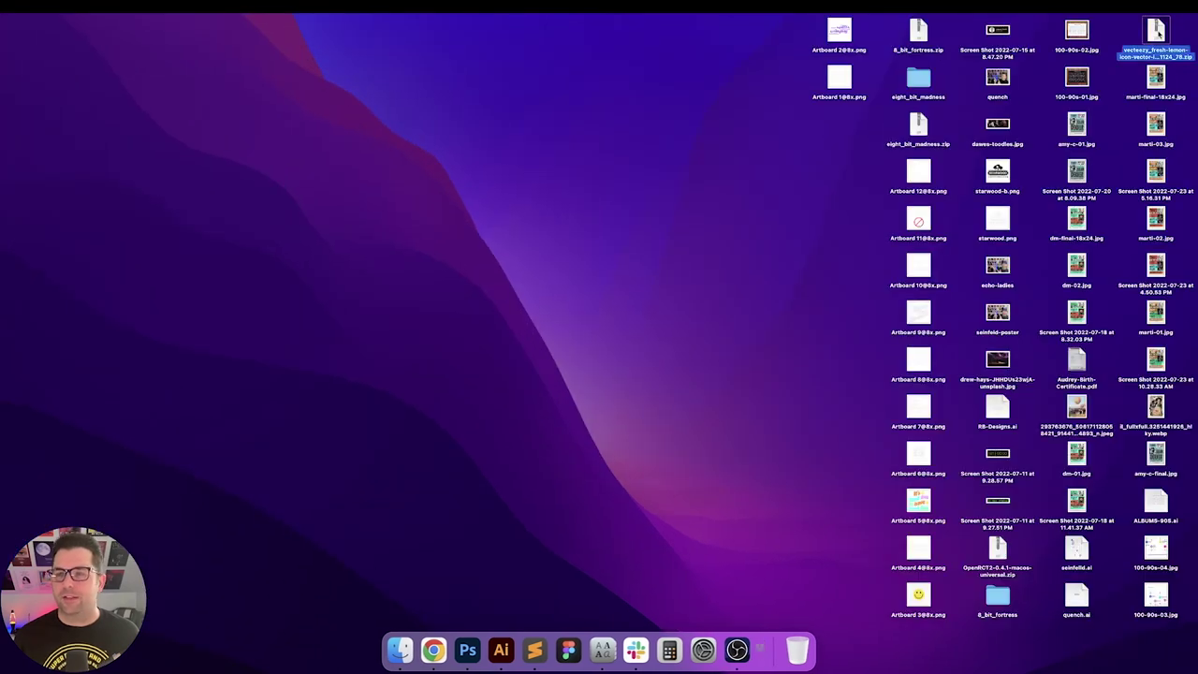
pyautogui.doubleClick(1156, 32)
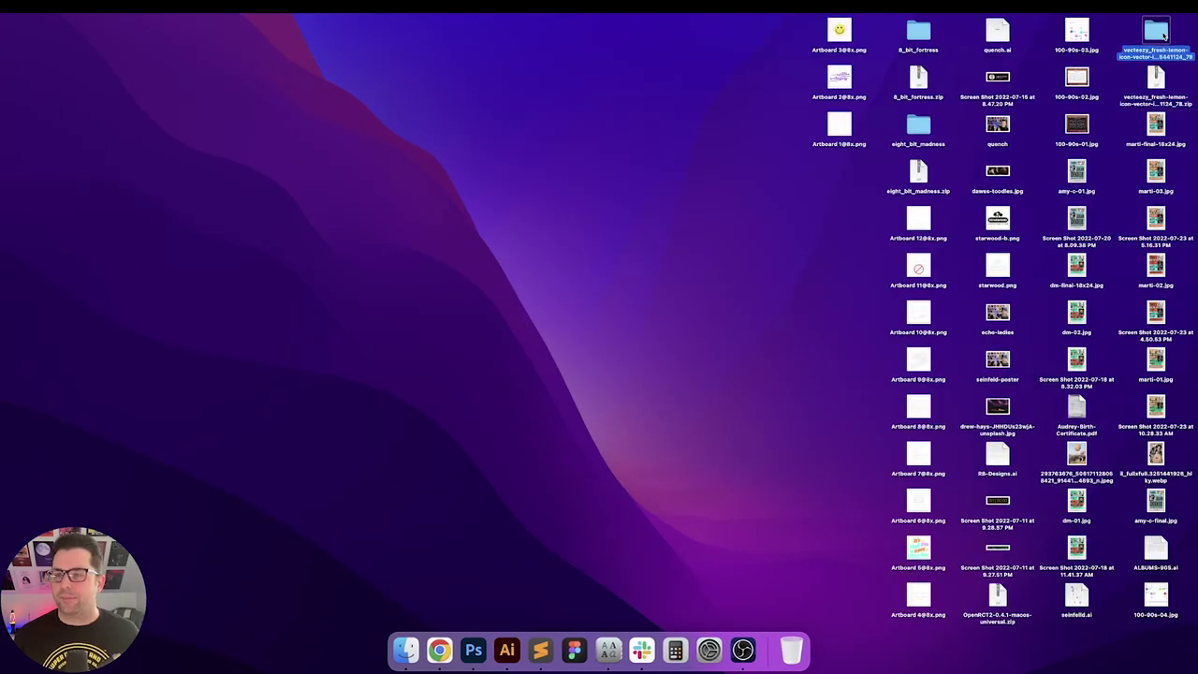
pyautogui.moveTo(791, 154); pyautogui.dragTo(512, 660)
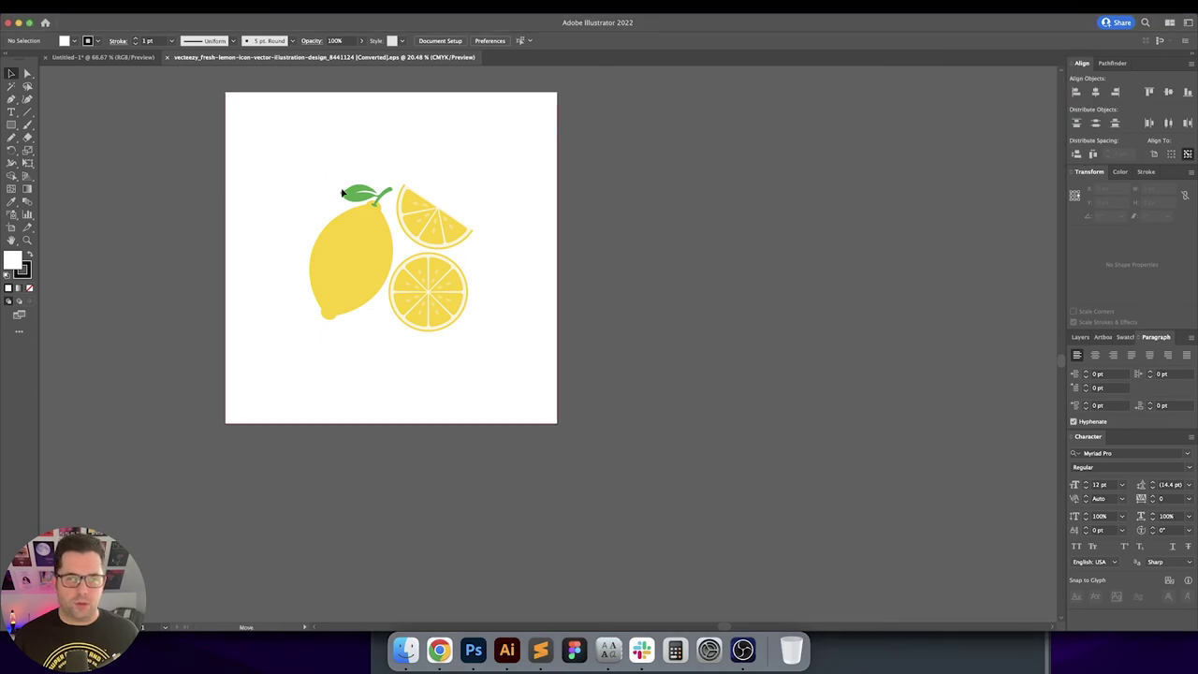
# Step: Delete the background shape behind the lemon artwork
pyautogui.click(558, 229)
pyautogui.press('Delete')
pyautogui.click(342, 235)
pyautogui.click(296, 184)
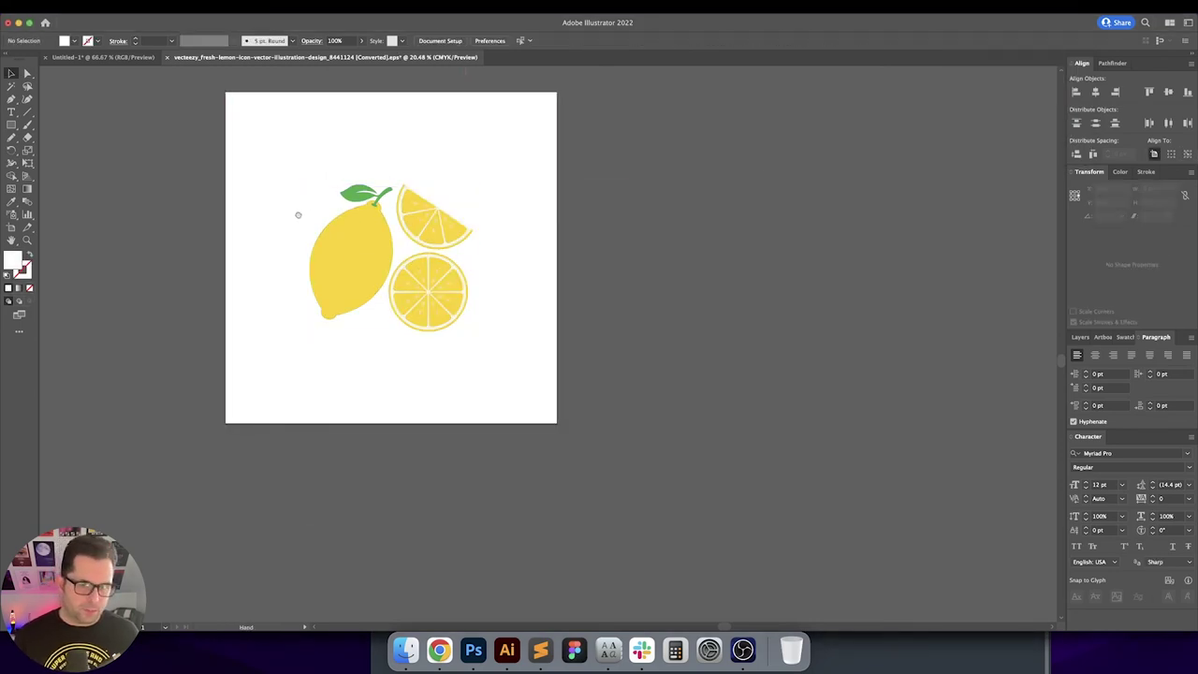
# Step: Delete the whole lemon with its leaf and the lemon wedge, keeping only the round slice
pyautogui.moveTo(294, 214); pyautogui.dragTo(349, 218)
pyautogui.click(486, 325)
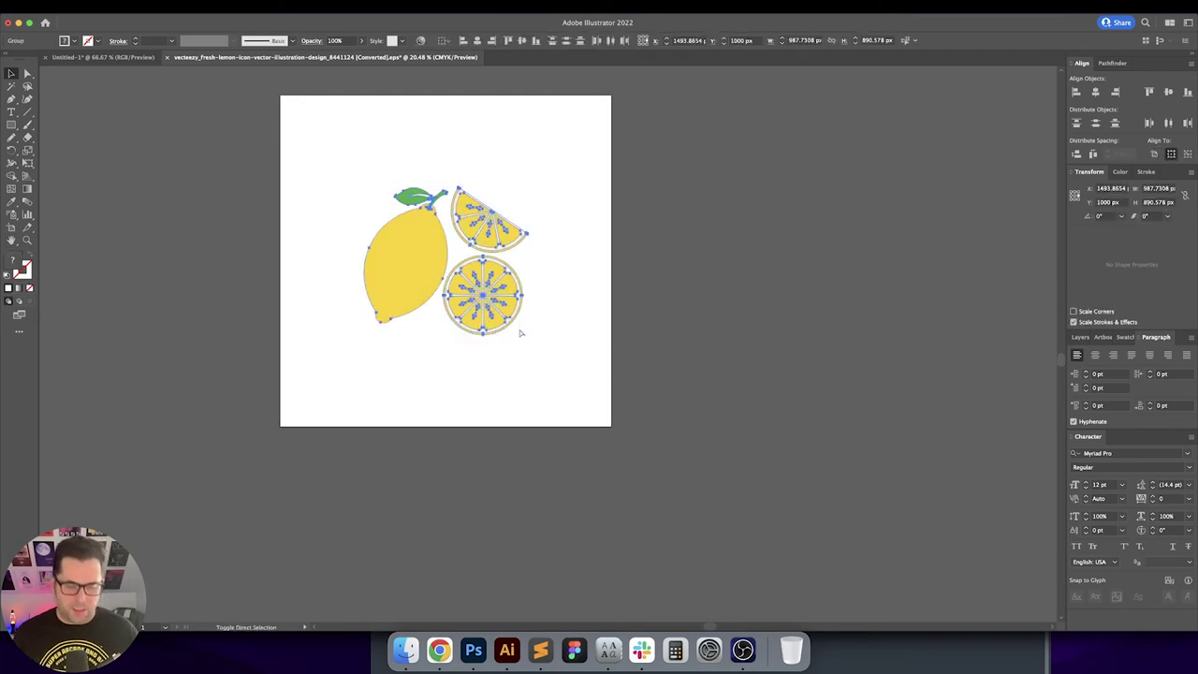
pyautogui.click(510, 343)
pyautogui.click(406, 267)
pyautogui.press('Delete')
pyautogui.moveTo(397, 163); pyautogui.dragTo(507, 228)
pyautogui.press('Delete')
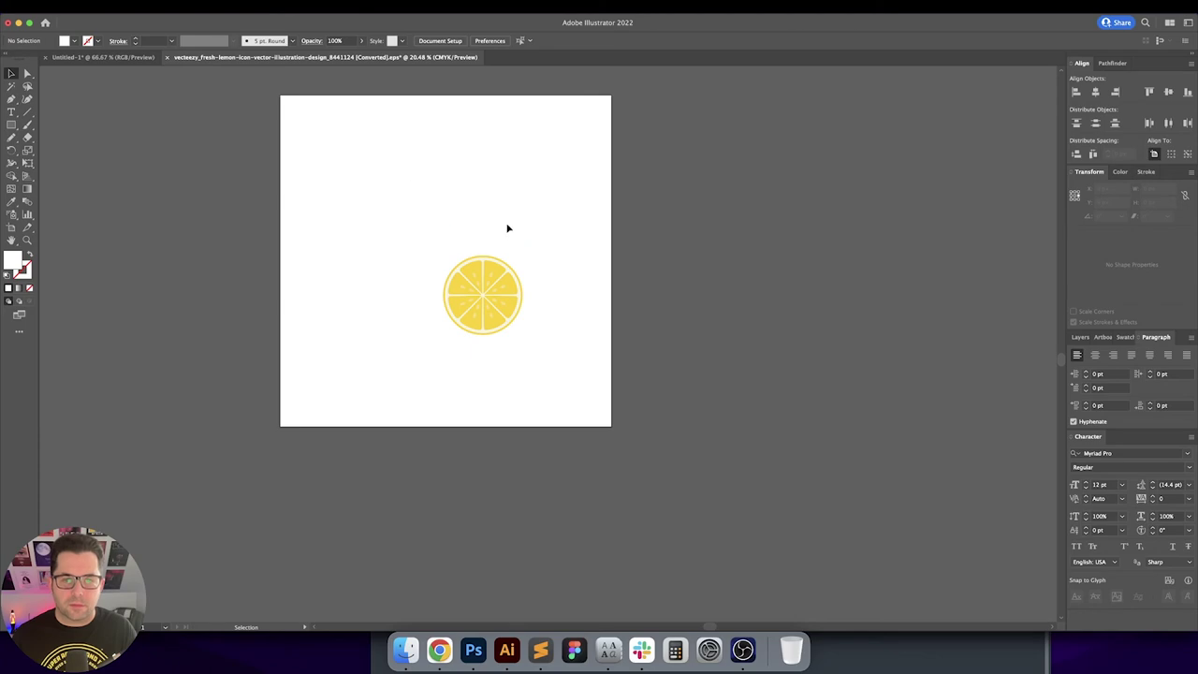
# Step: Copy the round lemon slice into the poster document and place it beside the Katowice reference poster
pyautogui.moveTo(456, 261); pyautogui.dragTo(533, 346)
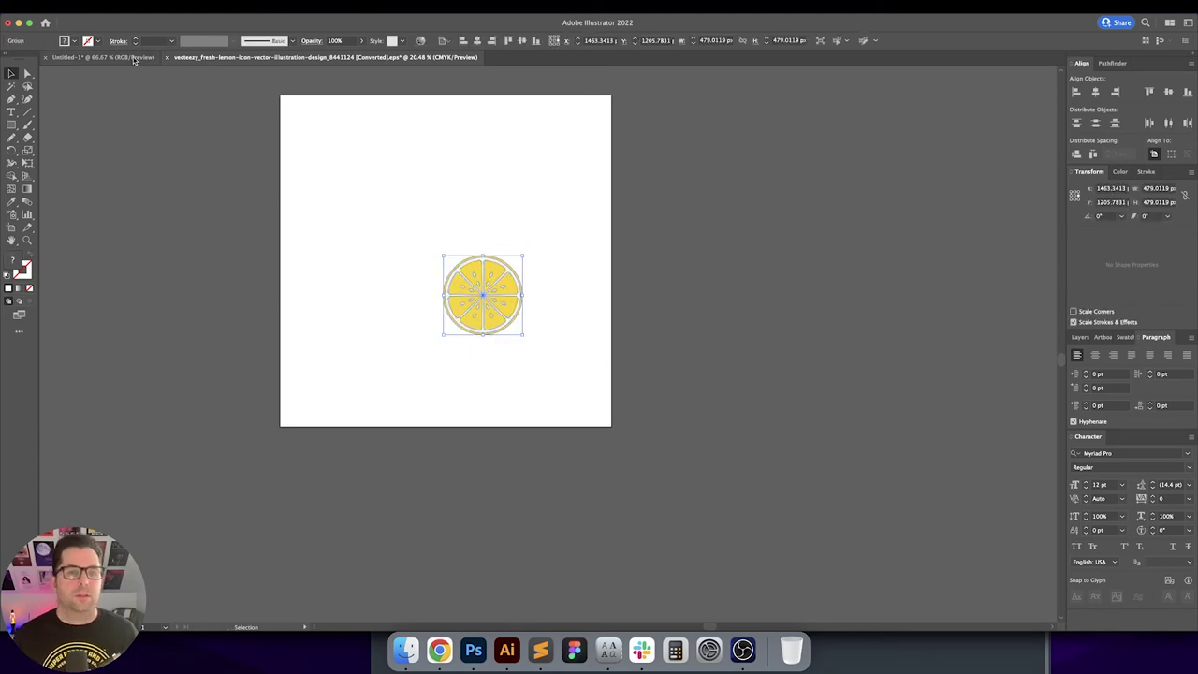
pyautogui.click(103, 58)
pyautogui.moveTo(664, 262); pyautogui.dragTo(299, 390)
pyautogui.press('super+v')
pyautogui.moveTo(223, 390); pyautogui.dragTo(860, 347)
pyautogui.moveTo(864, 433); pyautogui.dragTo(642, 397)
pyautogui.click(750, 436)
pyautogui.click(652, 375)
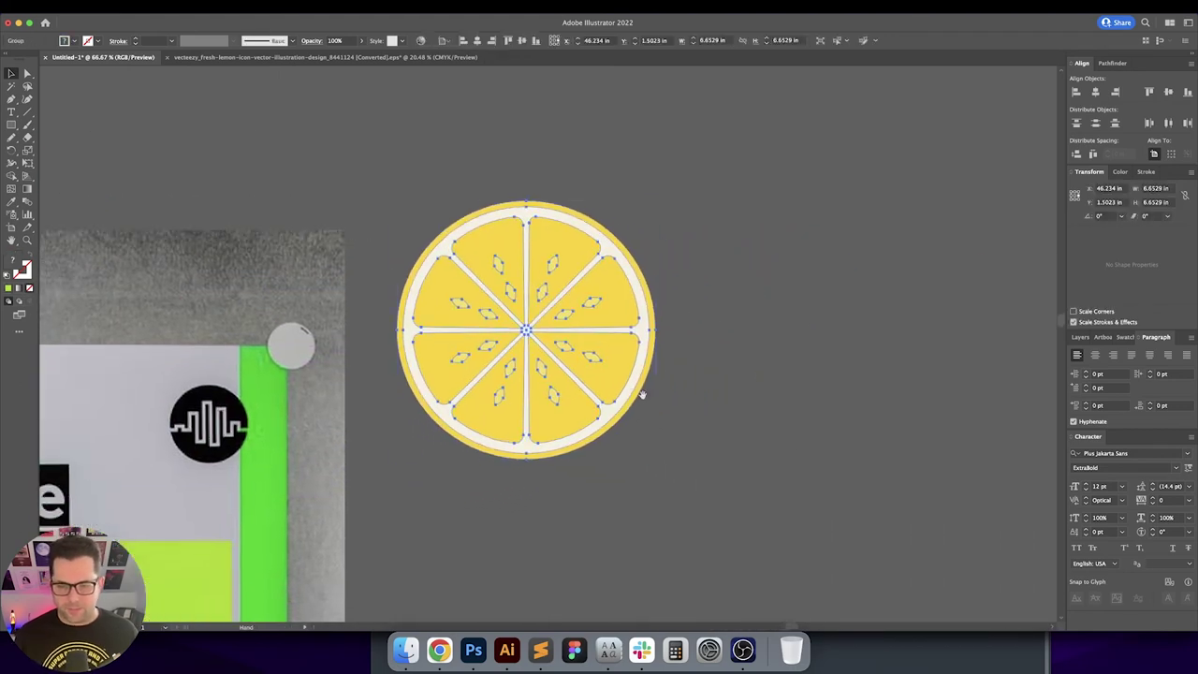
# Step: Examine the pasted lemon slice's rind, segments and seeds up close
pyautogui.scroll(1, 643, 400)
pyautogui.hscroll(-4, 642, 400)
pyautogui.click(850, 355)
pyautogui.click(759, 378)
pyautogui.click(944, 358)
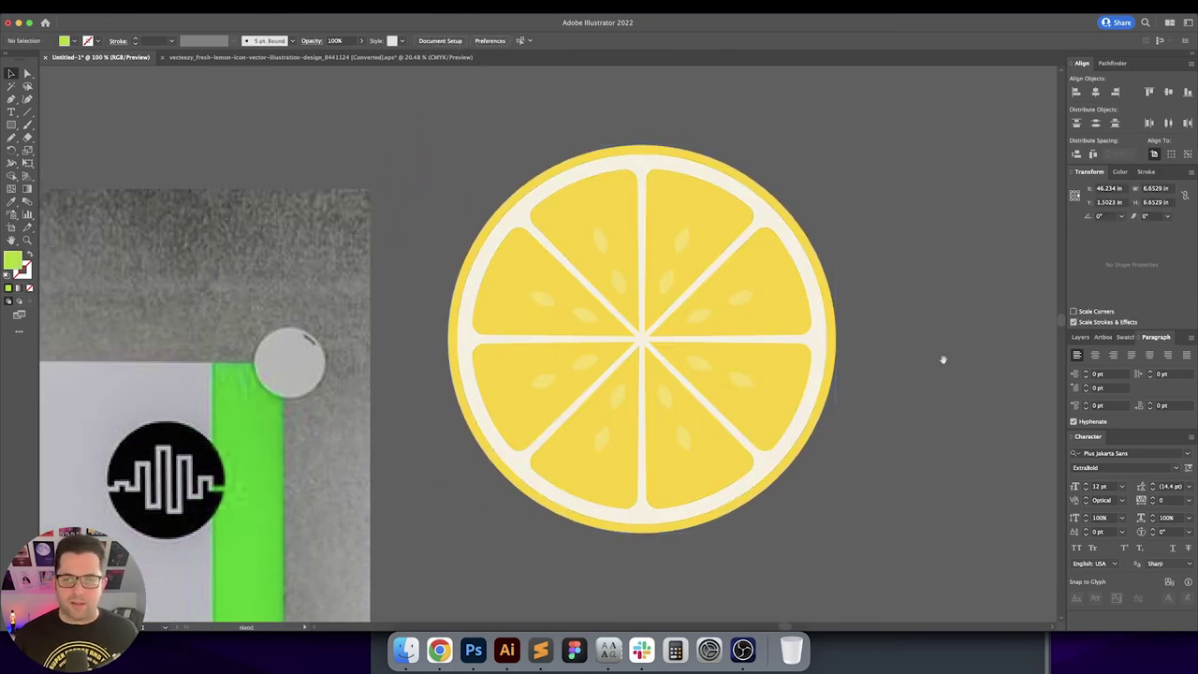
pyautogui.moveTo(777, 352); pyautogui.dragTo(760, 354)
pyautogui.moveTo(818, 390); pyautogui.dragTo(838, 310)
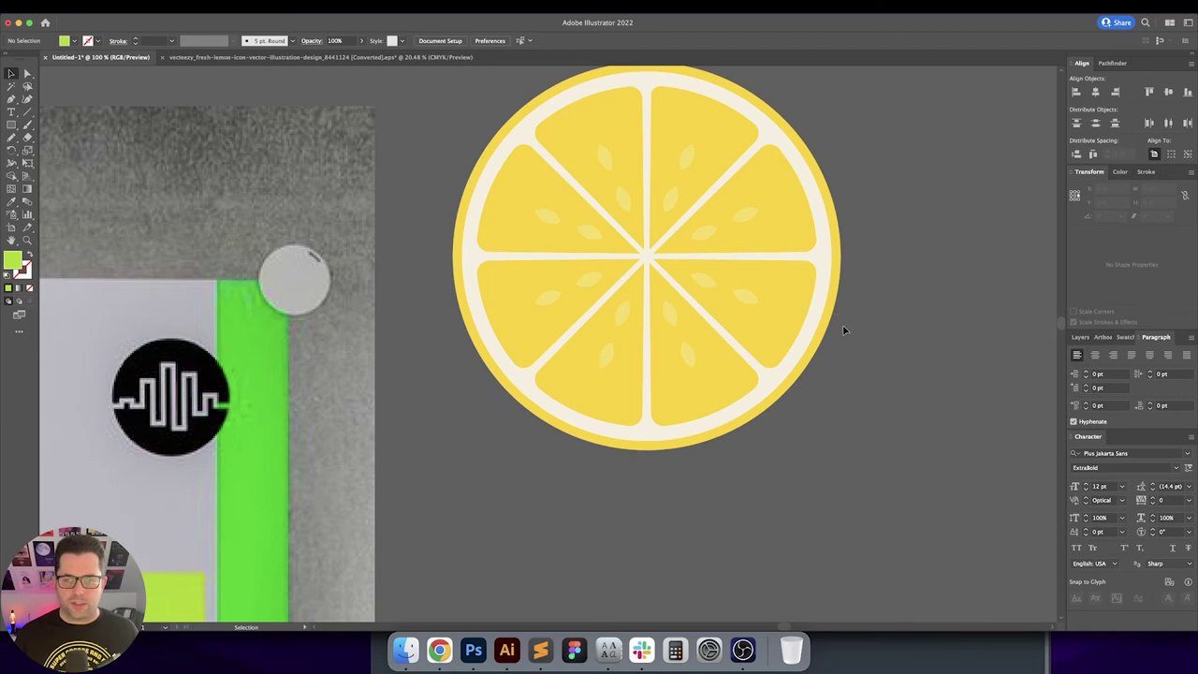
pyautogui.scroll(1, 843, 329)
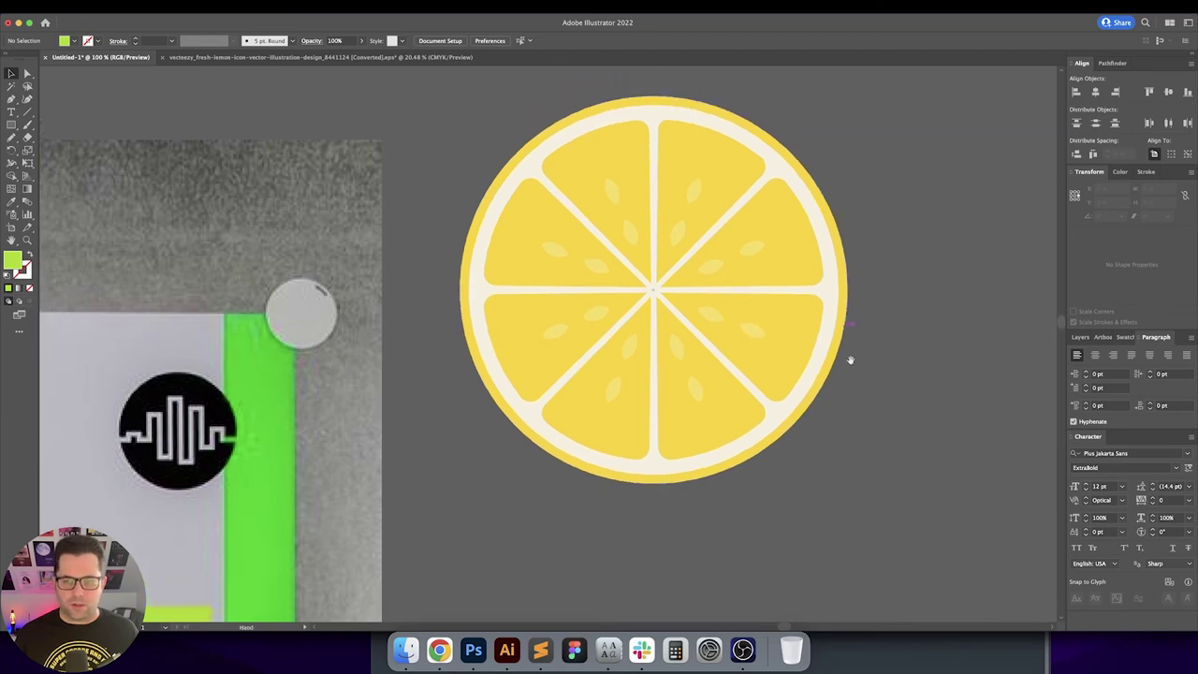
# Step: Try to delete the cream pith shape from the lemon slice, and undo the deletion
pyautogui.press('a')
pyautogui.click(802, 197)
pyautogui.press('Delete')
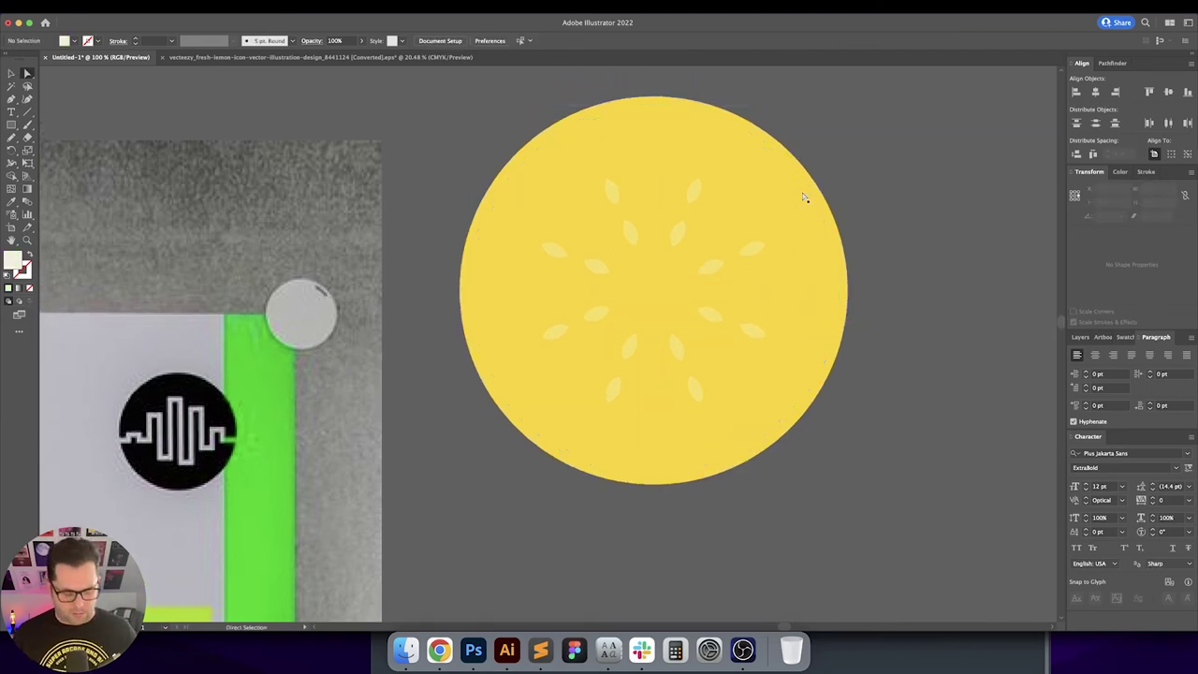
pyautogui.press('super+z')
# Step: Ungroup the lemon slice into its separate rind, pith, segment and seed shapes
pyautogui.press('v')
pyautogui.click(807, 184)
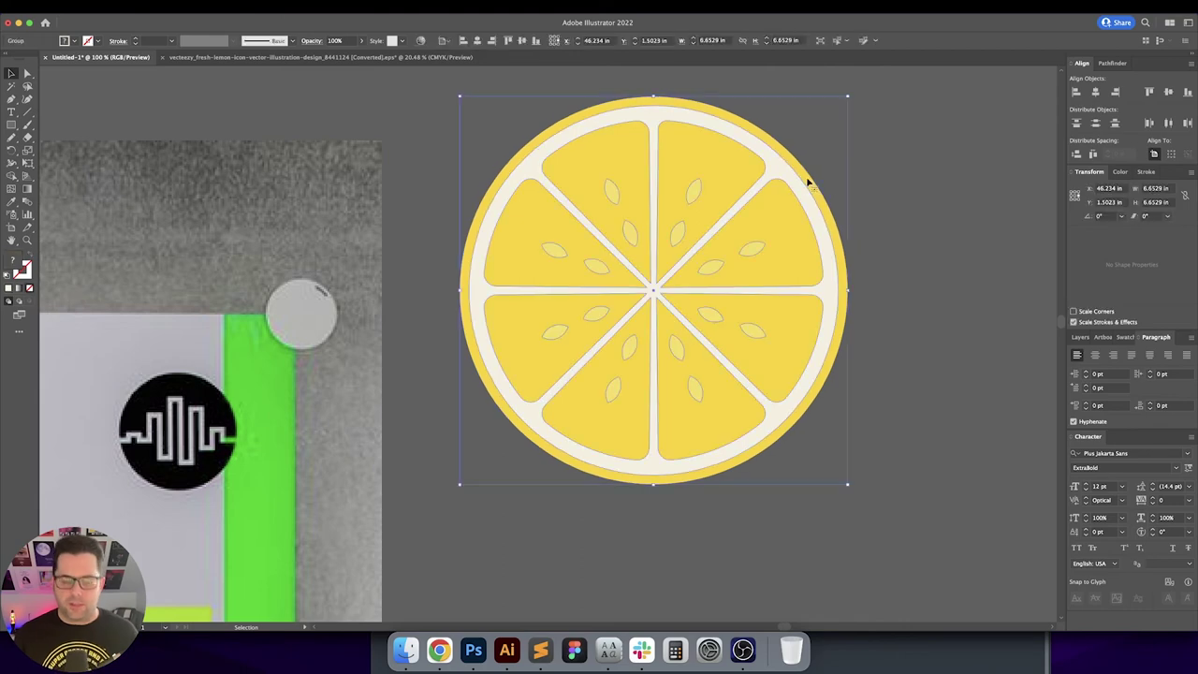
pyautogui.press('super+shift+g')
pyautogui.press('super+shift+g')
pyautogui.click(843, 180)
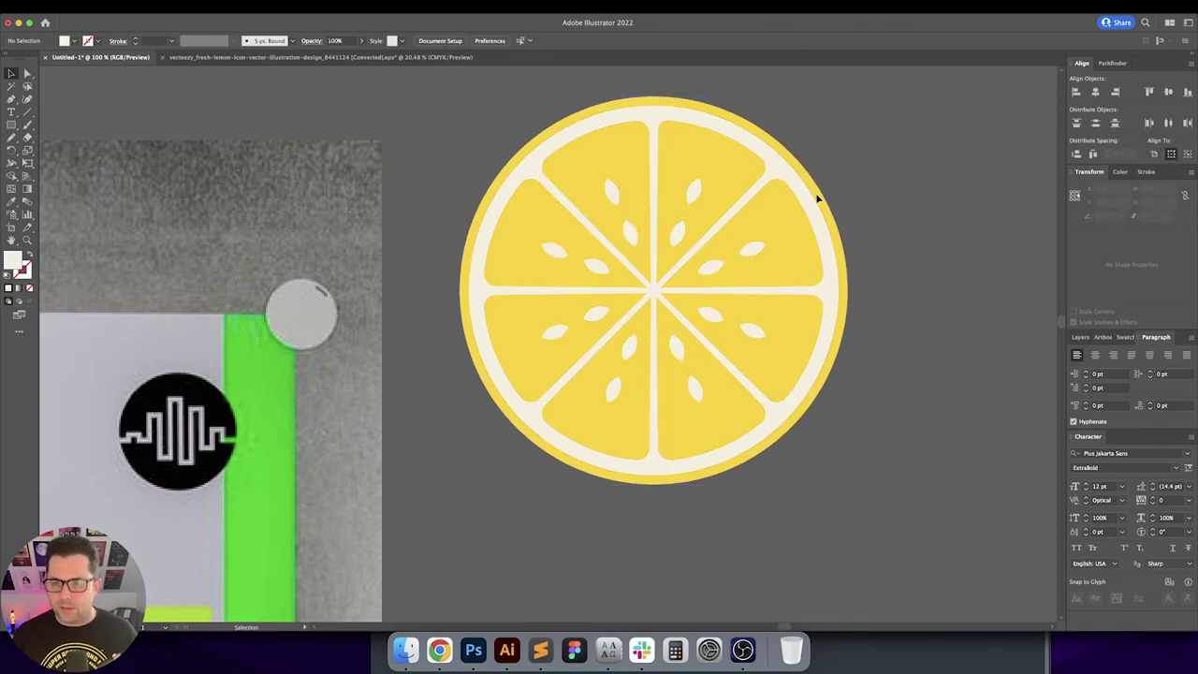
# Step: Divide the overlapping rind and pith shapes of the lemon slice with Pathfinder and delete the cream pith piece
pyautogui.click(811, 208)
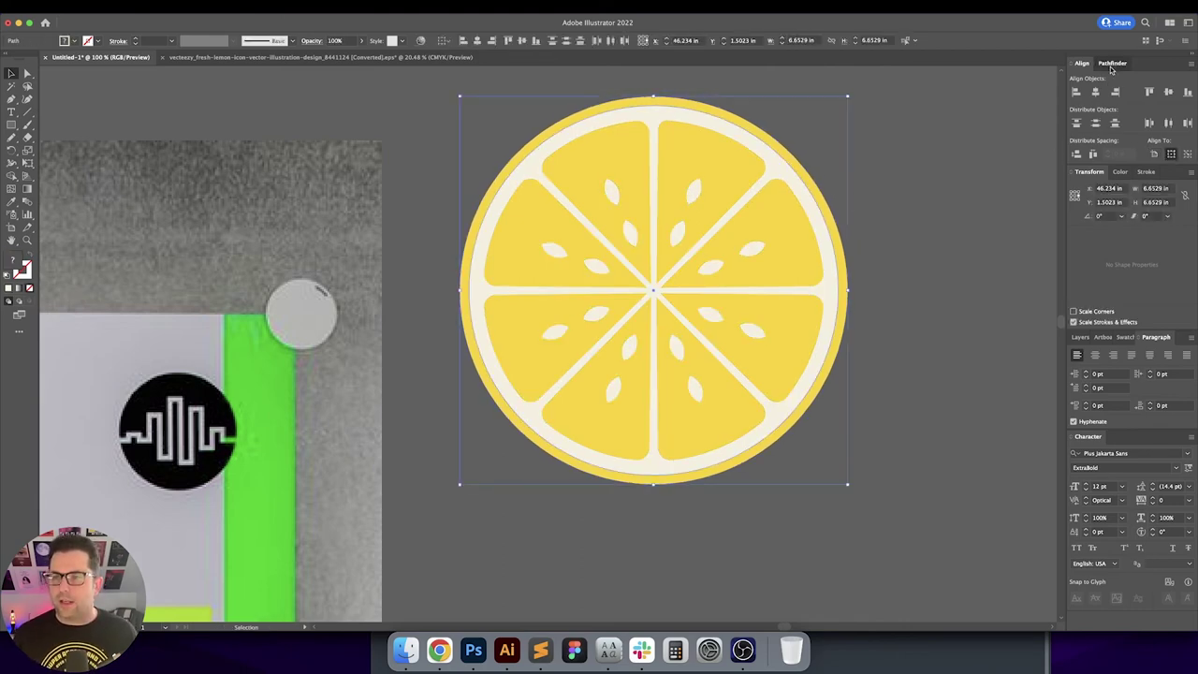
pyautogui.click(1112, 63)
pyautogui.click(1080, 120)
pyautogui.press('a')
pyautogui.click(842, 200)
pyautogui.click(811, 203)
pyautogui.press('Delete')
pyautogui.press('v')
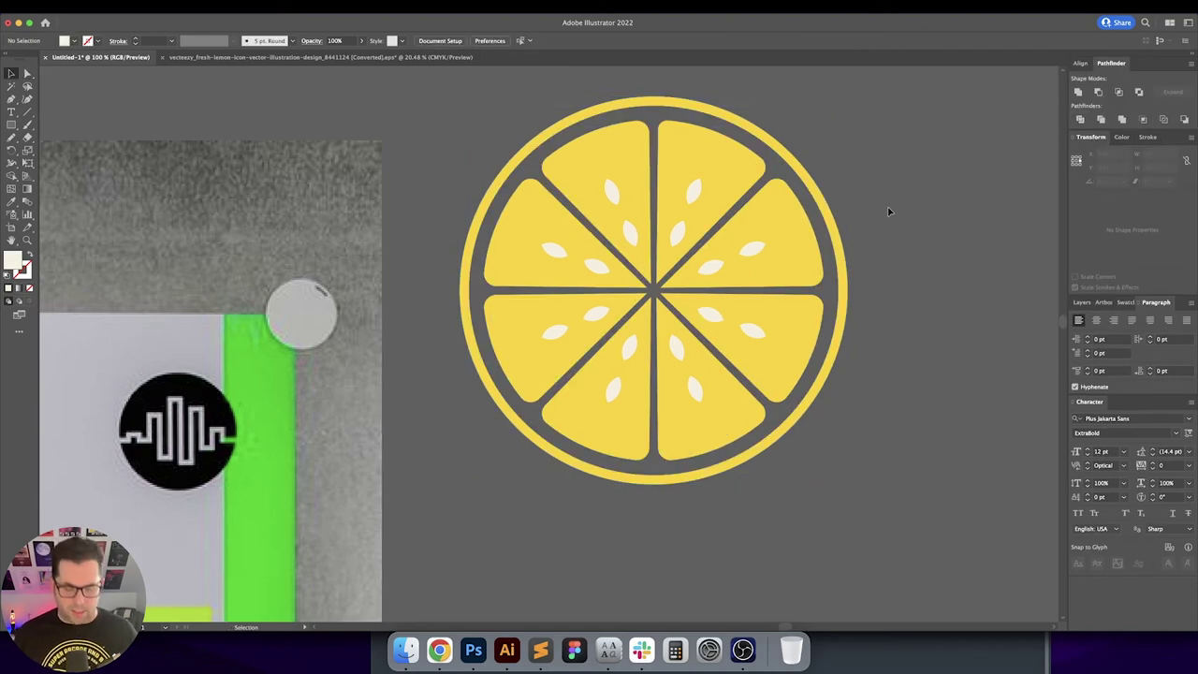
# Step: Select all the seeds together with the yellow lemon segments and divide them with Pathfinder
pyautogui.click(697, 192)
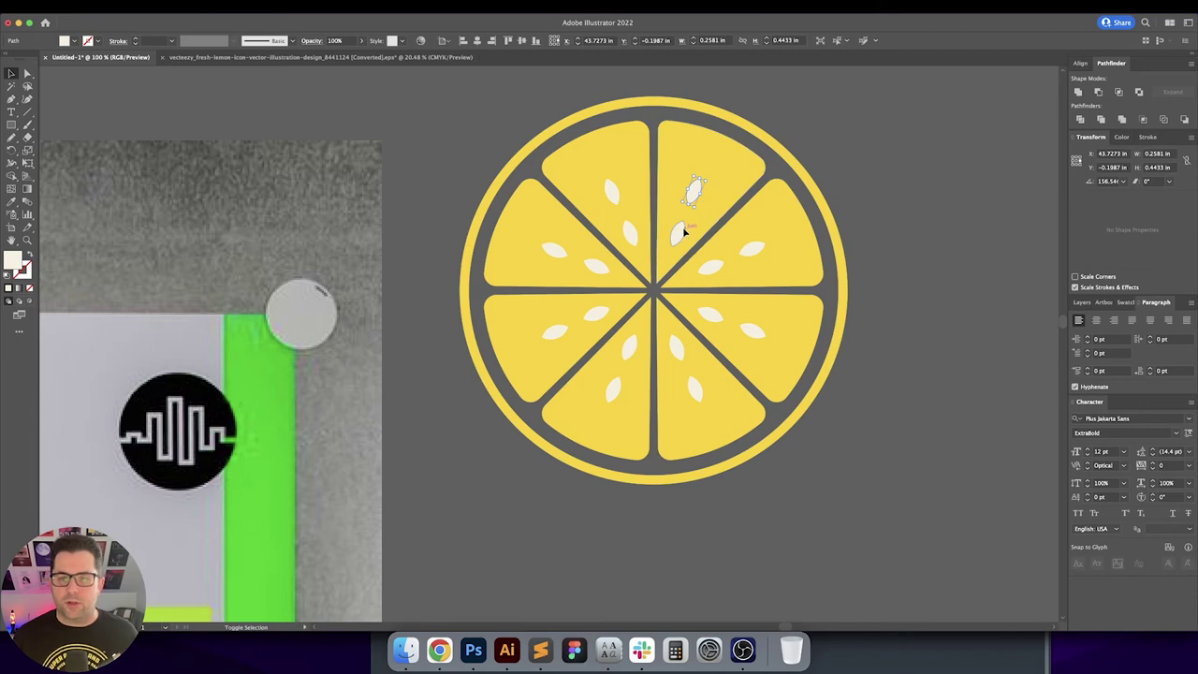
pyautogui.keyDown('shift'); pyautogui.click(682, 232); pyautogui.keyUp('shift')
pyautogui.keyDown('shift'); pyautogui.click(628, 234); pyautogui.keyUp('shift')
pyautogui.keyDown('shift'); pyautogui.click(554, 250); pyautogui.keyUp('shift')
pyautogui.keyDown('shift'); pyautogui.click(596, 266); pyautogui.keyUp('shift')
pyautogui.keyDown('shift'); pyautogui.click(595, 313); pyautogui.keyUp('shift')
pyautogui.keyDown('shift'); pyautogui.click(560, 332); pyautogui.keyUp('shift')
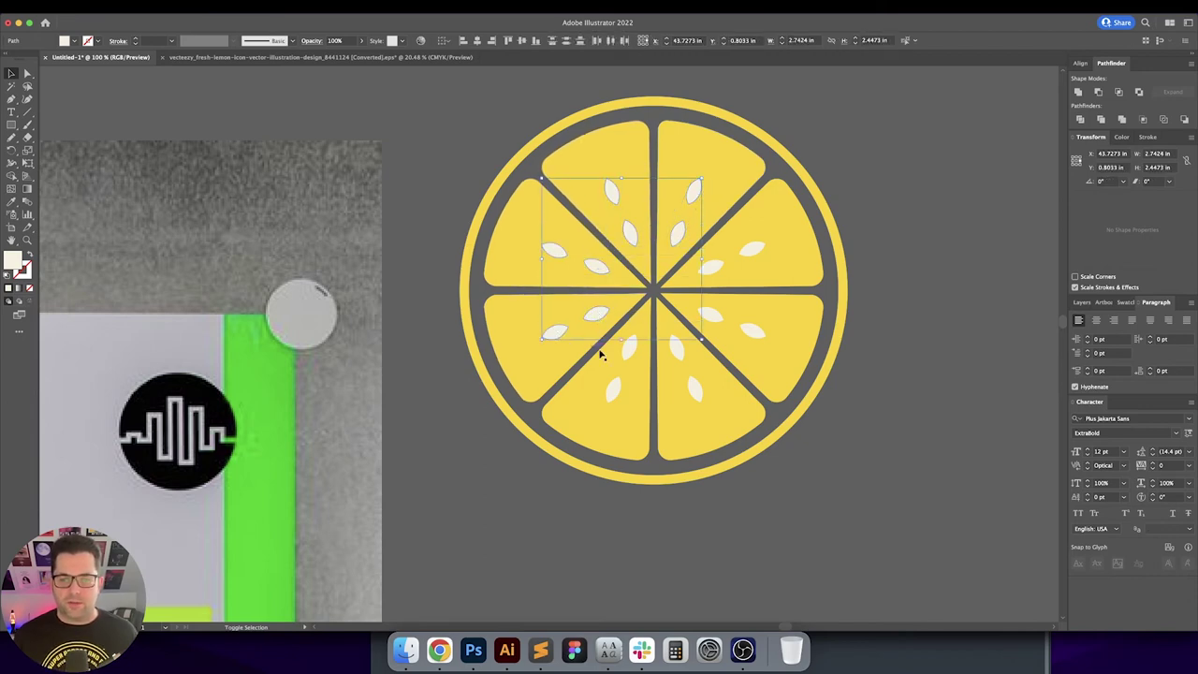
pyautogui.keyDown('shift'); pyautogui.click(629, 348); pyautogui.keyUp('shift')
pyautogui.keyDown('shift'); pyautogui.click(613, 388); pyautogui.keyUp('shift')
pyautogui.keyDown('shift'); pyautogui.click(676, 348); pyautogui.keyUp('shift')
pyautogui.keyDown('shift'); pyautogui.click(693, 386); pyautogui.keyUp('shift')
pyautogui.keyDown('shift'); pyautogui.click(745, 329); pyautogui.keyUp('shift')
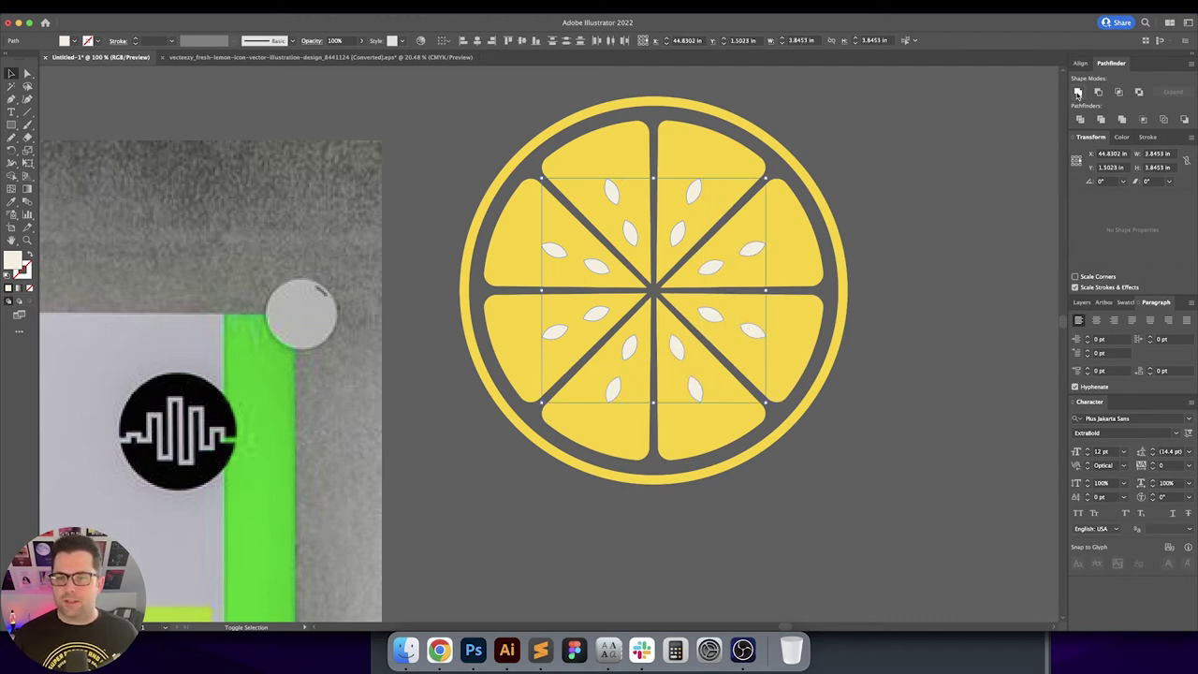
pyautogui.keyDown('shift'); pyautogui.click(734, 173); pyautogui.keyUp('shift')
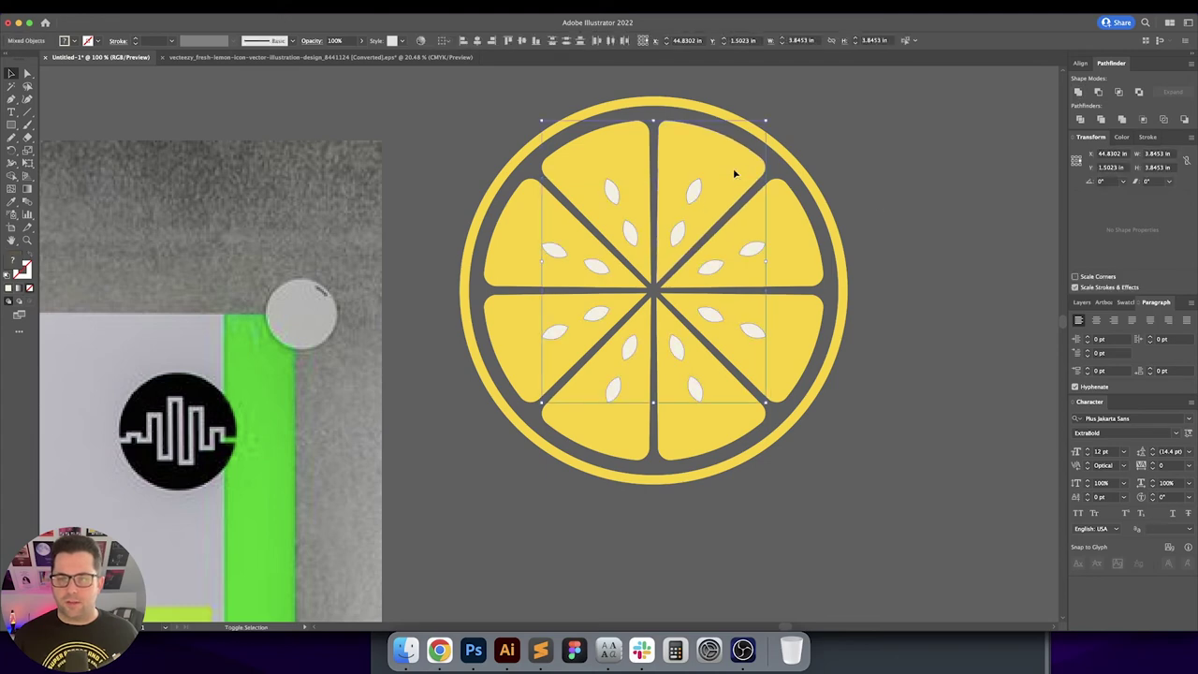
pyautogui.keyDown('shift'); pyautogui.click(557, 229); pyautogui.keyUp('shift')
pyautogui.keyDown('shift'); pyautogui.click(688, 431); pyautogui.keyUp('shift')
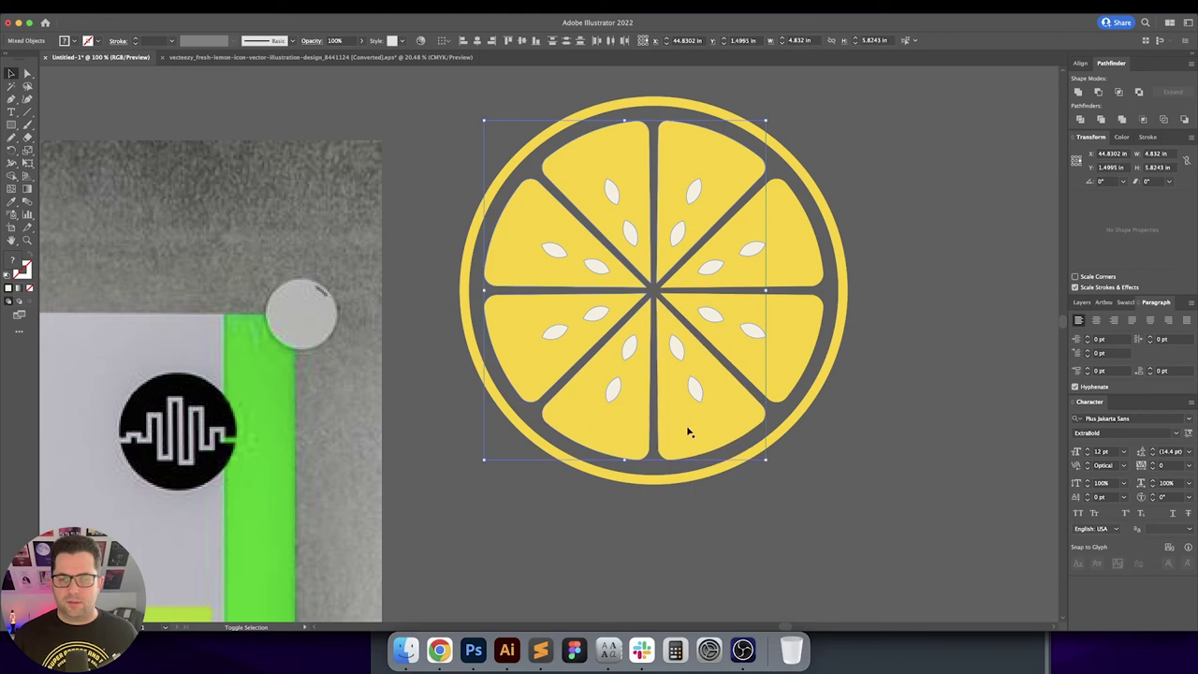
pyautogui.keyDown('shift'); pyautogui.click(775, 308); pyautogui.keyUp('shift')
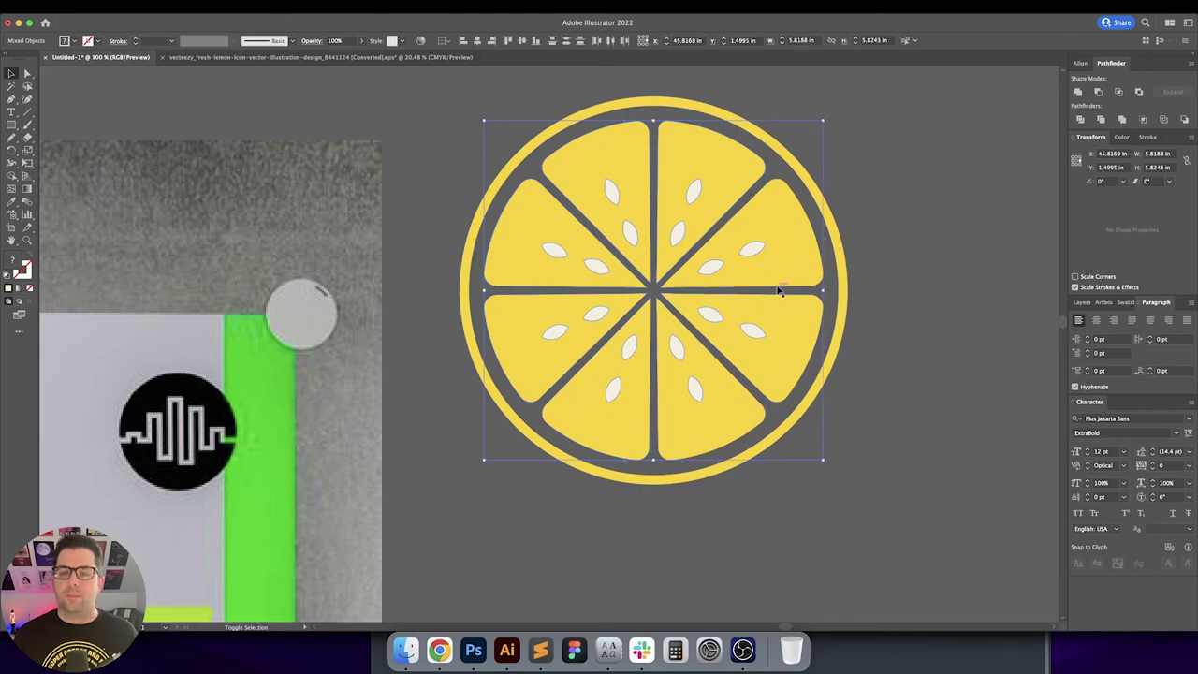
pyautogui.click(1079, 120)
pyautogui.click(893, 214)
# Step: Delete every cream seed piece from the divided lemon segments so that only seed-shaped holes remain
pyautogui.press('a')
pyautogui.click(694, 194)
pyautogui.press('Delete')
pyautogui.click(677, 232)
pyautogui.press('Delete')
pyautogui.click(629, 233)
pyautogui.press('Delete')
pyautogui.click(610, 190)
pyautogui.press('Delete')
pyautogui.click(552, 250)
pyautogui.press('Delete')
pyautogui.click(594, 267)
pyautogui.press('Delete')
pyautogui.click(595, 314)
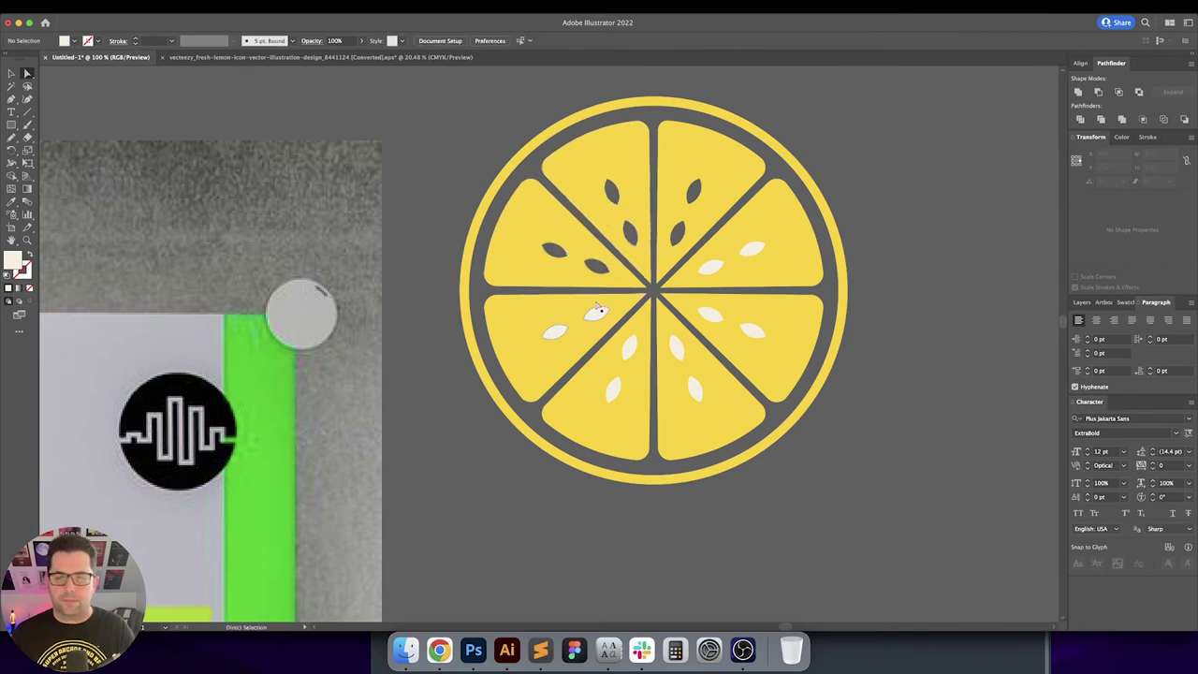
pyautogui.press('Delete')
pyautogui.click(554, 329)
pyautogui.press('Delete')
pyautogui.click(628, 348)
pyautogui.press('Delete')
pyautogui.click(613, 389)
pyautogui.press('Delete')
pyautogui.click(674, 346)
pyautogui.press('Delete')
pyautogui.click(692, 388)
pyautogui.press('Delete')
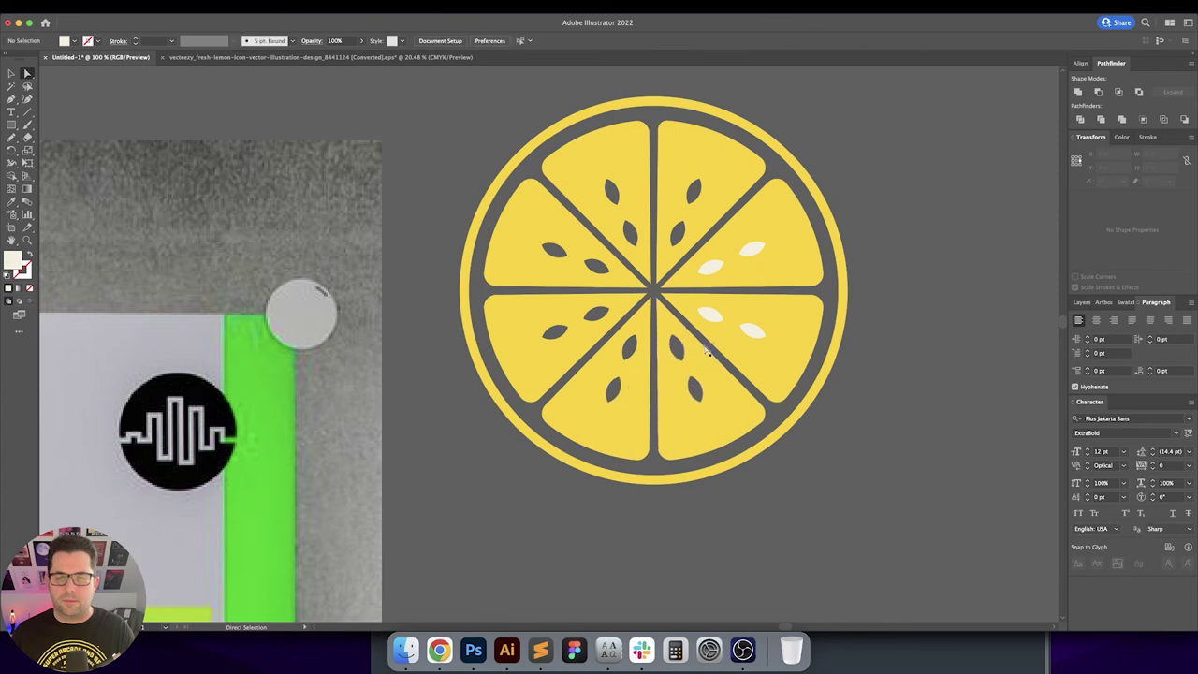
pyautogui.click(710, 314)
pyautogui.press('Delete')
pyautogui.click(752, 329)
pyautogui.press('Delete')
pyautogui.click(711, 267)
pyautogui.press('Delete')
pyautogui.click(751, 250)
pyautogui.press('Delete')
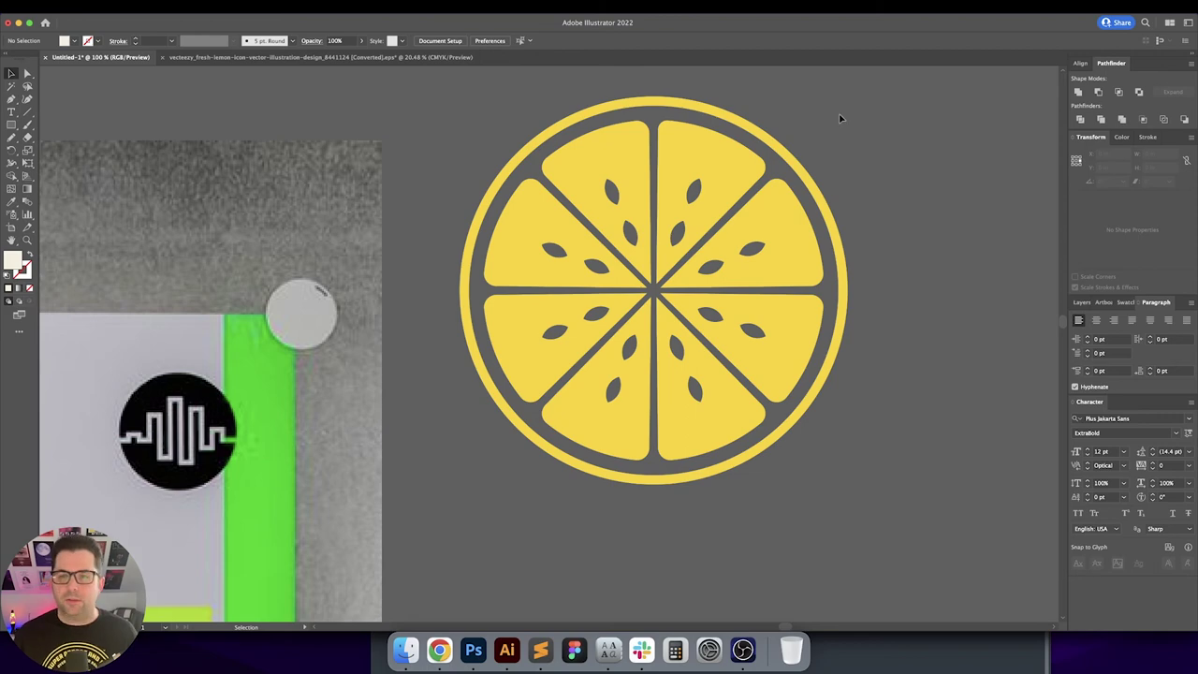
# Step: Group the cut-out lemon slice and move it above the poster, beside the colour swatches
pyautogui.moveTo(512, 526); pyautogui.dragTo(479, 527)
pyautogui.press('super+g')
pyautogui.scroll(-3, 532, 394)
pyautogui.moveTo(533, 394); pyautogui.dragTo(901, 321)
pyautogui.scroll(1, 774, 351)
pyautogui.scroll(-2, 773, 350)
pyautogui.moveTo(986, 276); pyautogui.dragTo(485, 151)
# Step: Recolour the lemon slice by sampling the yellow-green swatch with the Eyedropper
pyautogui.press('i')
pyautogui.click(247, 168)
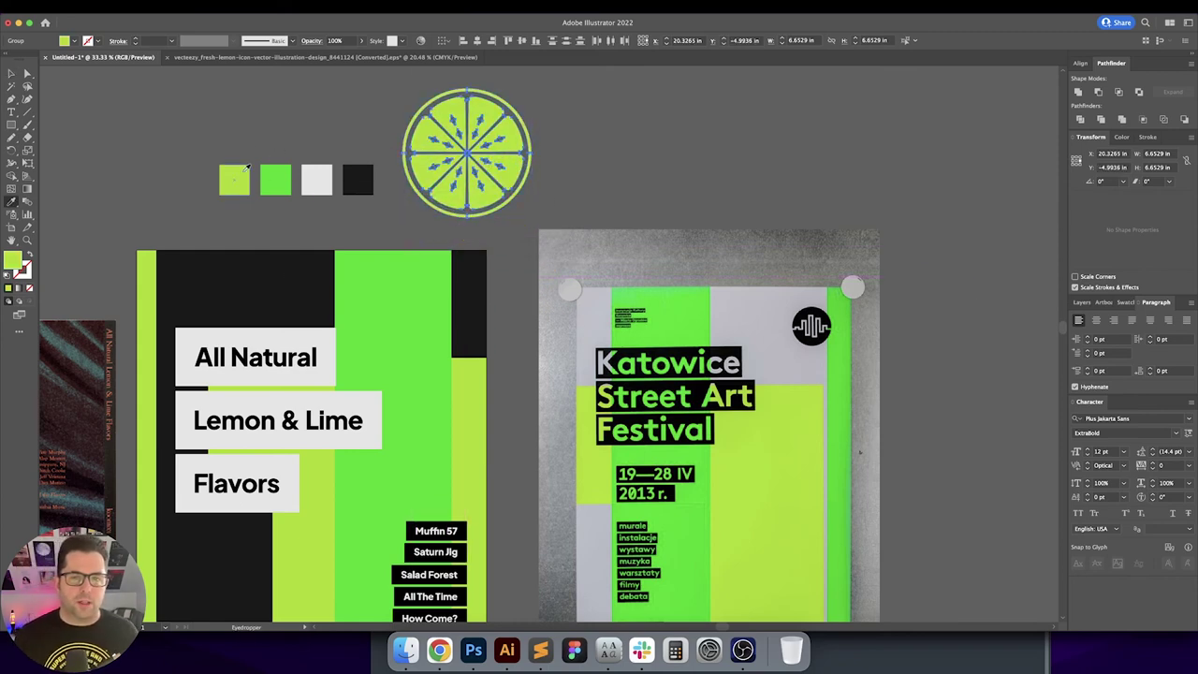
pyautogui.click(303, 116)
pyautogui.press('v')
pyautogui.press('super+z')
pyautogui.click(366, 106)
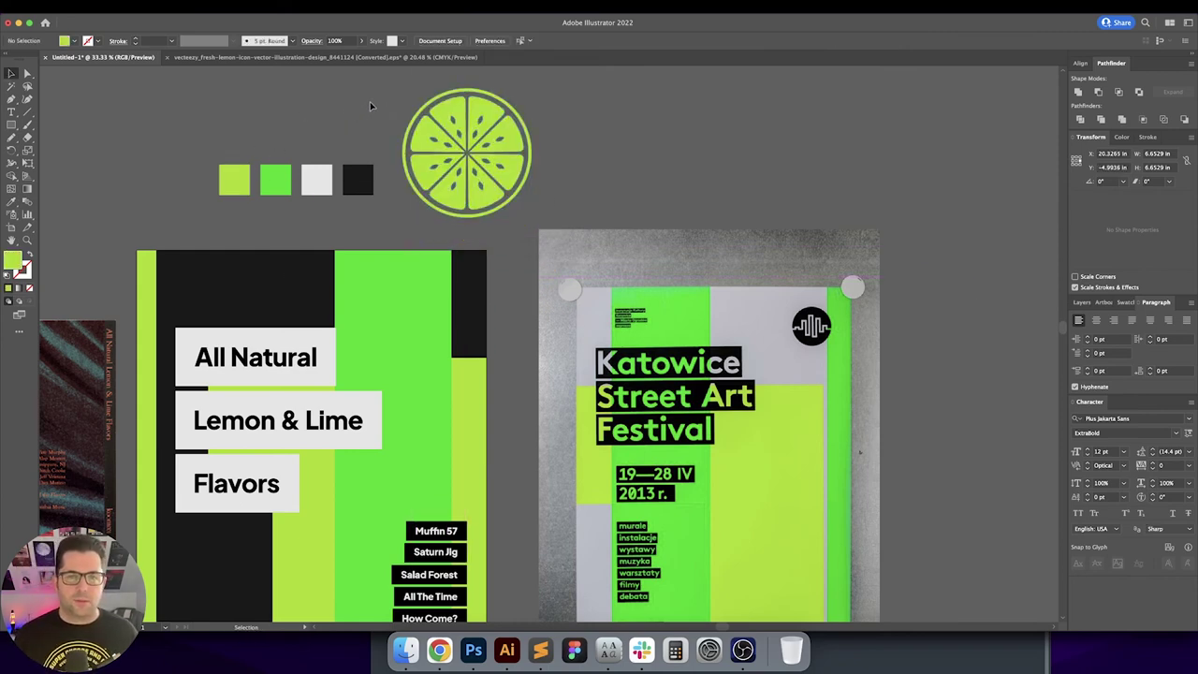
pyautogui.press('super+z')
pyautogui.press('a')
pyautogui.press('v')
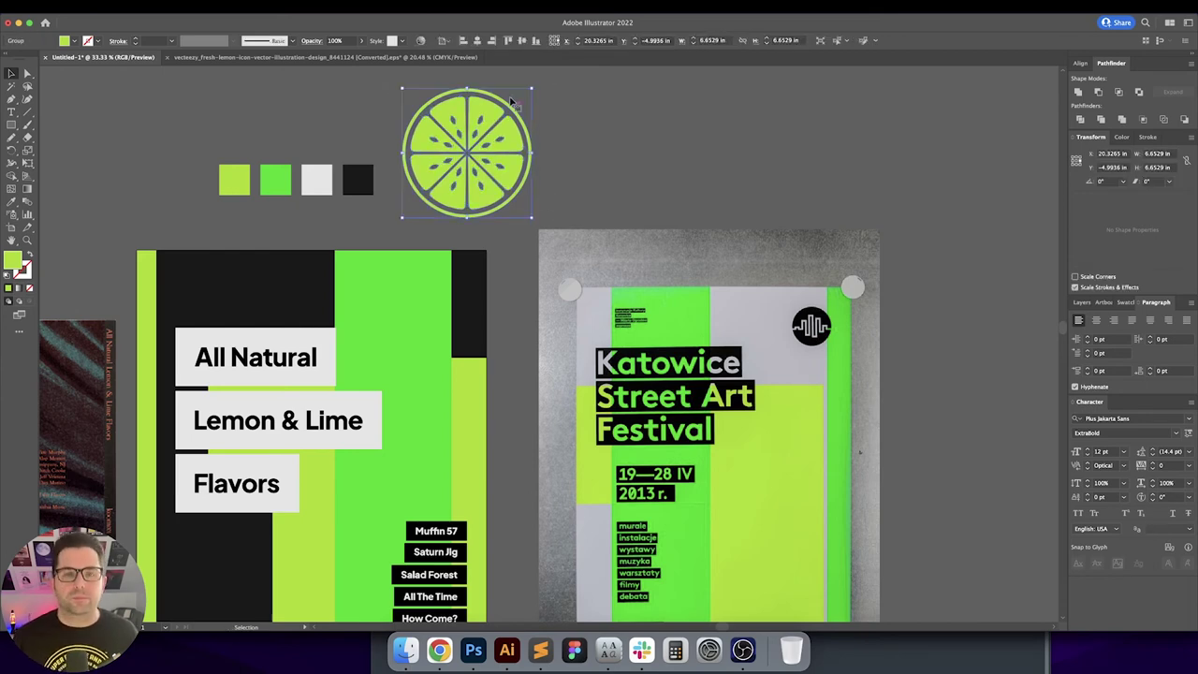
# Step: Align the slice to the artboard's top-right corner, then offset it to X 17 in and Y 1 in
pyautogui.click(491, 40)
pyautogui.click(507, 41)
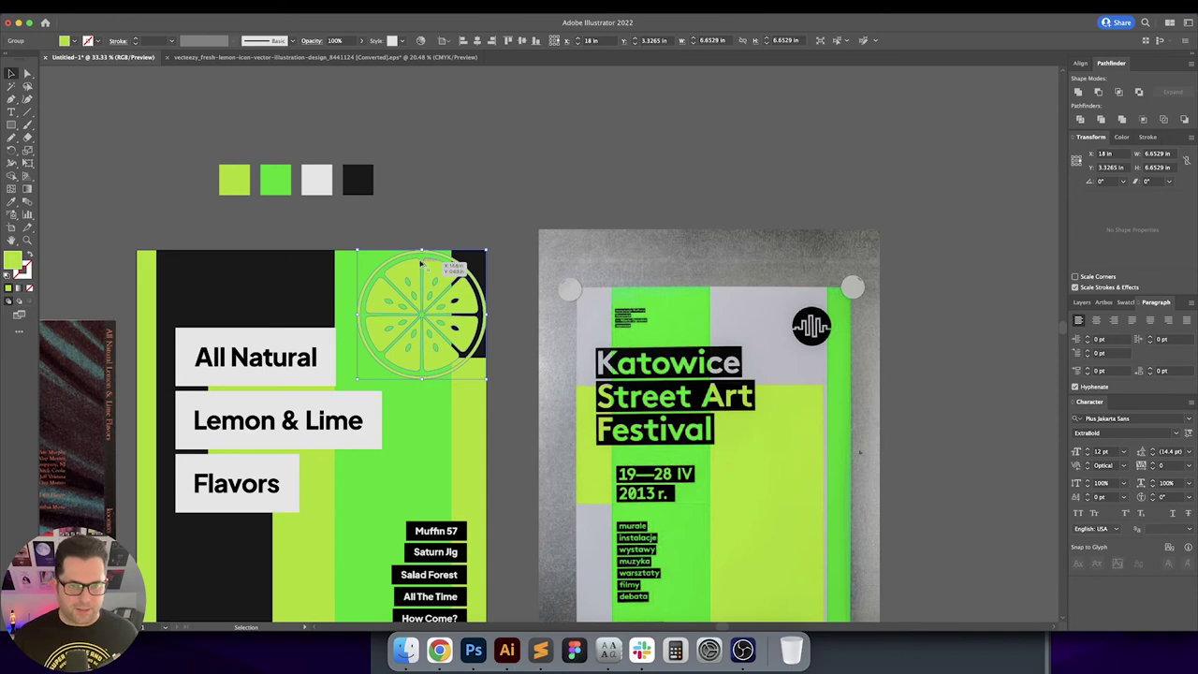
pyautogui.press('super+equal')
pyautogui.press('super+equal')
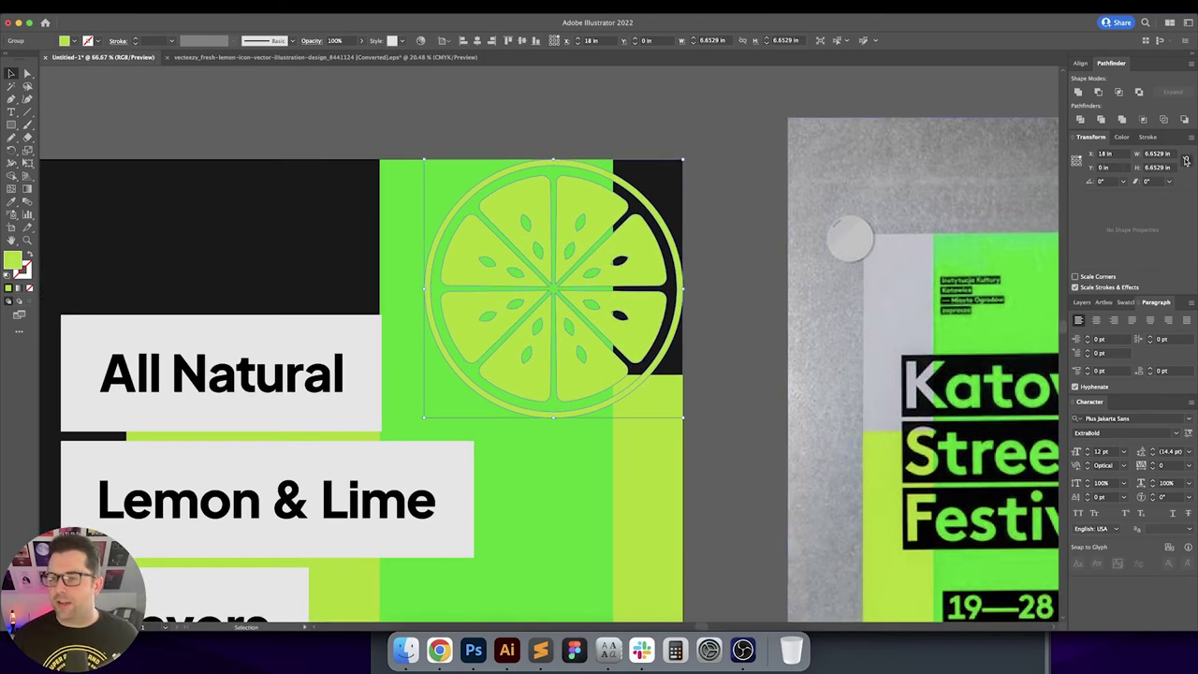
pyautogui.press('Down')
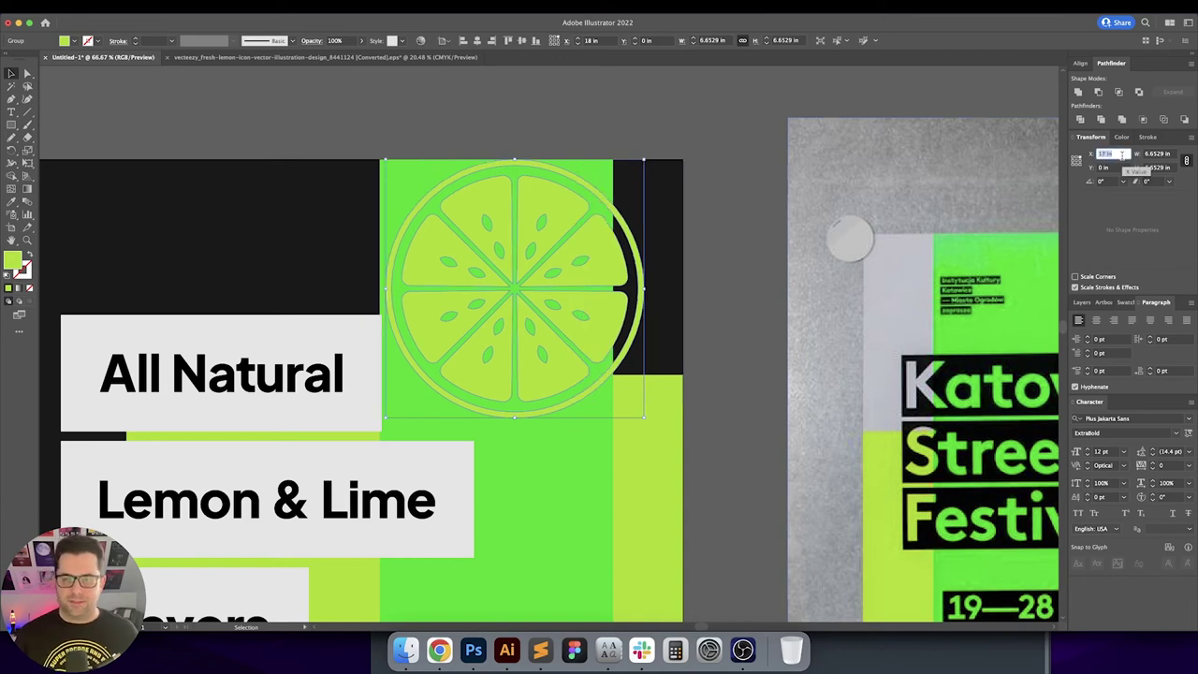
pyautogui.press('Tab')
pyautogui.press('Down')
pyautogui.press('Up')
pyautogui.press('Up')
pyautogui.press('Tab')
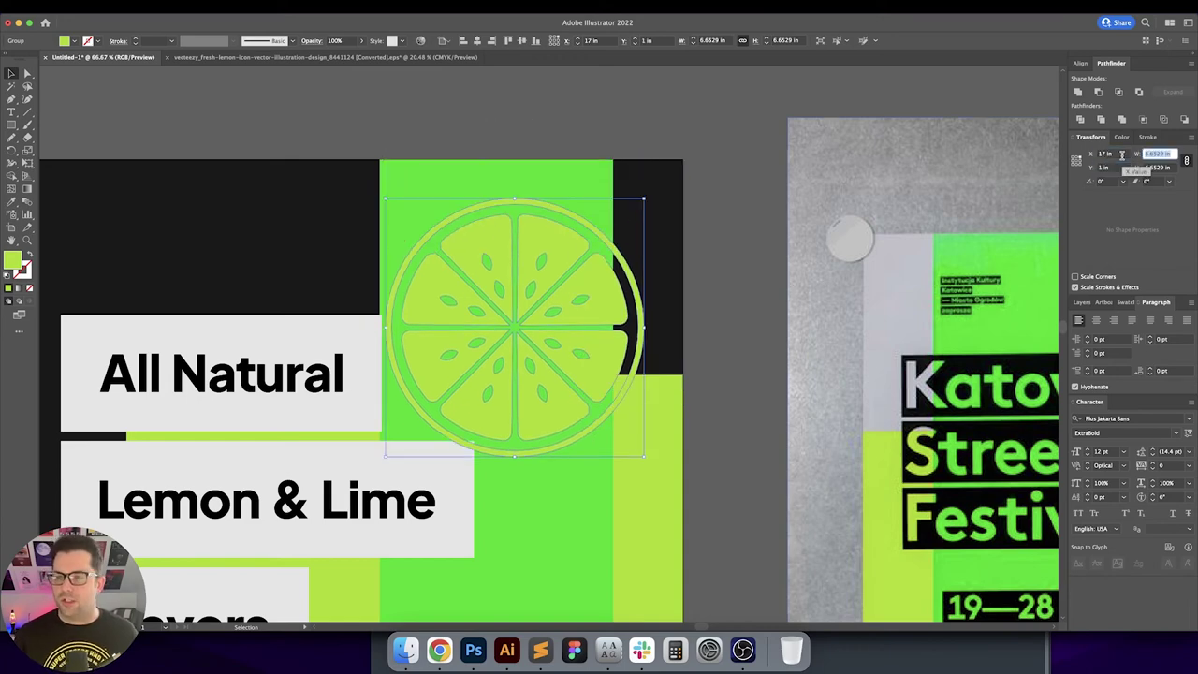
# Step: Scale the slice down proportionally to 2 in wide and 2 in high
pyautogui.press('Down')
pyautogui.press('Down')
pyautogui.press('Down')
pyautogui.press('Down')
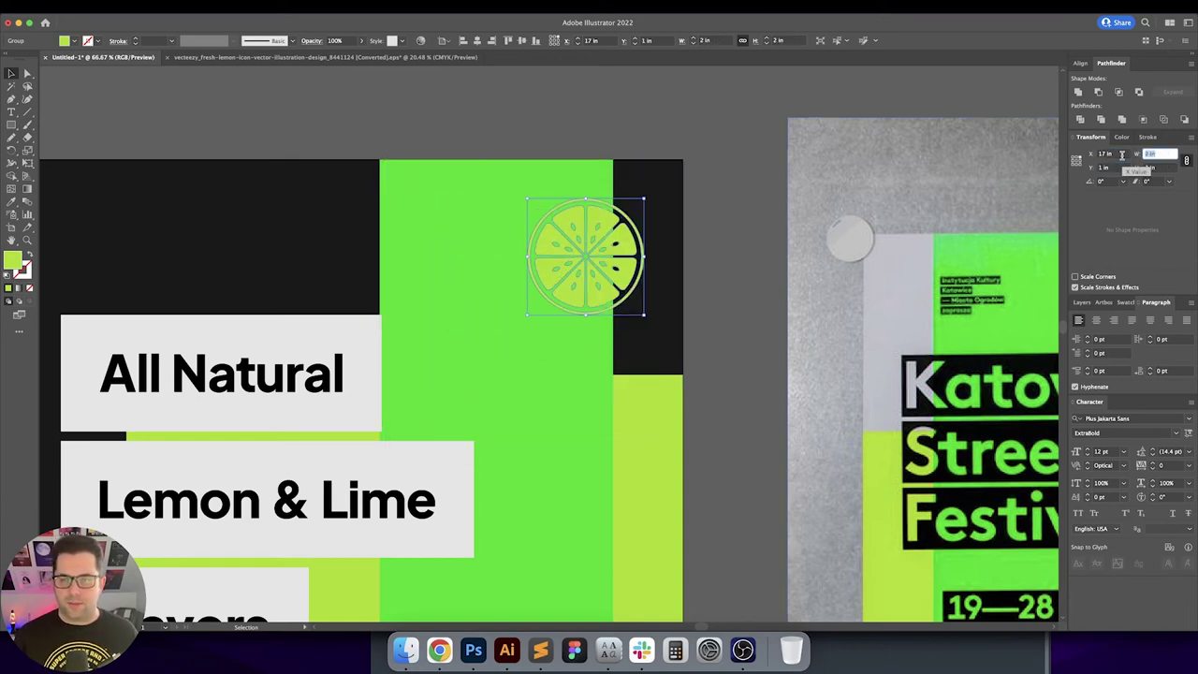
pyautogui.click(730, 315)
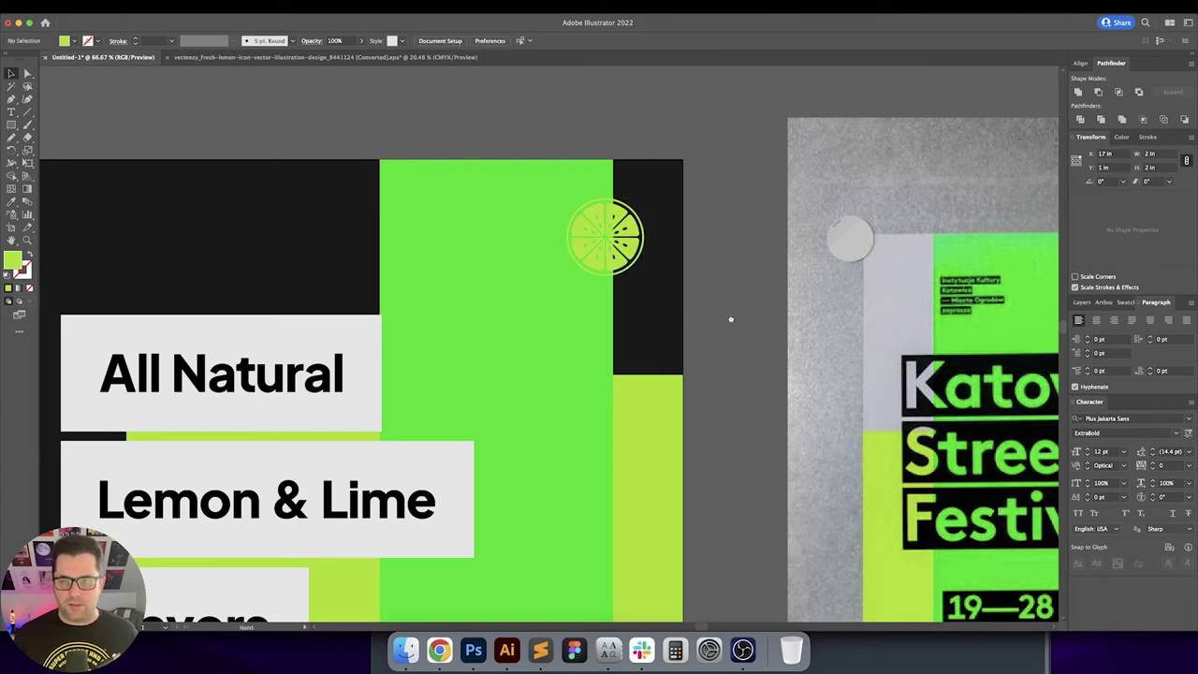
# Step: Recolour the lemon slice light grey by sampling the box behind the All Natural title
pyautogui.moveTo(730, 315); pyautogui.dragTo(771, 295)
pyautogui.click(670, 223)
pyautogui.moveTo(699, 234); pyautogui.dragTo(762, 223)
pyautogui.press('i')
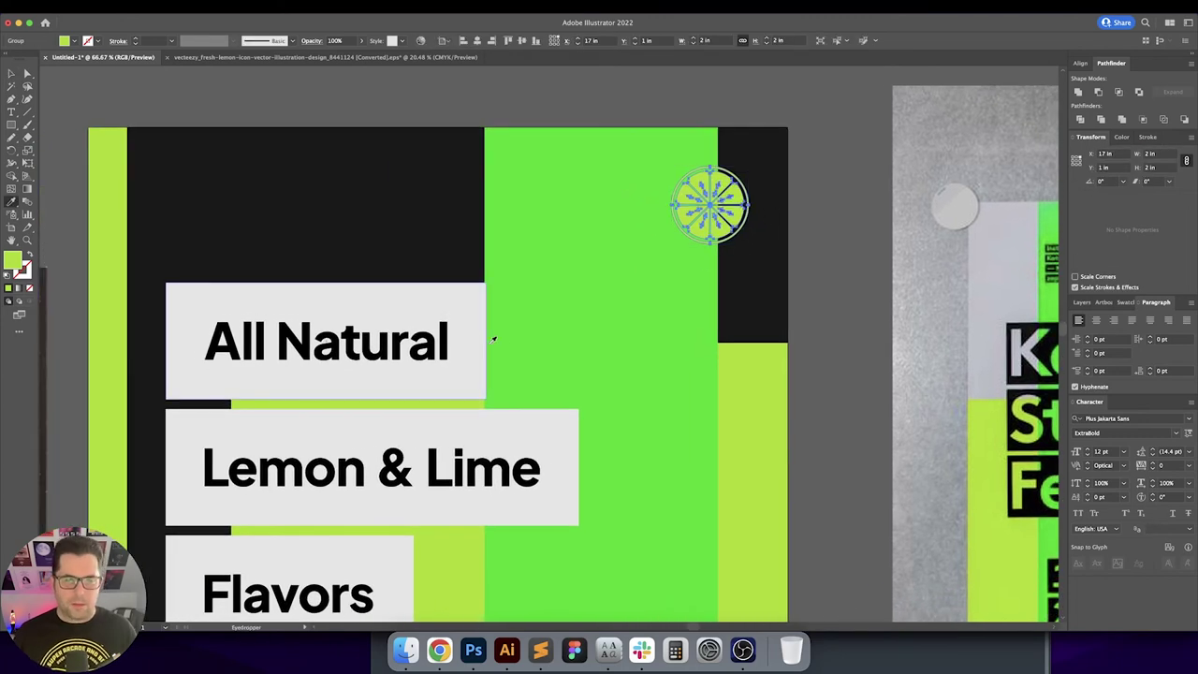
pyautogui.click(470, 344)
pyautogui.press('v')
pyautogui.click(831, 325)
# Step: Compare the poster layout with the Katowice reference poster and inspect the album's back cover
pyautogui.moveTo(841, 334); pyautogui.dragTo(704, 229)
pyautogui.scroll(-2, 808, 315)
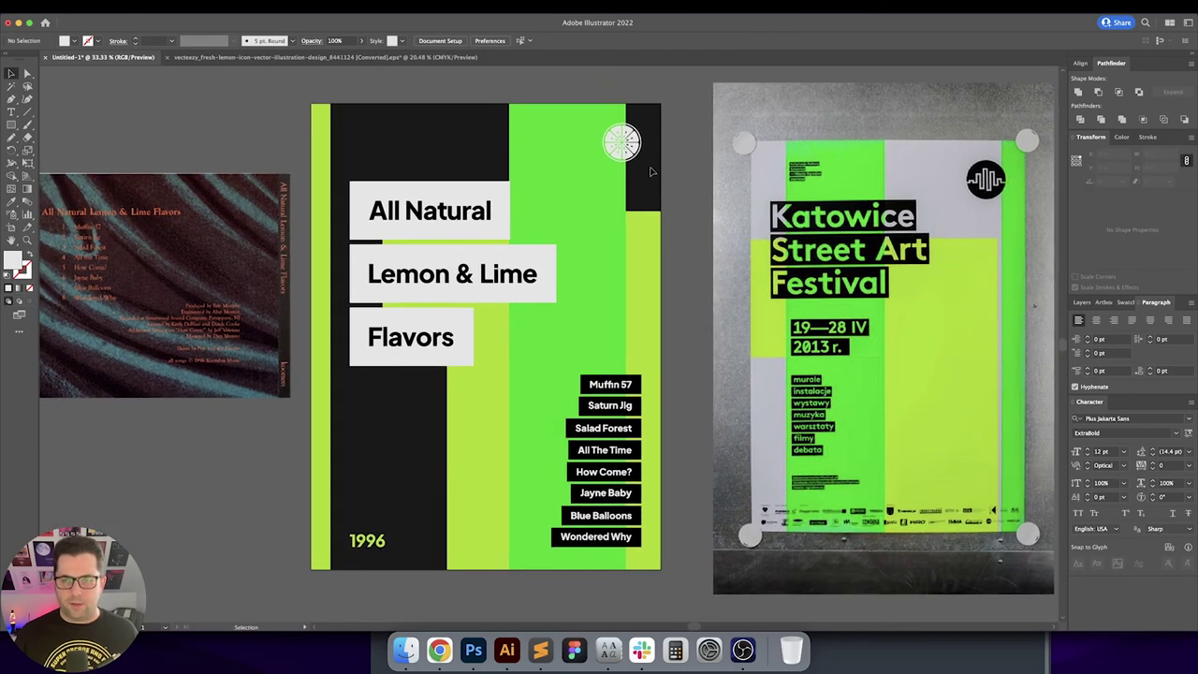
pyautogui.scroll(1, 672, 157)
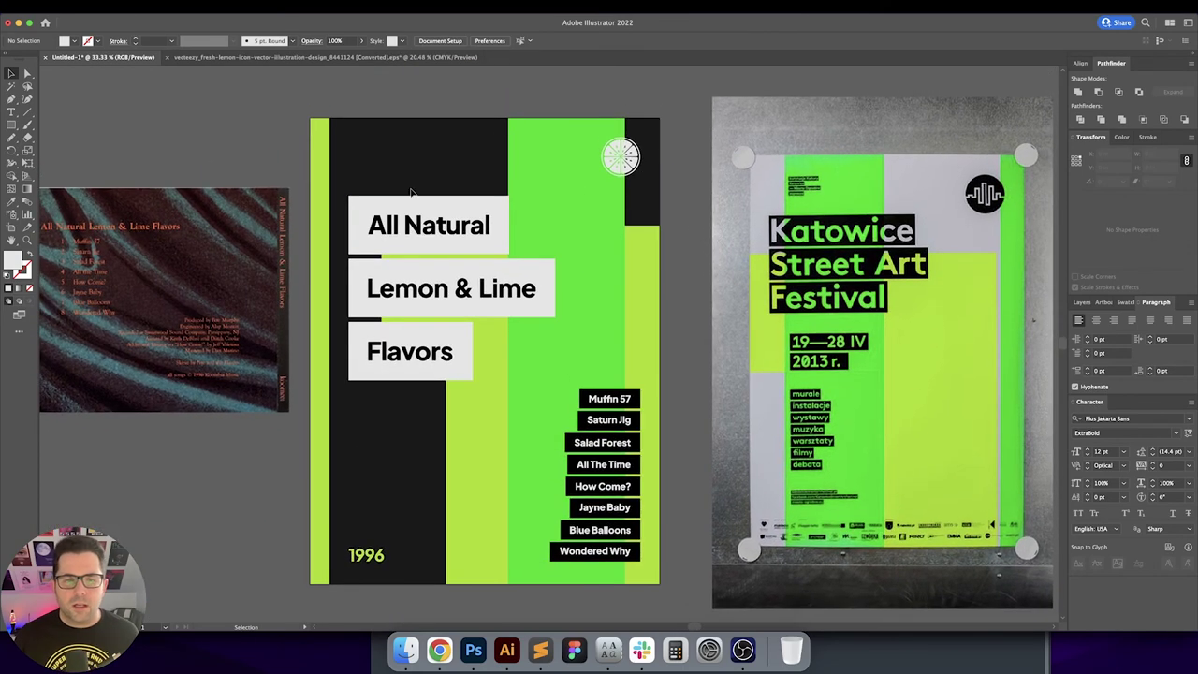
pyautogui.moveTo(296, 157); pyautogui.dragTo(388, 154)
pyautogui.scroll(1, 208, 212)
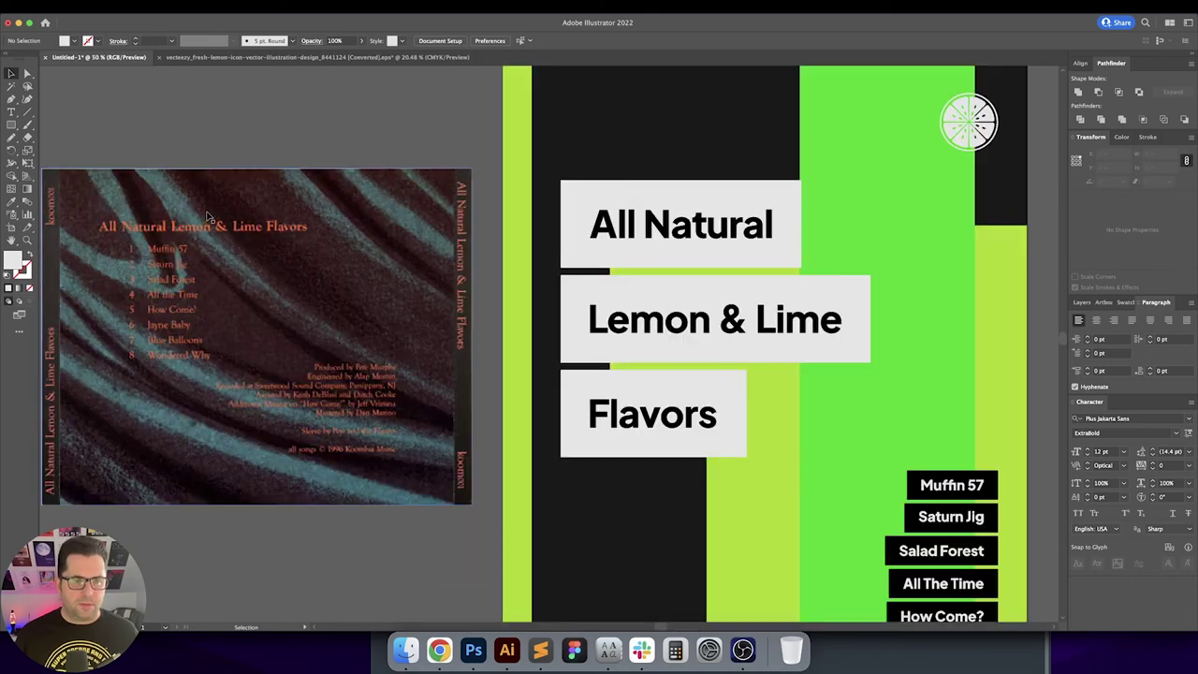
pyautogui.moveTo(208, 210); pyautogui.dragTo(337, 200)
# Step: Switch to Chrome and open the album's back-cover image from its Discogs release page
pyautogui.click(439, 648)
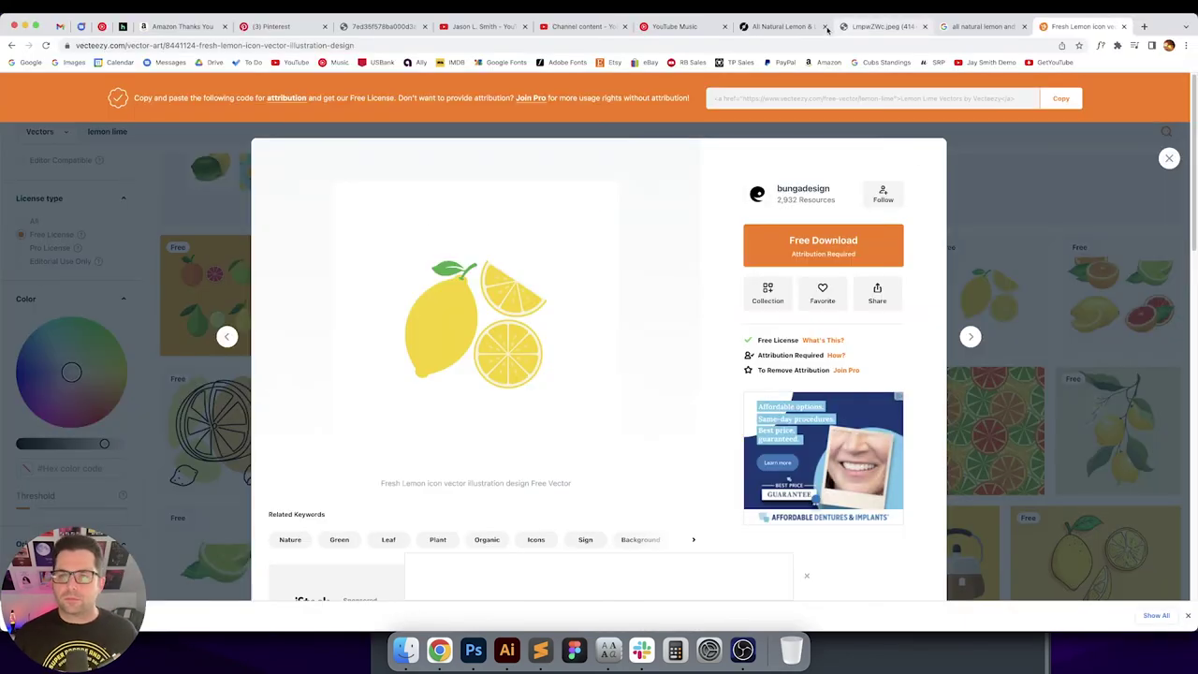
pyautogui.click(778, 26)
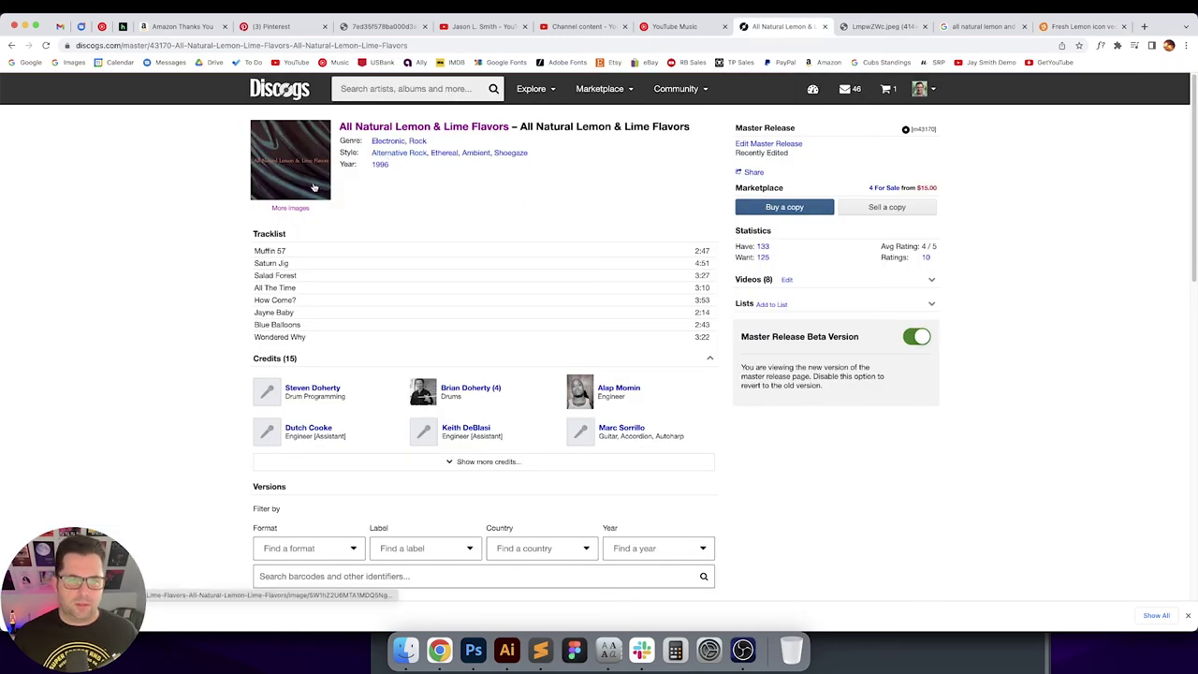
pyautogui.click(316, 187)
pyautogui.click(599, 552)
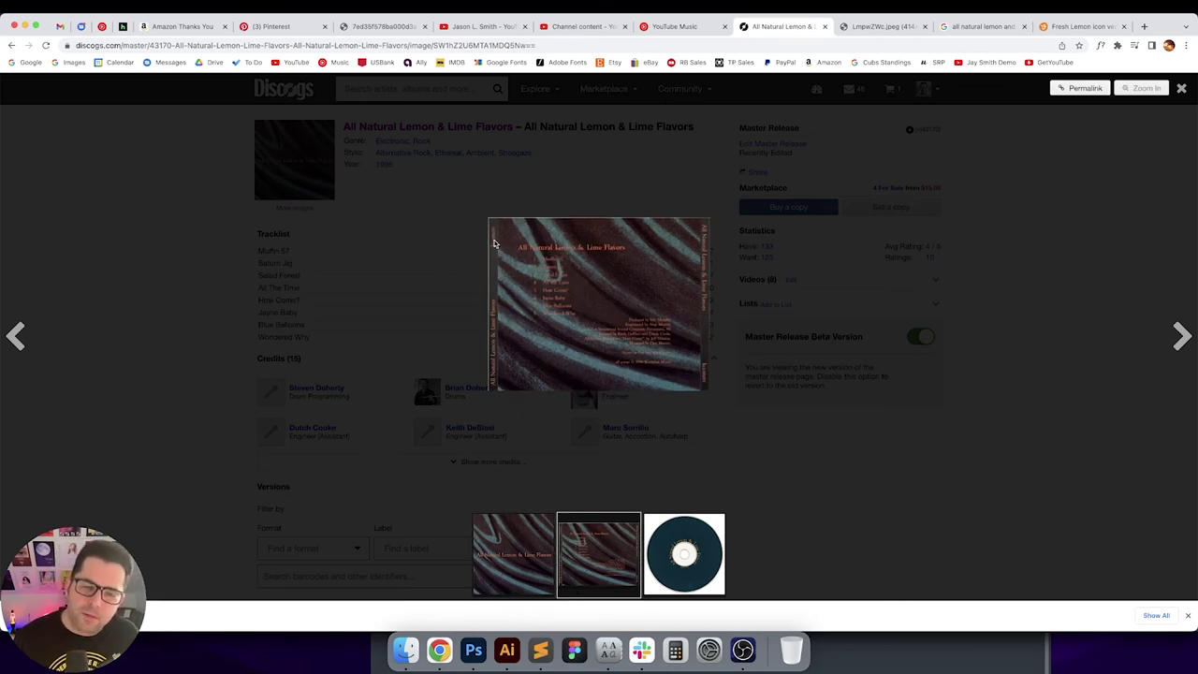
# Step: Switch back to Illustrator and examine the production credits and spine text on the album's back-cover image
pyautogui.click(506, 650)
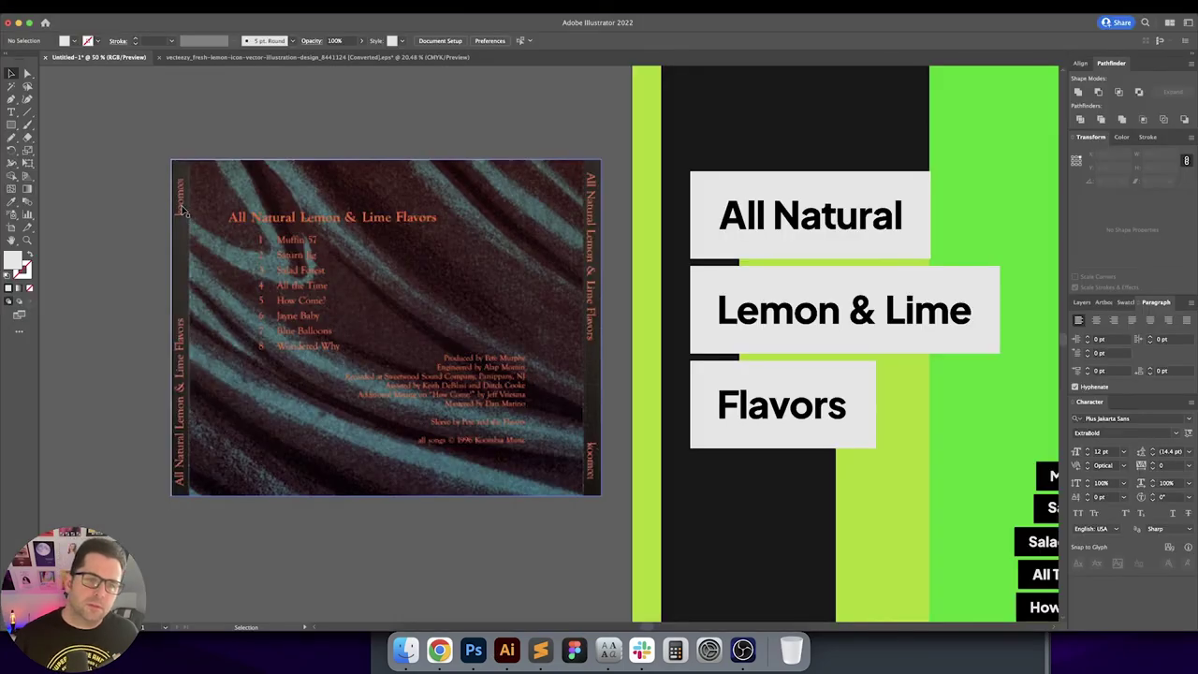
pyautogui.scroll(2, 182, 207)
pyautogui.scroll(-3, 153, 231)
pyautogui.scroll(-3, 152, 230)
pyautogui.scroll(7, 262, 271)
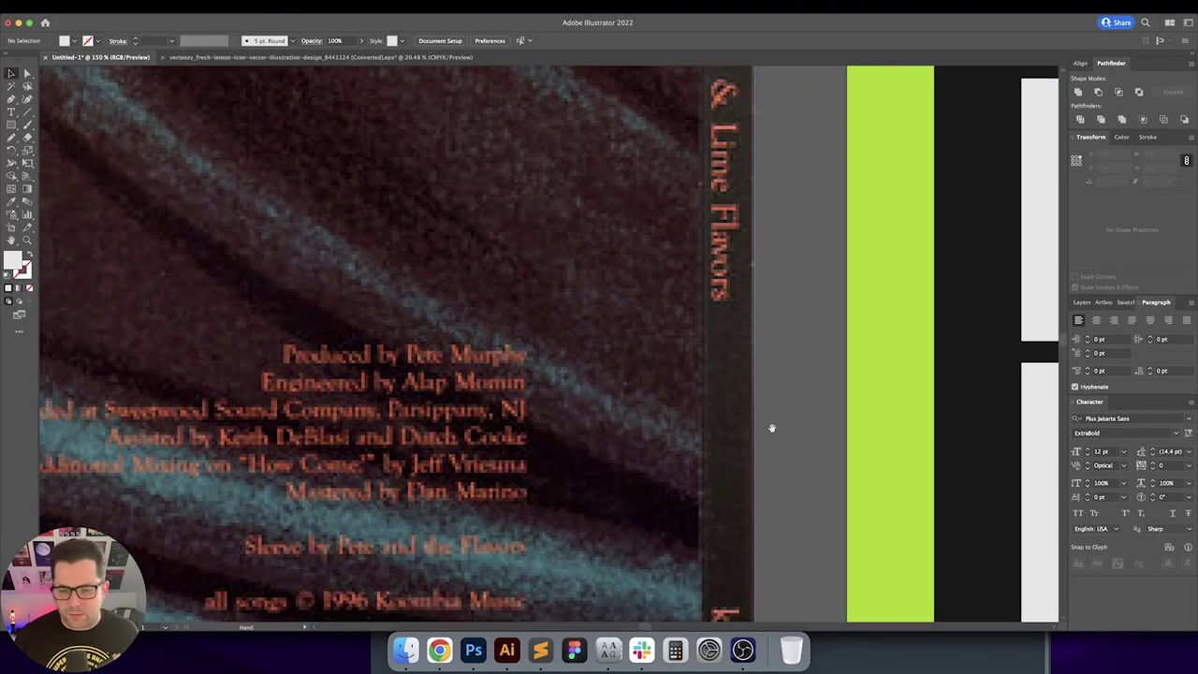
pyautogui.scroll(-3, 618, 456)
pyautogui.scroll(-5, 619, 456)
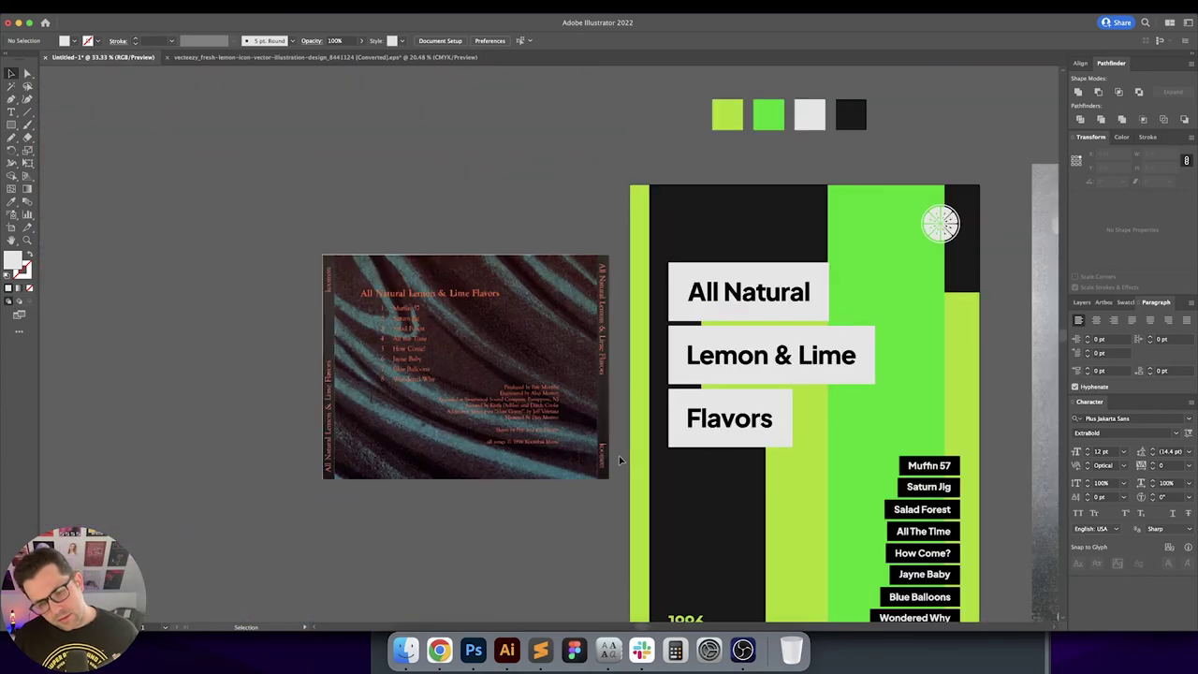
pyautogui.scroll(1, 608, 479)
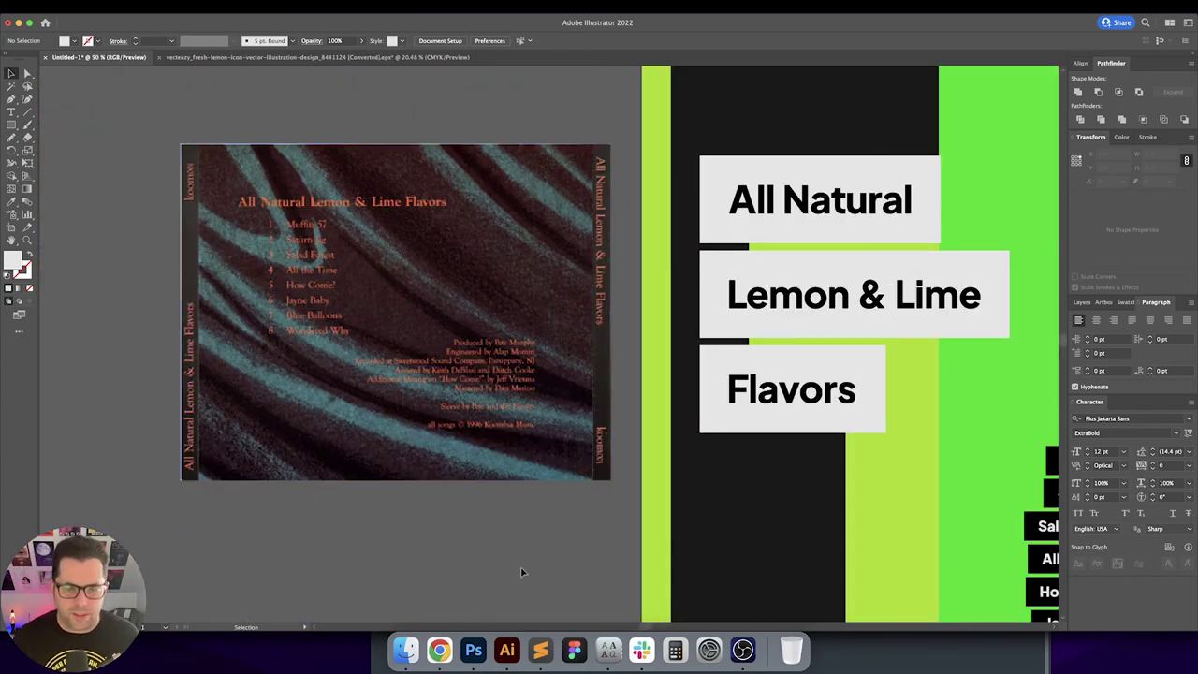
pyautogui.hscroll(1, 542, 575)
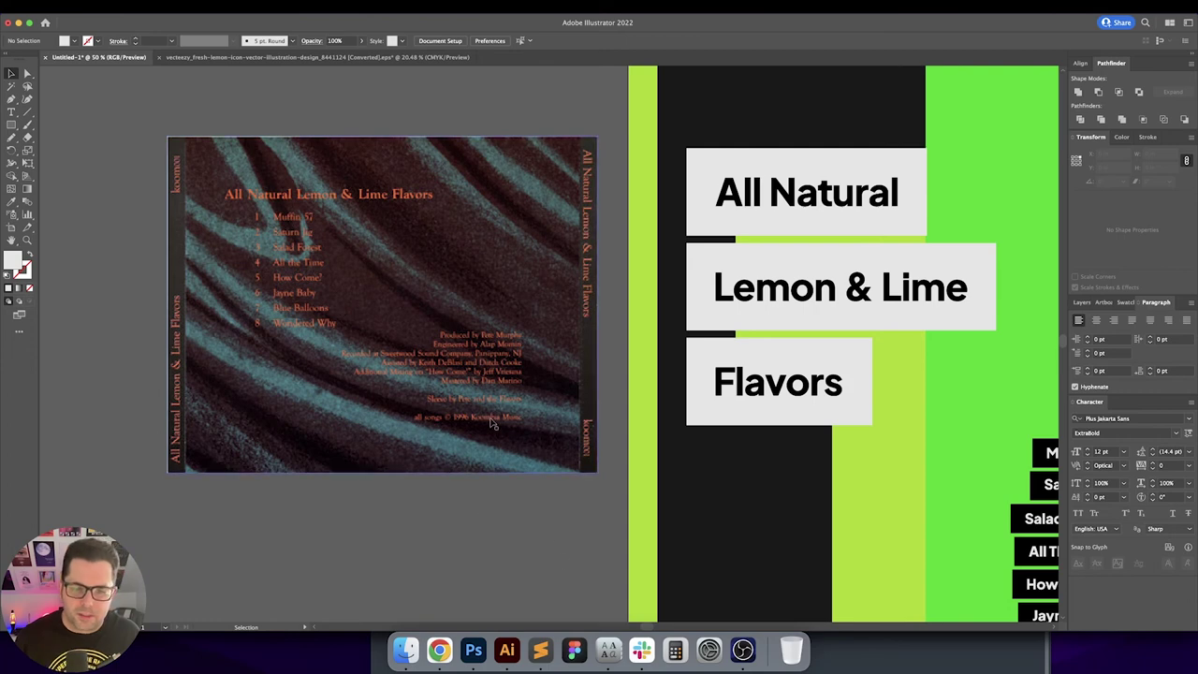
# Step: Switch to Chrome and search Google for "koombia music" in a new tab
pyautogui.click(439, 650)
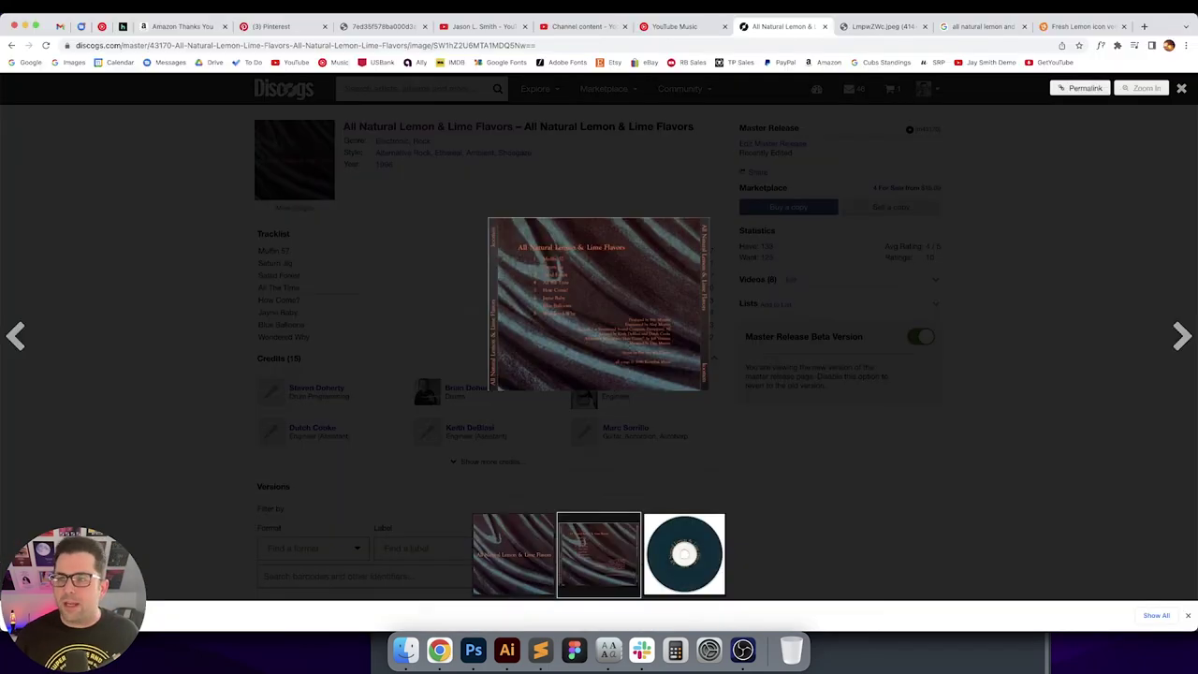
pyautogui.click(1144, 26)
pyautogui.click(29, 62)
pyautogui.write('kommbic')
pyautogui.press('BackSpace')
pyautogui.press('BackSpace')
pyautogui.press('BackSpace')
pyautogui.press('BackSpace')
pyautogui.press('BackSpace')
pyautogui.write('ombi')
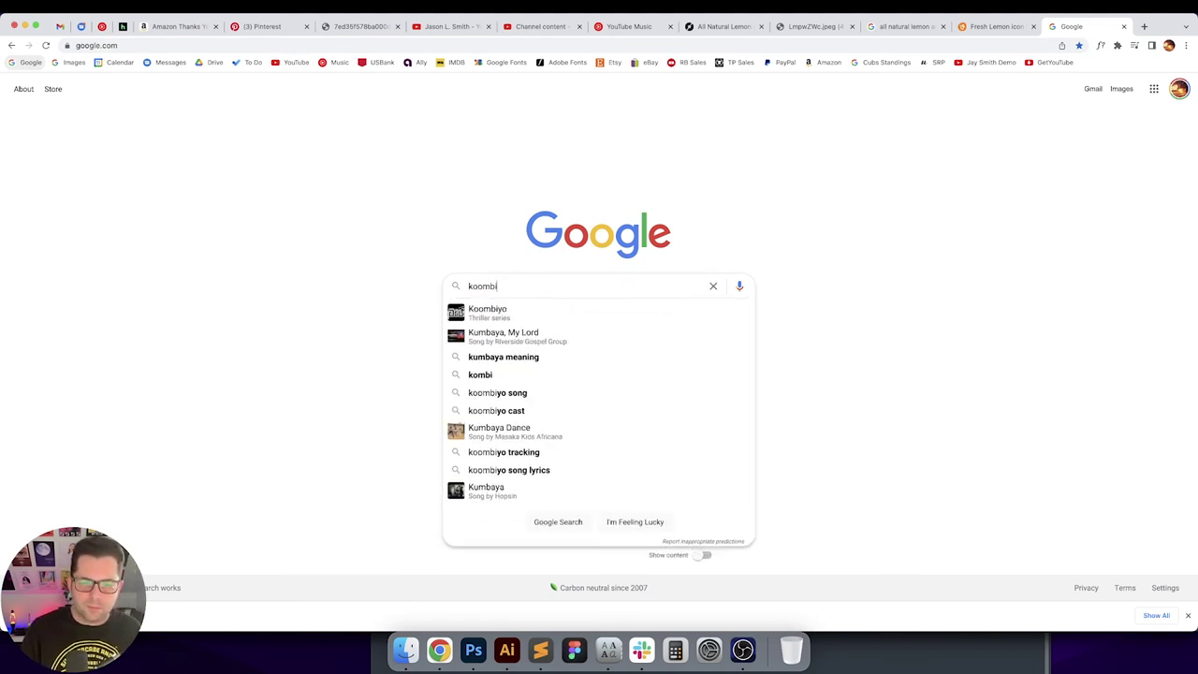
pyautogui.write('a music')
pyautogui.press('Return')
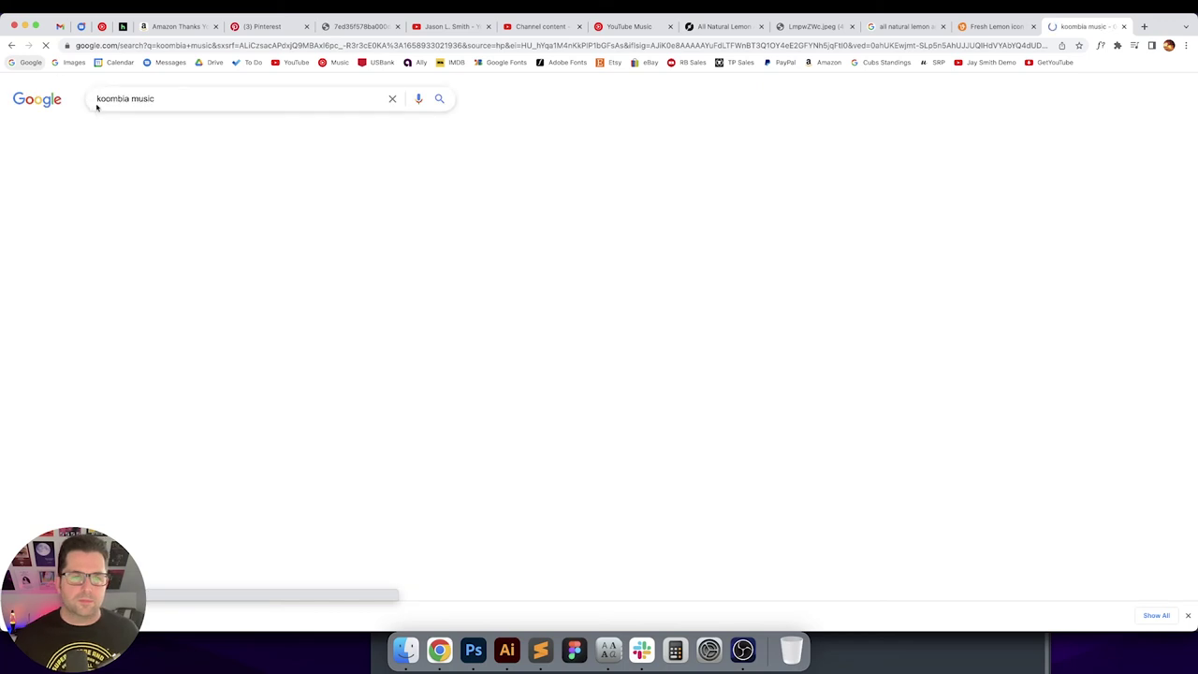
# Step: Open the Koombia Music label page on Discogs from the search results and select the label name in its heading
pyautogui.scroll(-3, 343, 241)
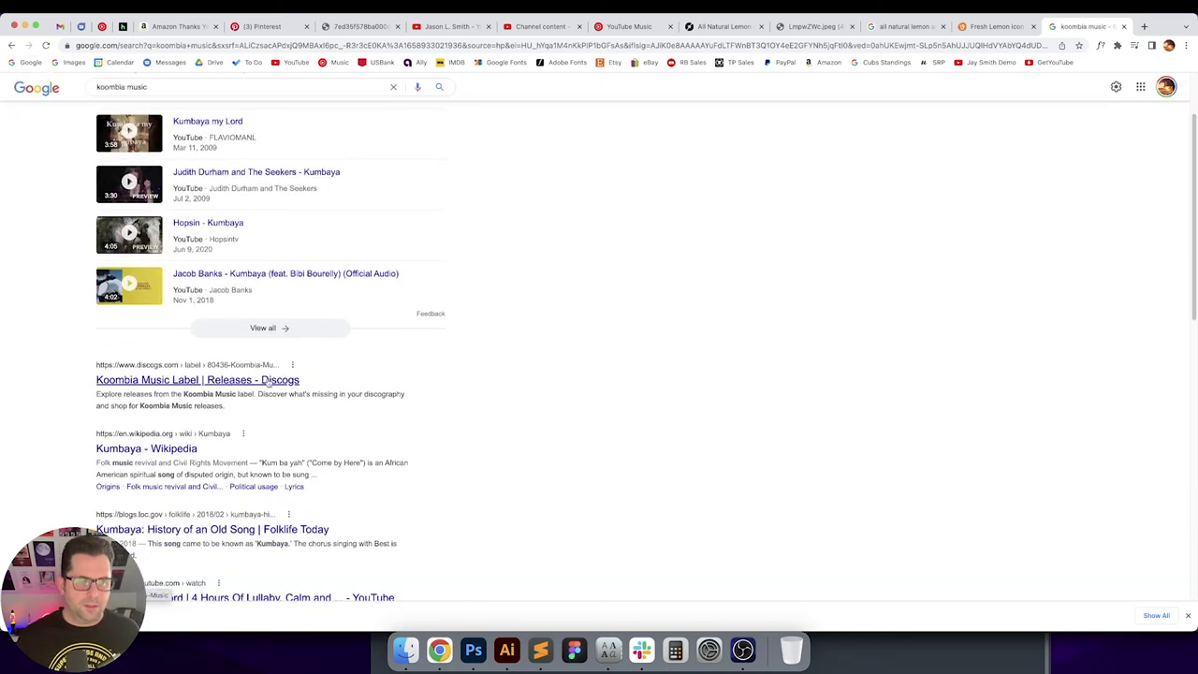
pyautogui.click(173, 378)
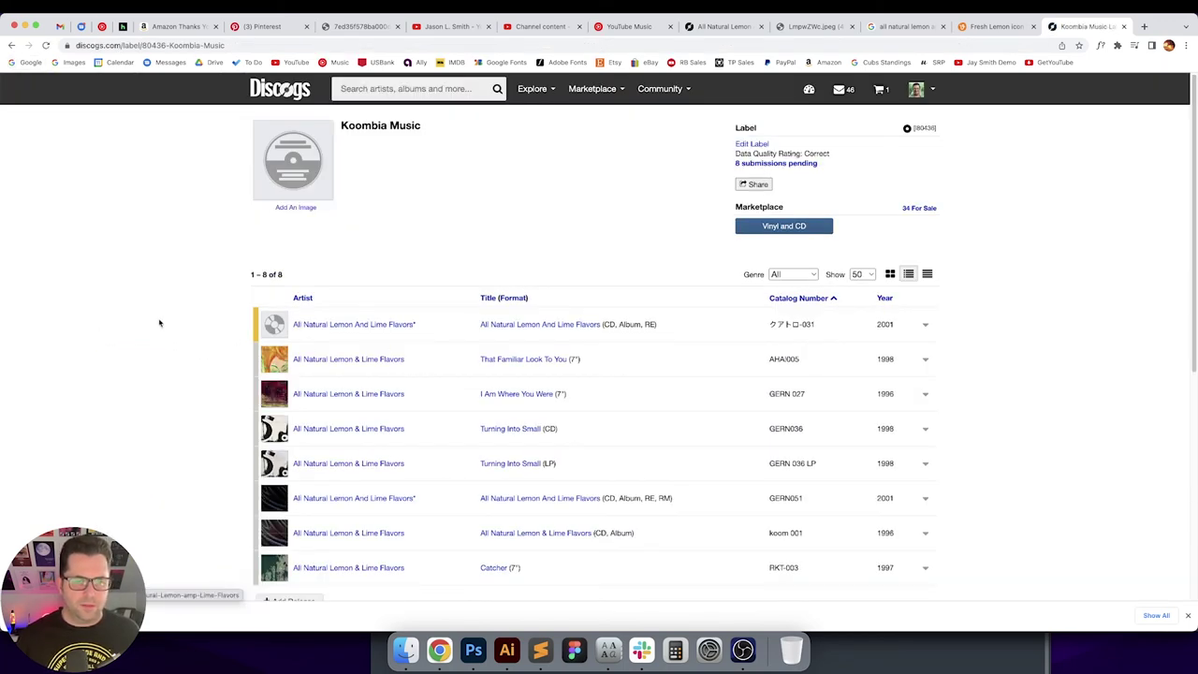
pyautogui.moveTo(341, 126); pyautogui.dragTo(375, 126)
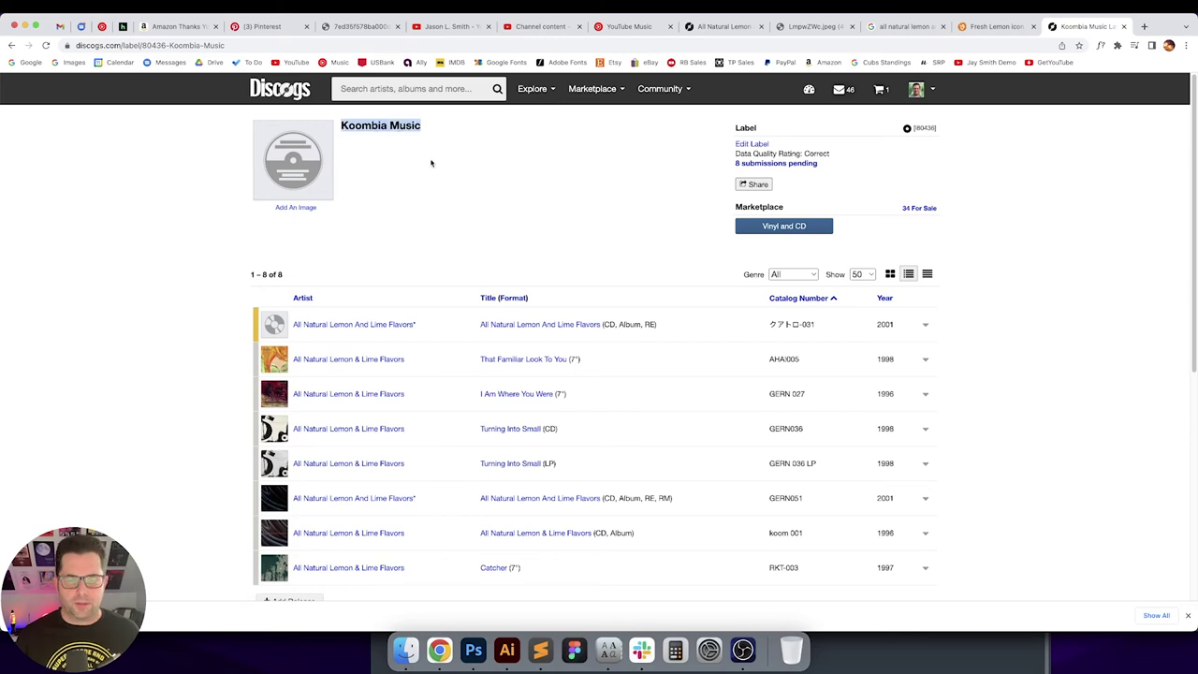
# Step: Switch to Illustrator and add the text line "Koombia Music Presents" on the black area above the All Natural title
pyautogui.click(514, 653)
pyautogui.moveTo(666, 271); pyautogui.dragTo(403, 341)
pyautogui.press('t')
pyautogui.click(376, 242)
pyautogui.press('Escape')
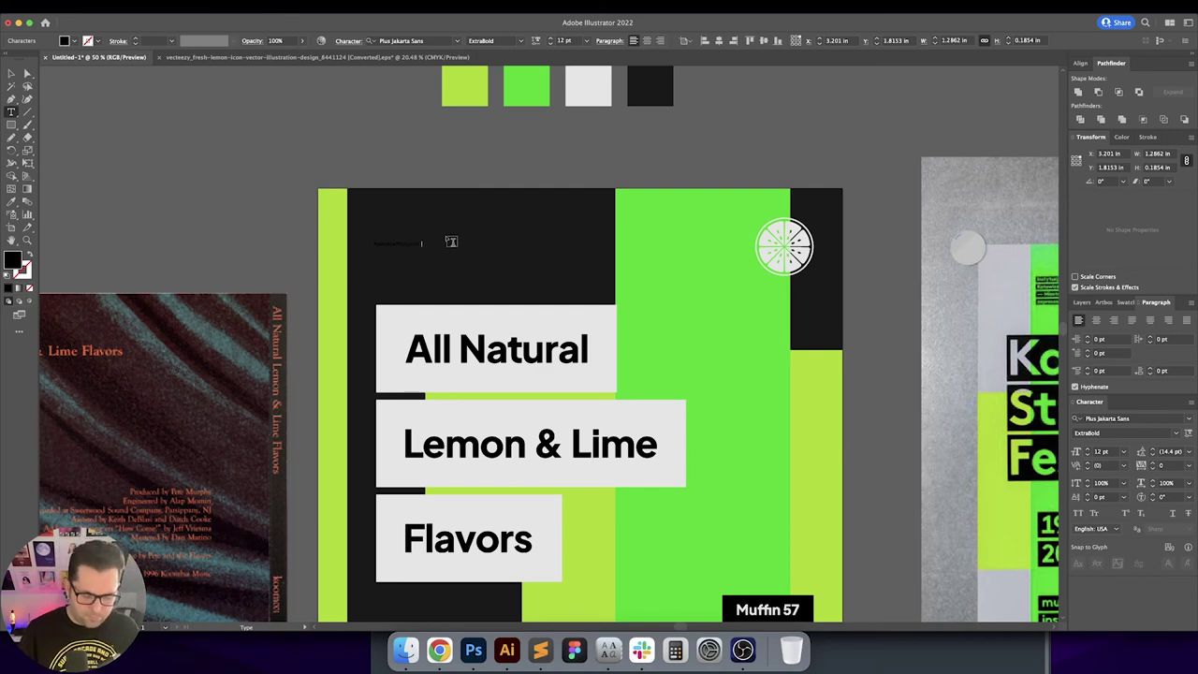
pyautogui.press('Escape')
# Step: Recolour the "Koombia Music Presents" line lime green by sampling the poster's narrow lime edge stripe
pyautogui.press('i')
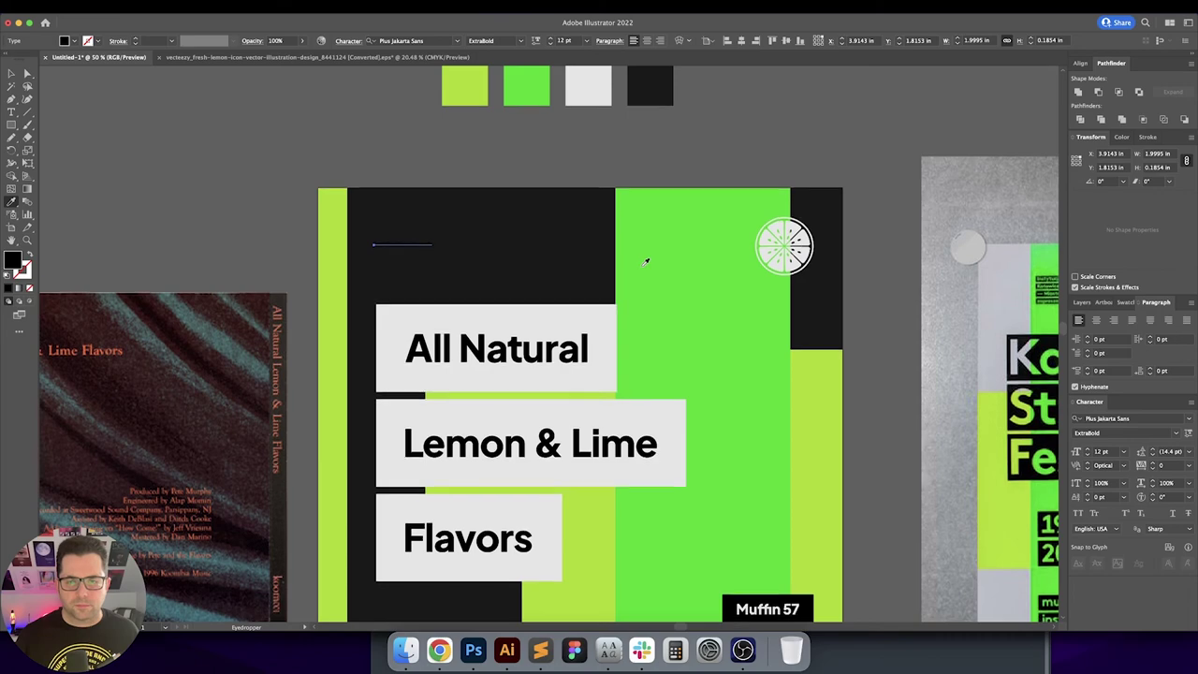
pyautogui.scroll(-5, 371, 340)
pyautogui.click(343, 350)
pyautogui.scroll(3, 374, 328)
pyautogui.press('v')
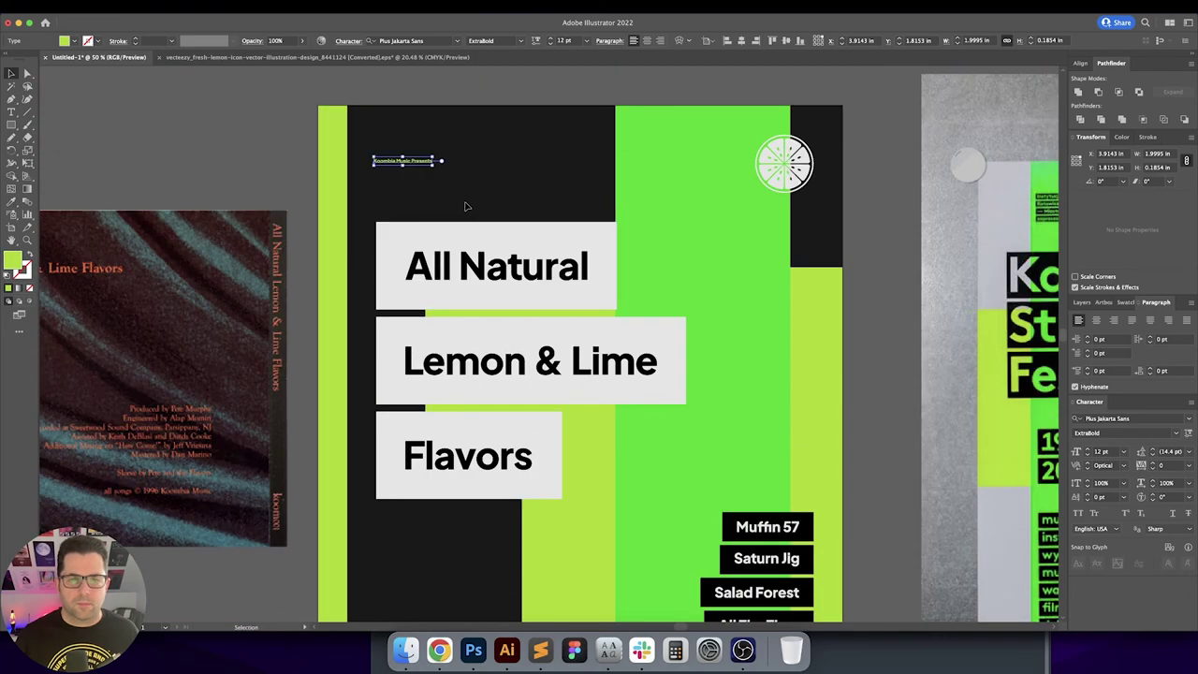
# Step: Increase the font size of the "Koombia Music Presents" line to 18 pt
pyautogui.hscroll(2, 465, 206)
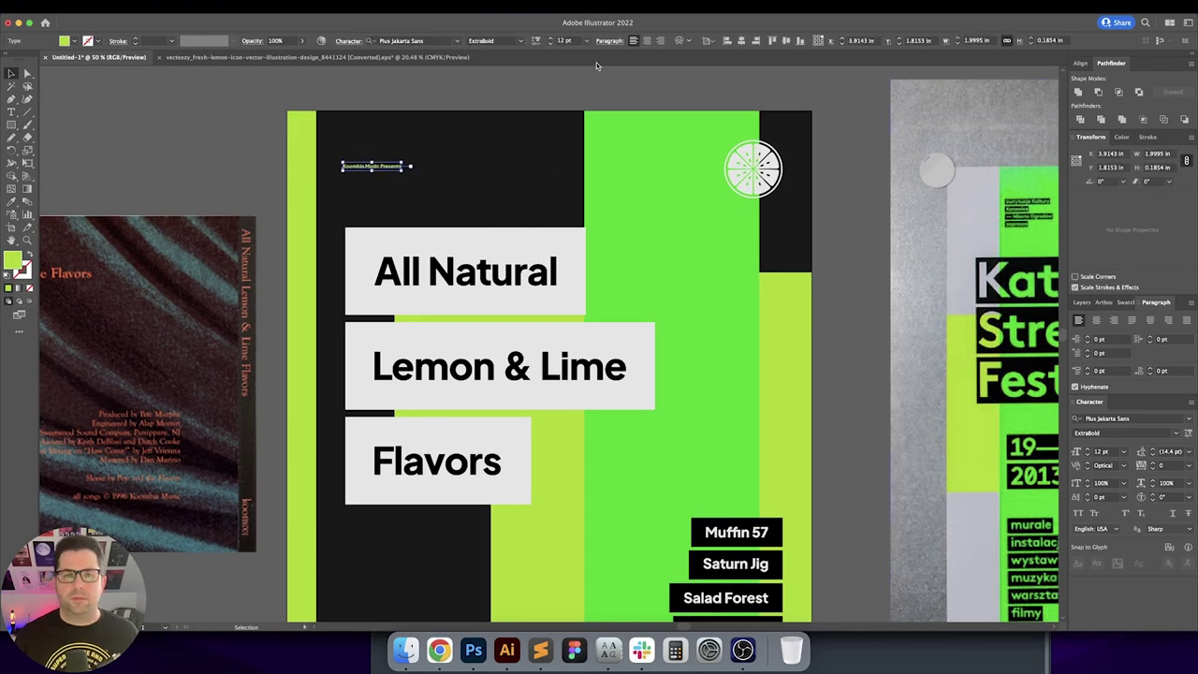
pyautogui.press('Up')
pyautogui.press('Up')
pyautogui.press('Up')
pyautogui.press('Up')
pyautogui.press('Up')
pyautogui.press('Up')
pyautogui.press('Up')
pyautogui.press('Up')
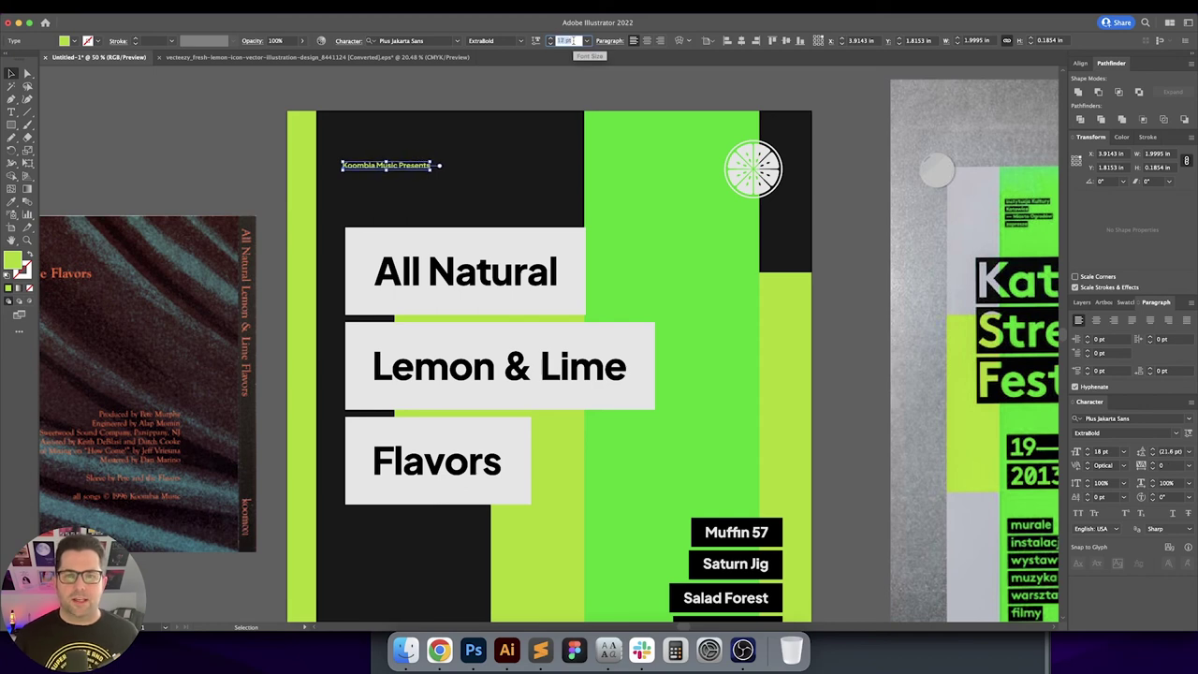